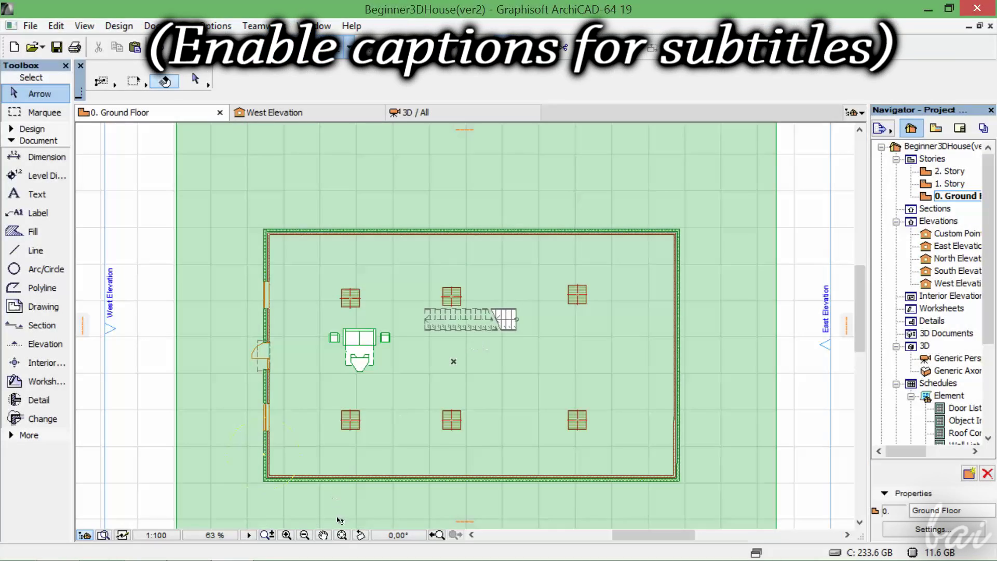
Show the house in the 3D window and start exploring the model towards its entrance facade
mouse_move(405, 343)
middle_down()
mouse_move(404, 524)
mouse_move(413, 202)
mouse_move(409, 288)
mouse_move(424, 341)
middle_up()
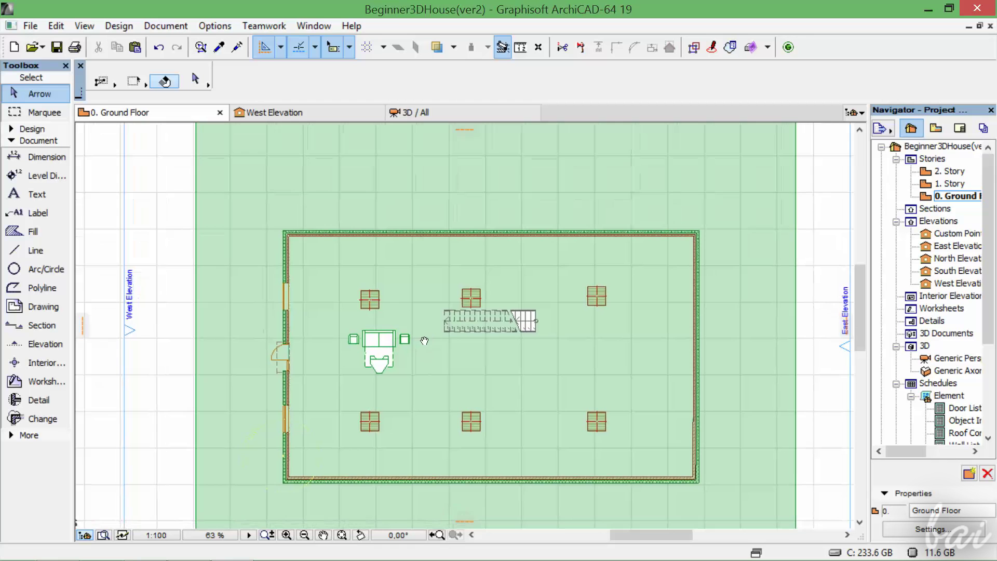
click(316, 26)
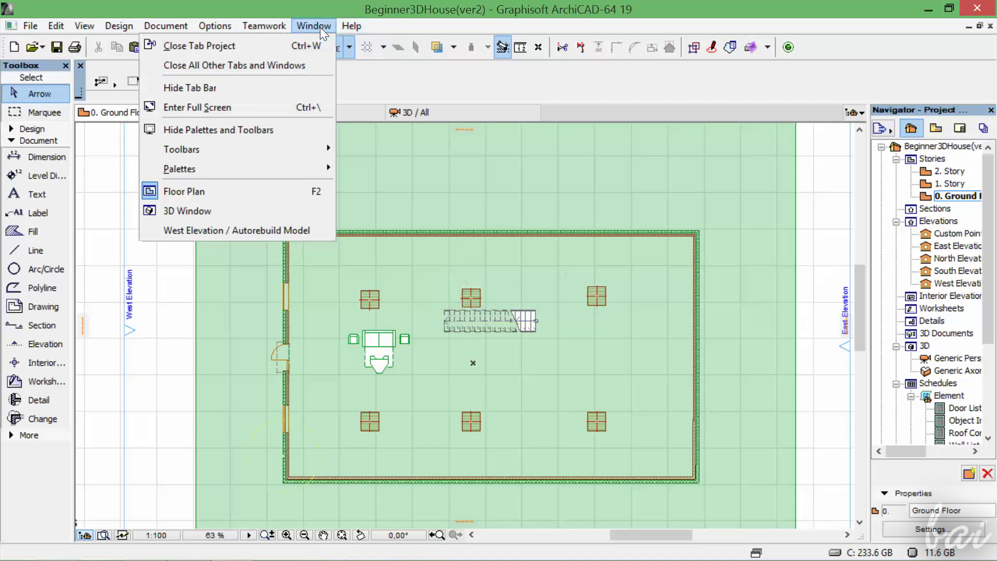
click(274, 209)
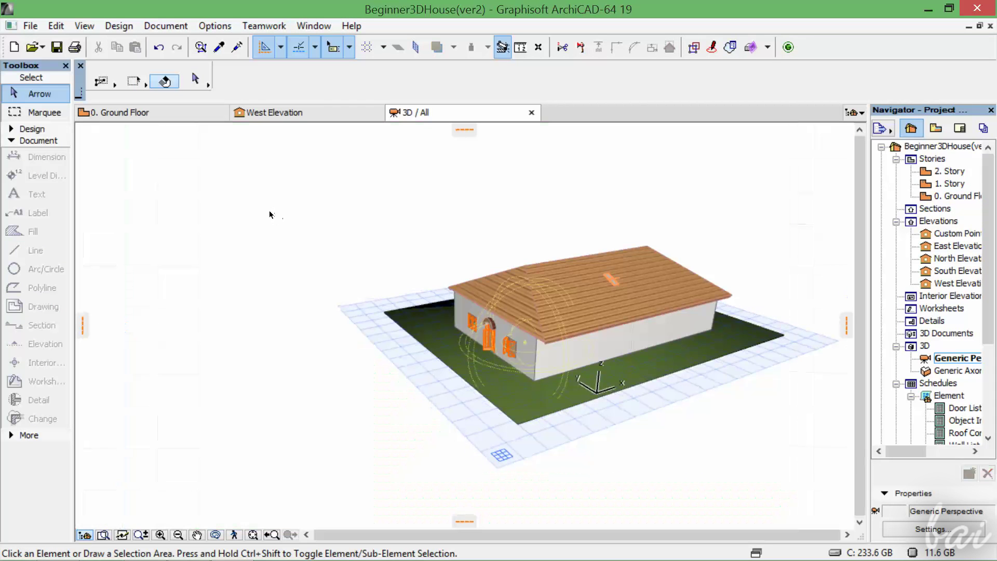
scroll(431, 336, up, 5)
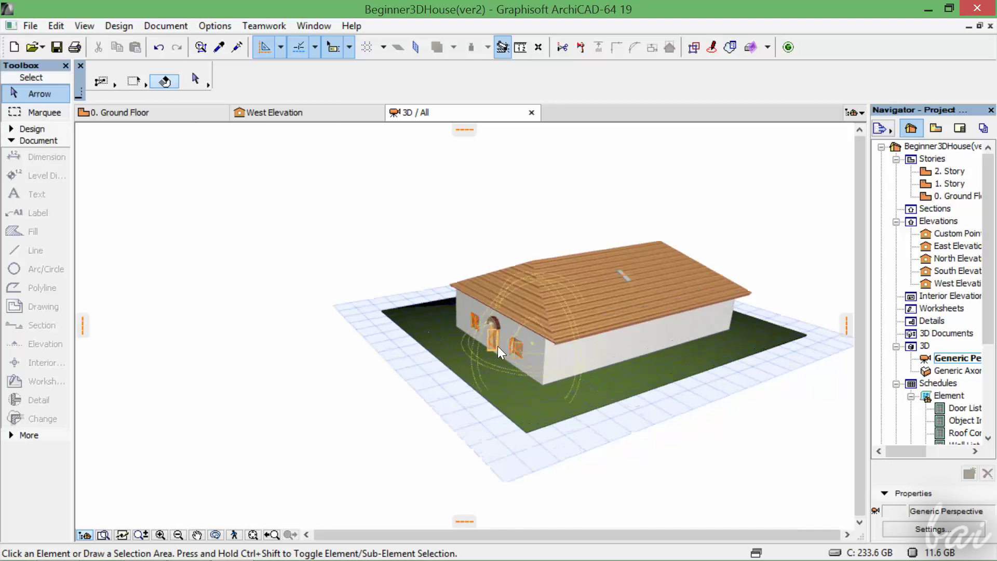
scroll(451, 347, up, 6)
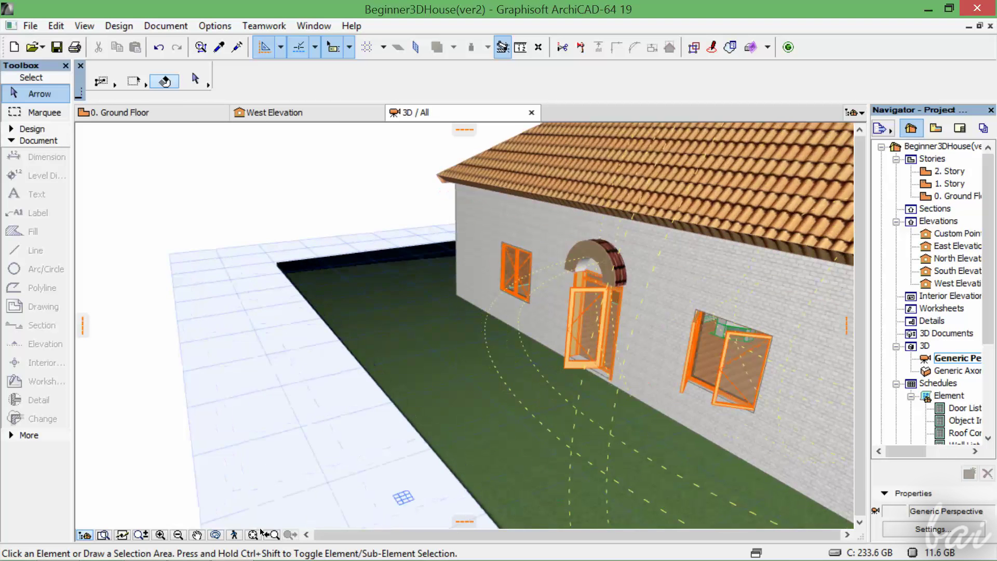
click(234, 535)
click(609, 491)
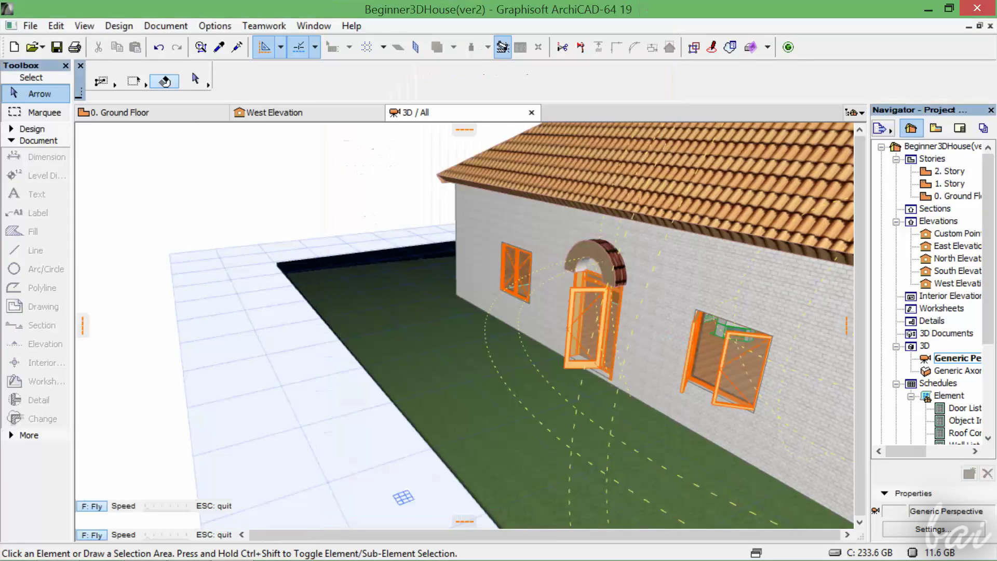
key(Up)
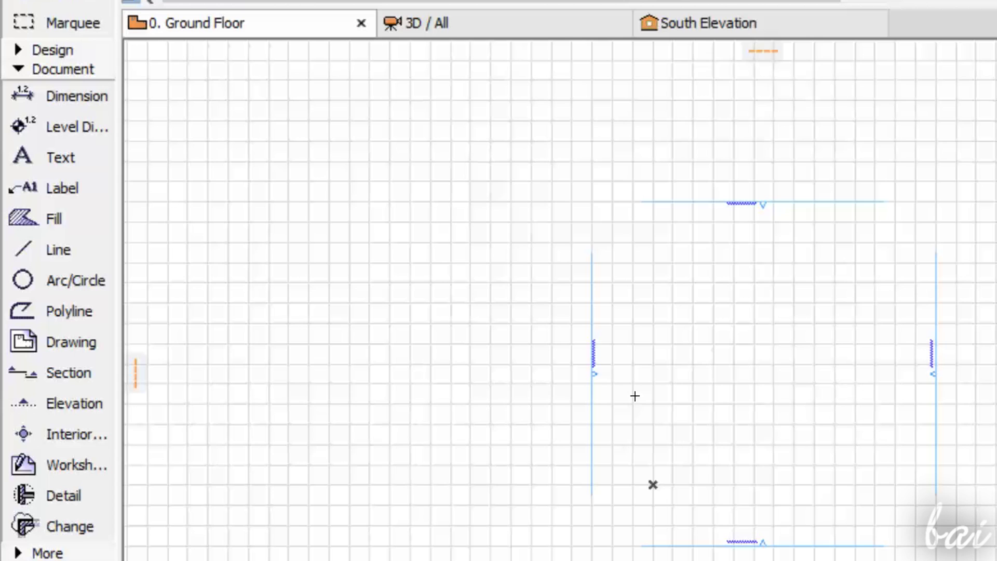
Expand the Design tool group and collapse the Document tool group in the toolbox
scroll(468, 438, up, 3)
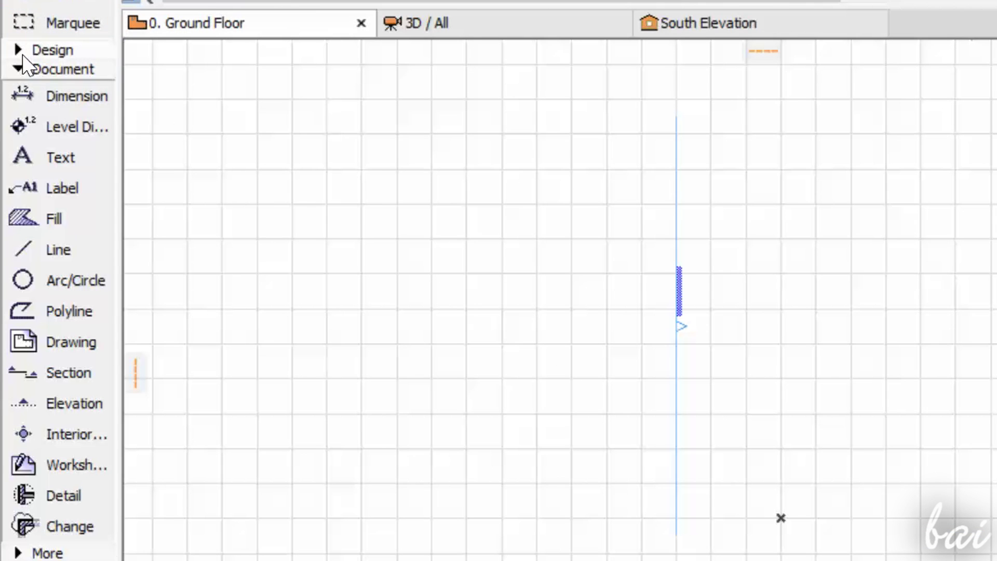
click(23, 54)
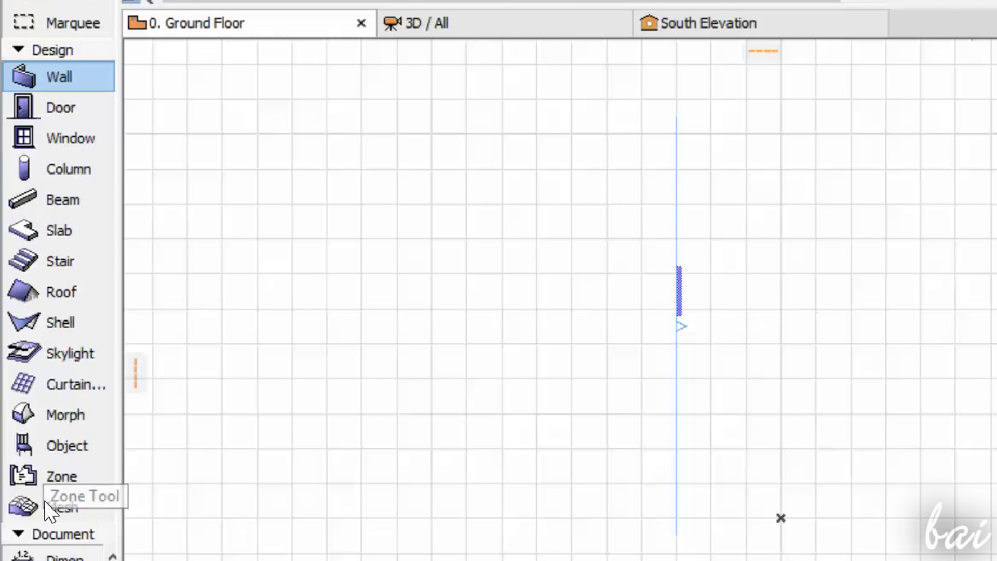
click(62, 535)
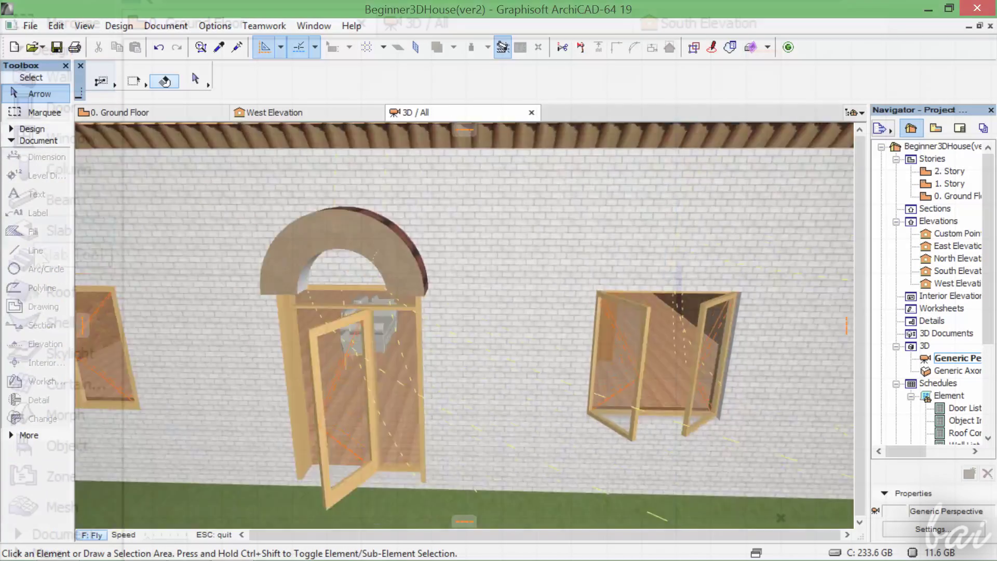
Walk through the house entrance in 3D, past the living area and columns, and up the staircase
key(Up)
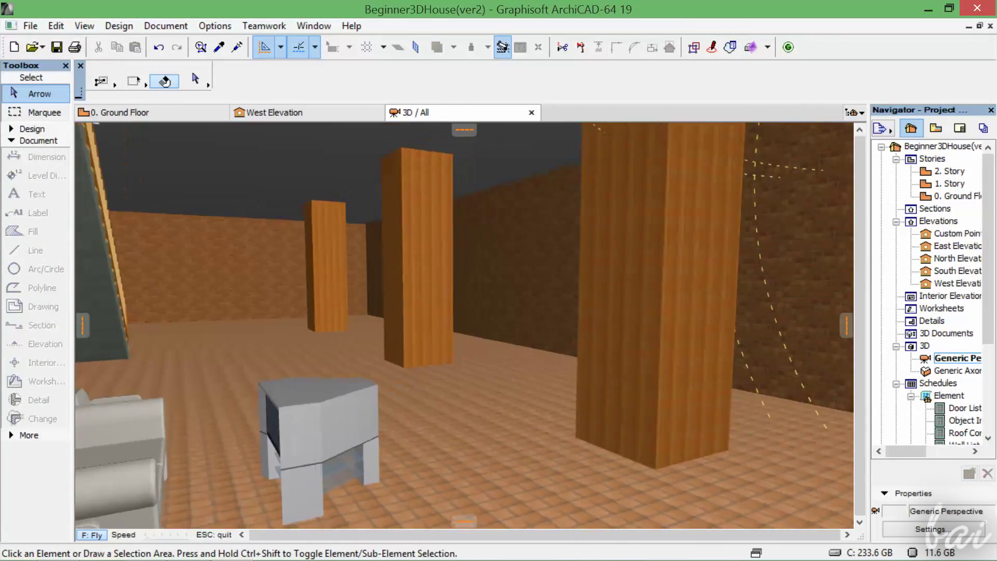
key(Left)
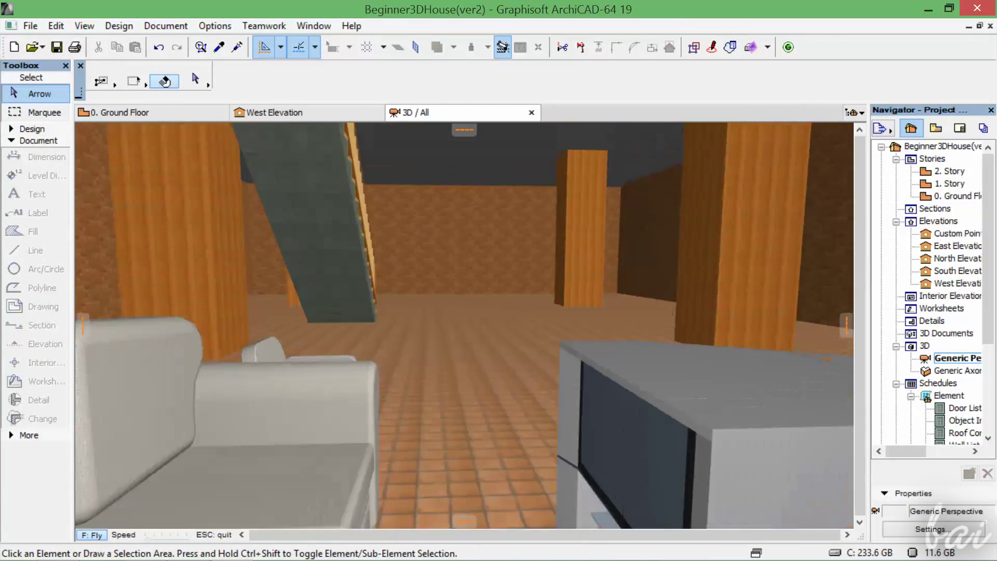
key(Left)
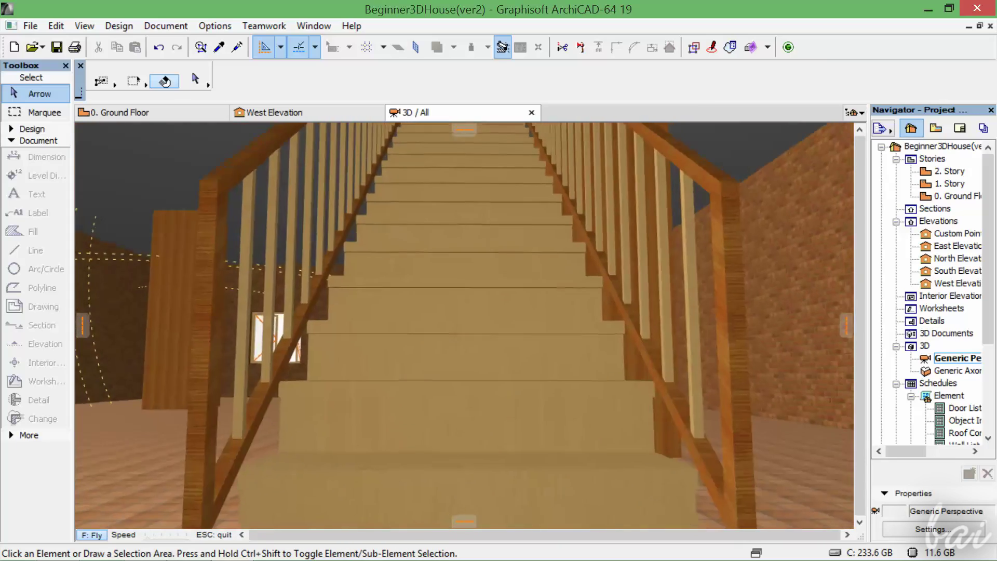
key(Up)
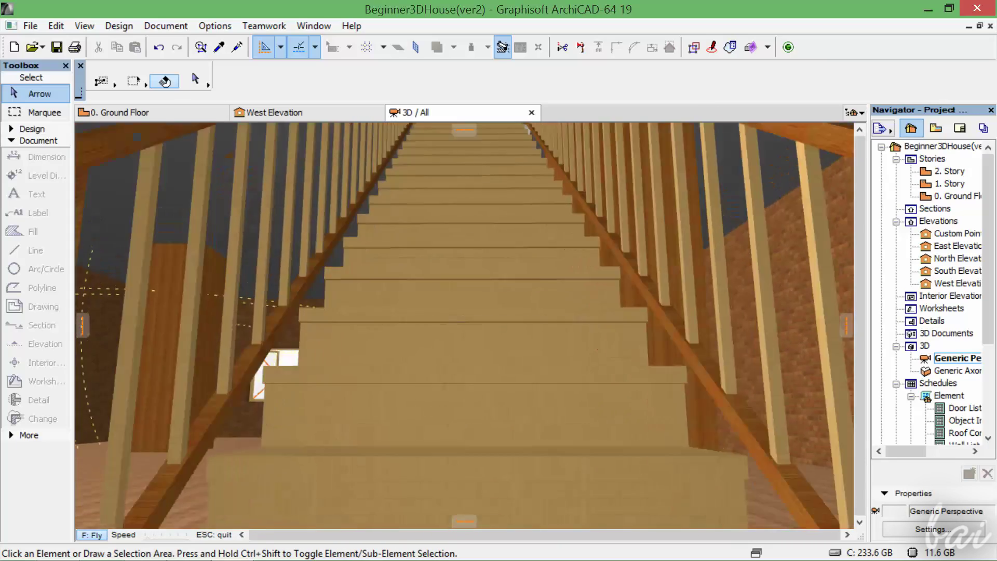
key(Up)
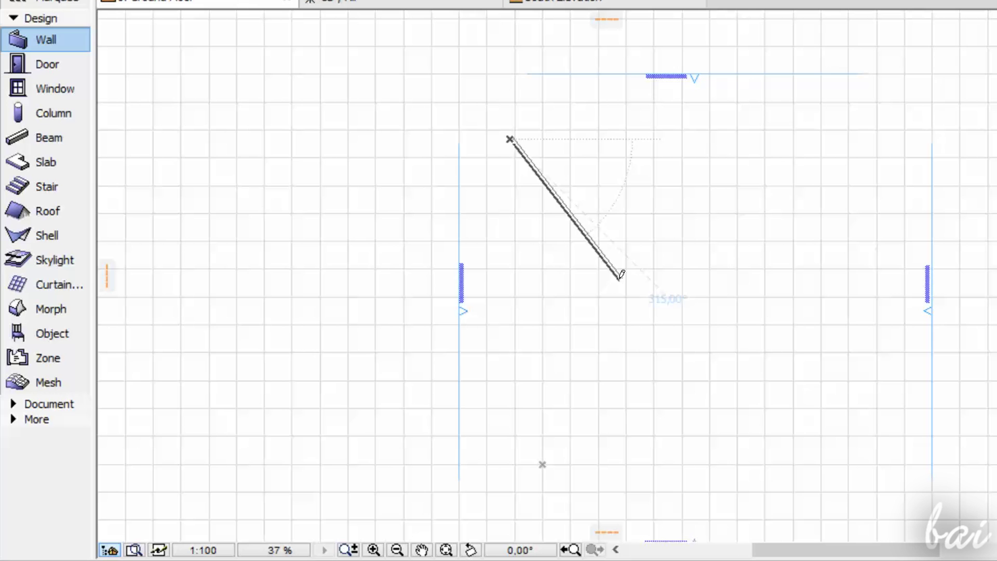
Finish placing a straight diagonal wall on the Ground Floor plan, east of the West Elevation line, and inspect it
scroll(649, 217, up, 5)
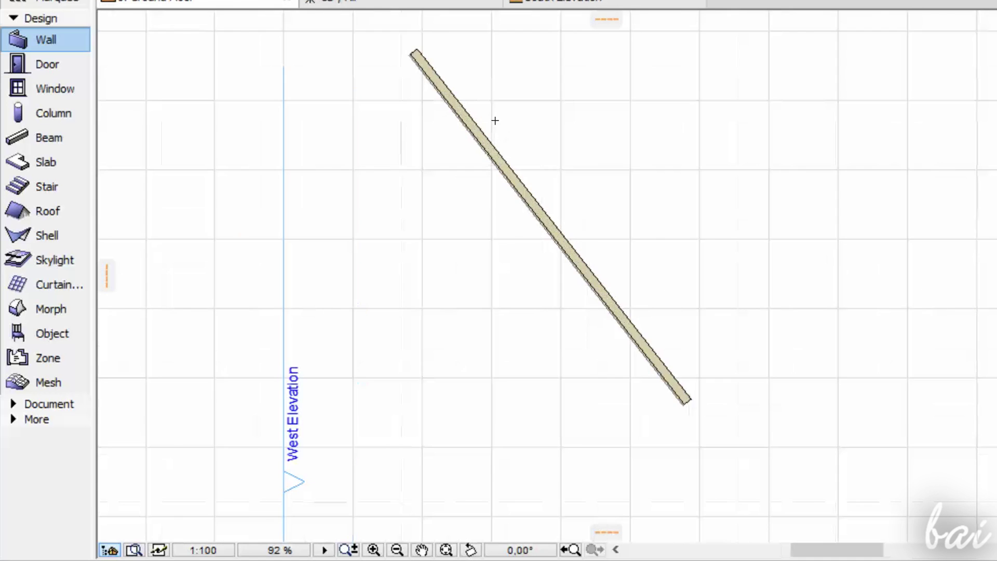
scroll(569, 220, down, 4)
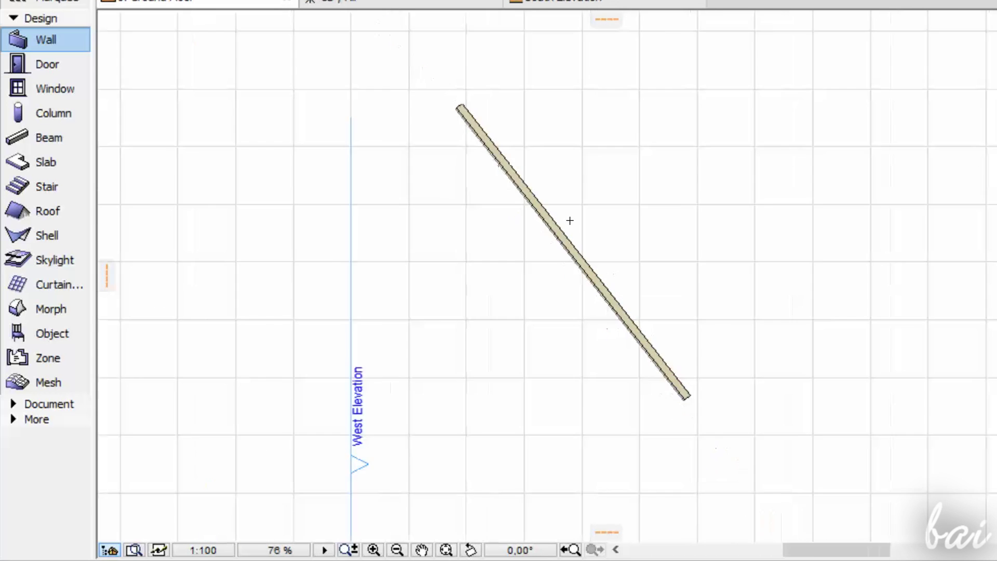
scroll(529, 193, up, 3)
scroll(587, 224, up, 1)
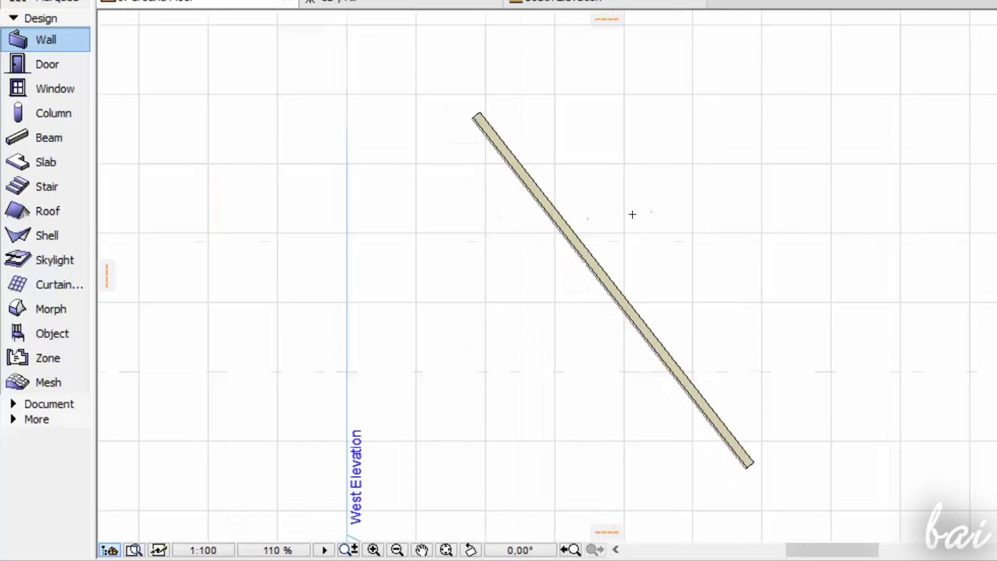
Draw a closed, narrow vertical rectangle about 5124 long and 283 wide with the Polyline tool beside the wall
scroll(632, 216, down, 2)
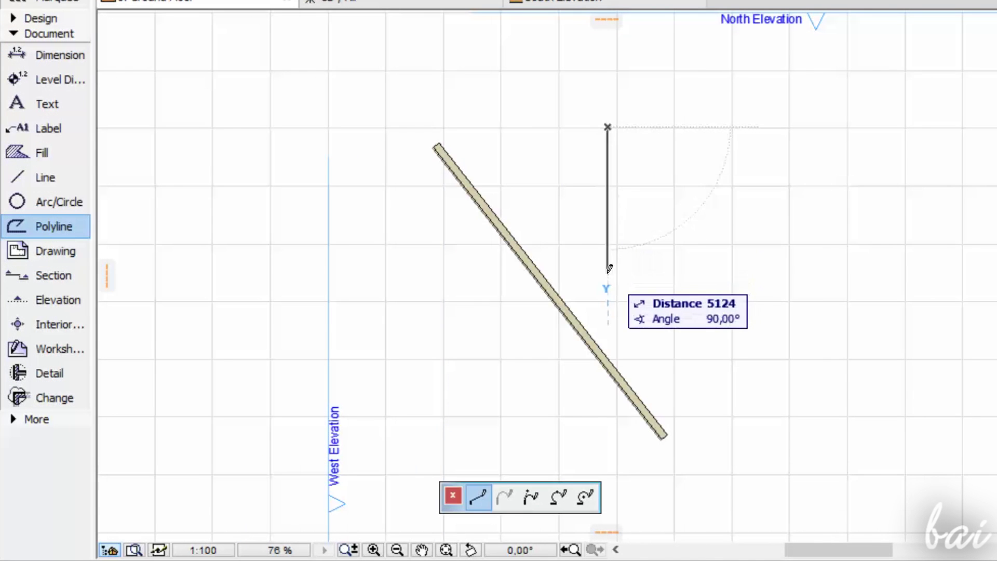
click(610, 270)
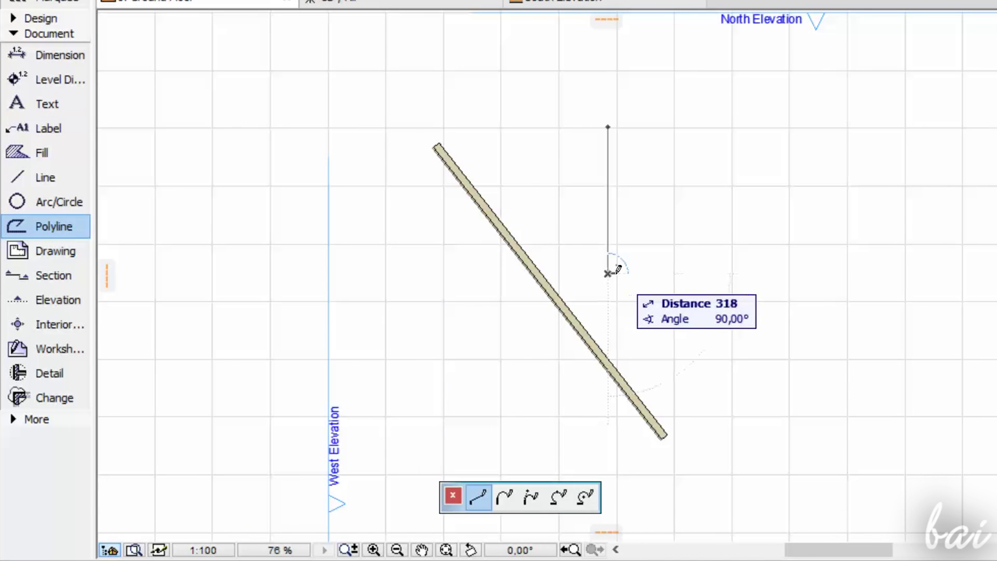
click(616, 127)
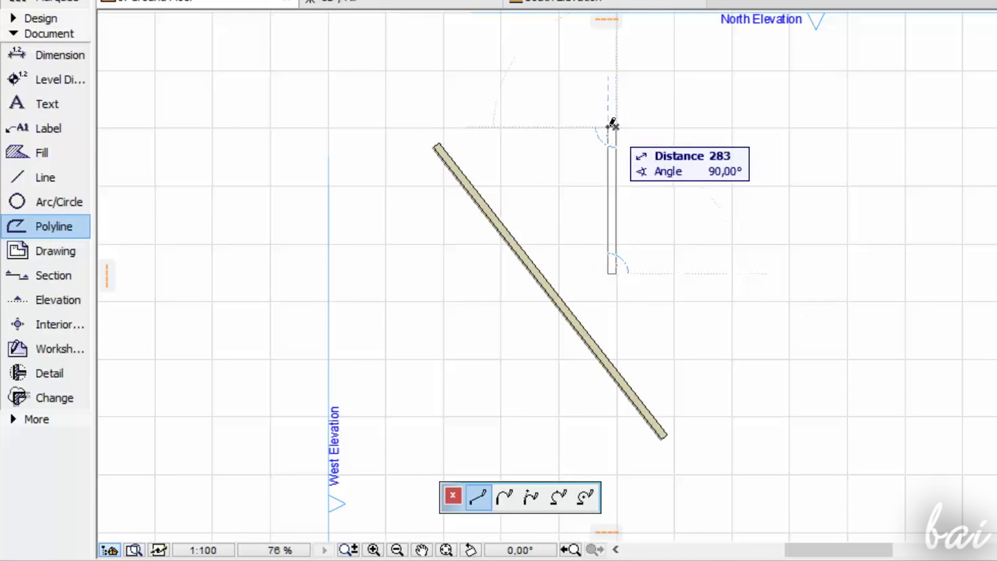
click(609, 126)
scroll(634, 222, up, 1)
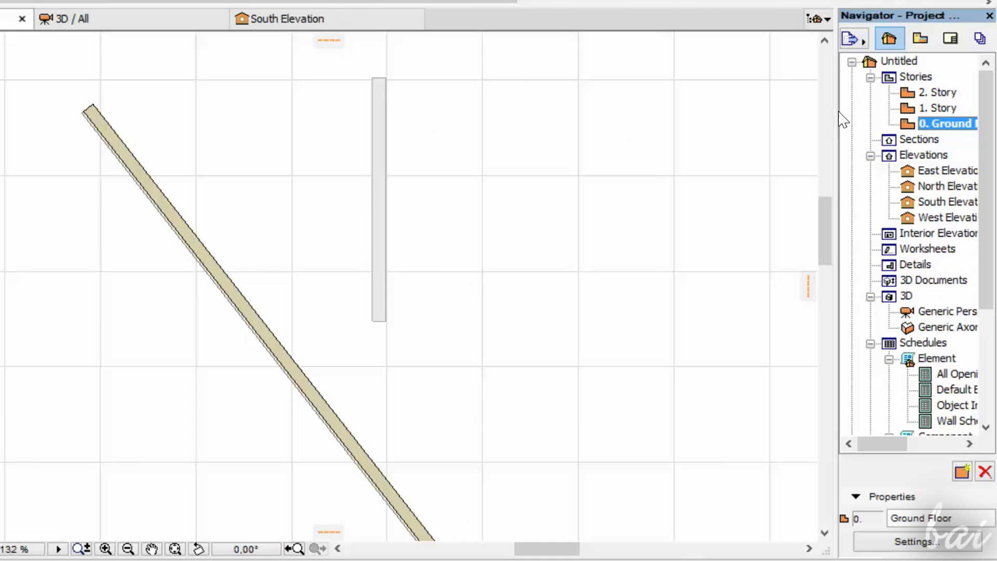
Widen the Navigator palette so that the Project Map has more room for its item names
drag(833, 111, 782, 107)
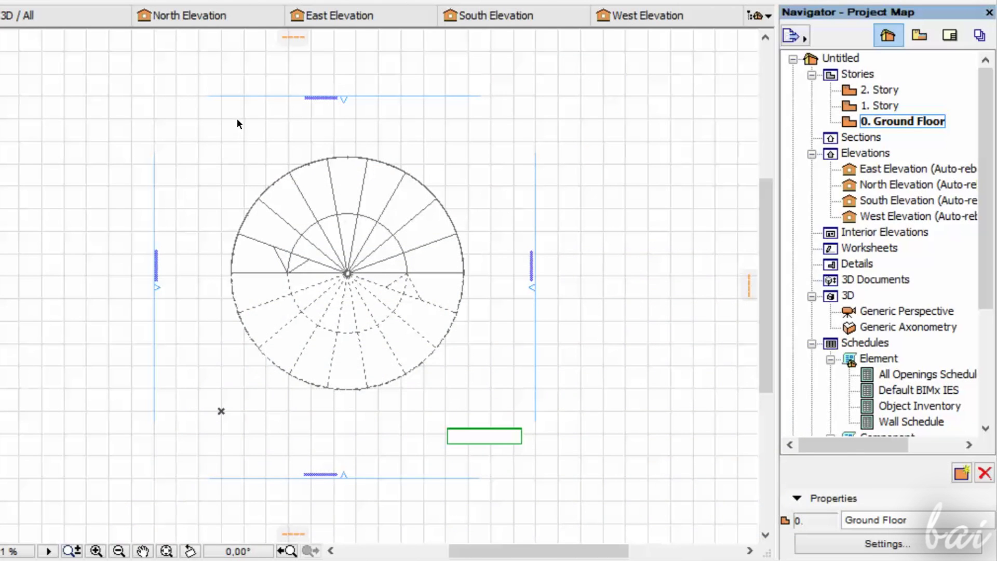
Examine the North, West, South and East elevation lines around the spiral stair by selecting them on the Ground Floor plan
click(249, 99)
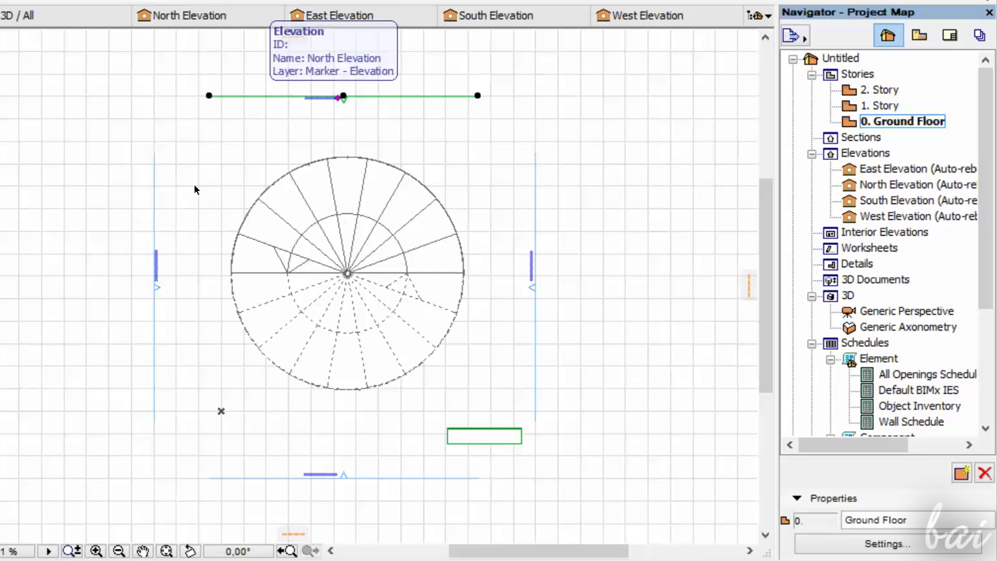
click(154, 213)
click(263, 477)
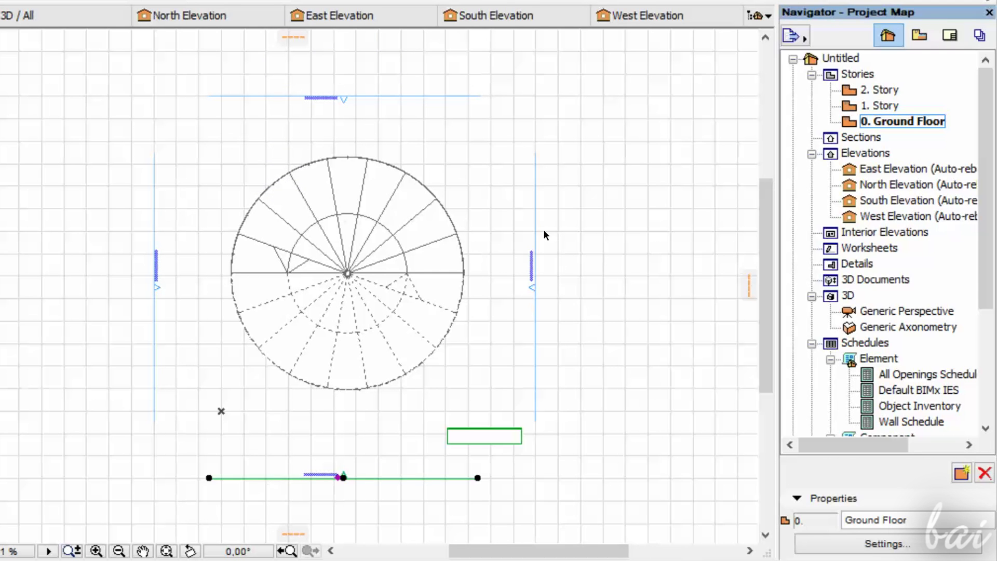
scroll(285, 83, up, 3)
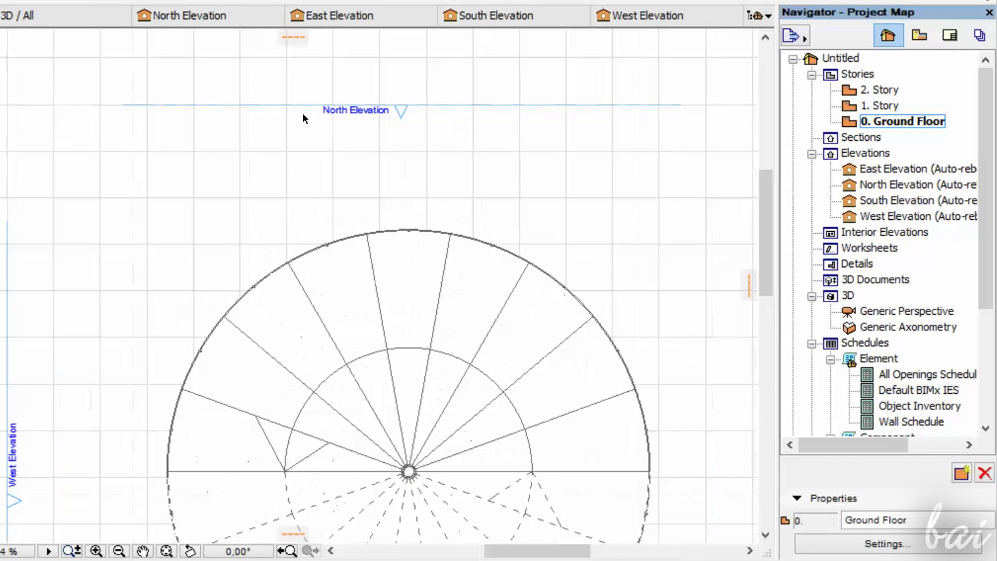
click(143, 552)
drag(156, 532, 66, 67)
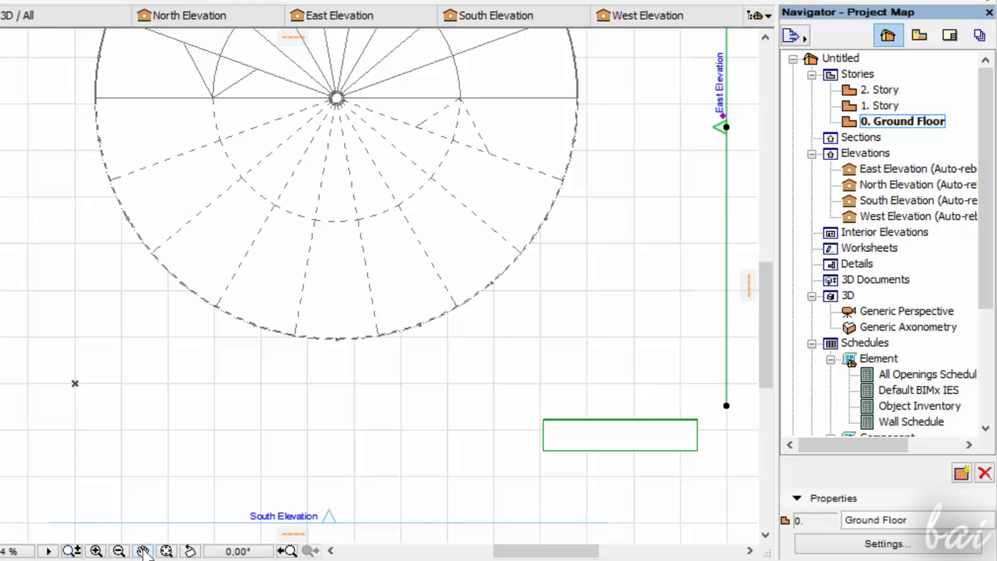
drag(442, 377, 143, 560)
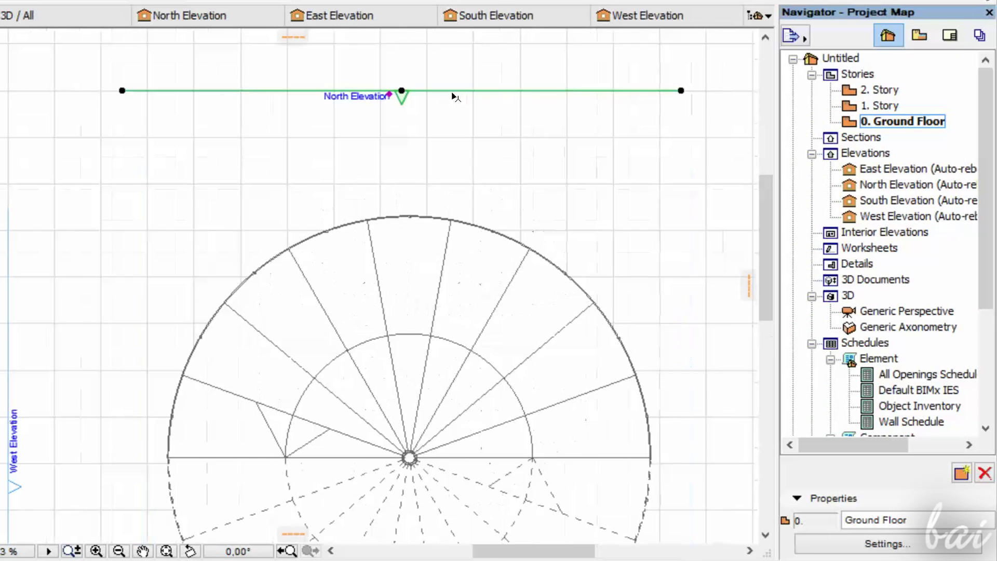
Open the North Elevation view from its elevation line on the plan
scroll(455, 96, up, 2)
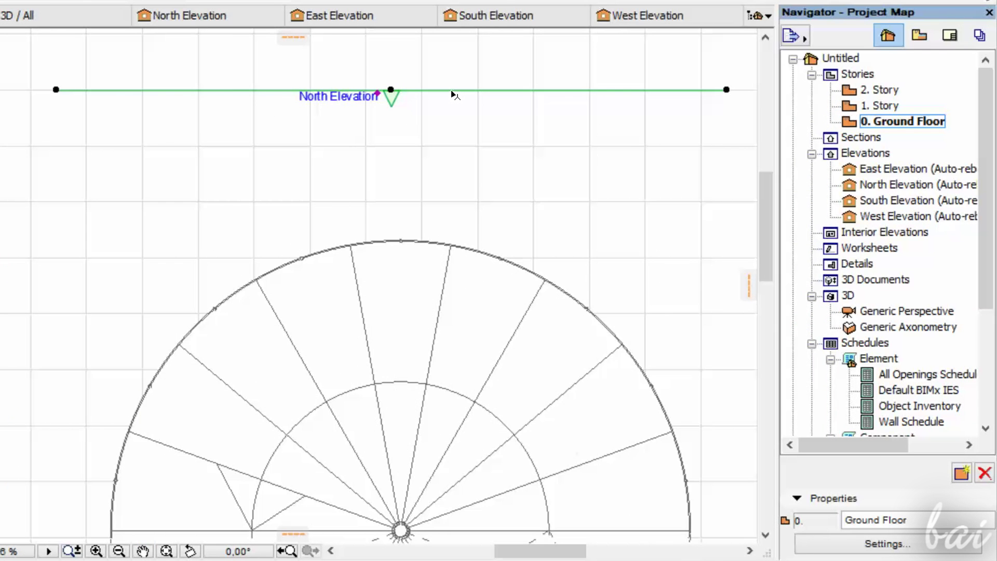
right_click(454, 94)
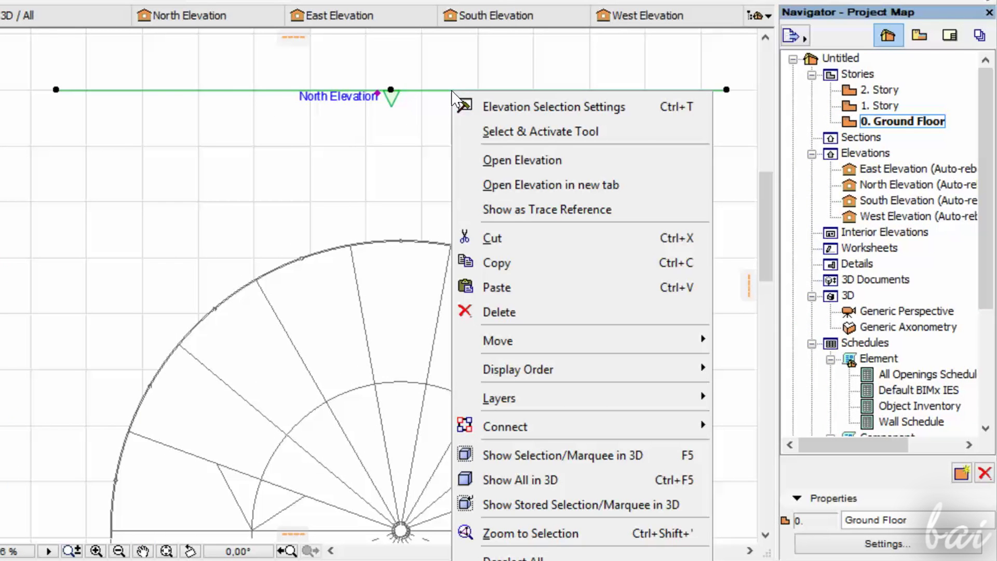
click(511, 161)
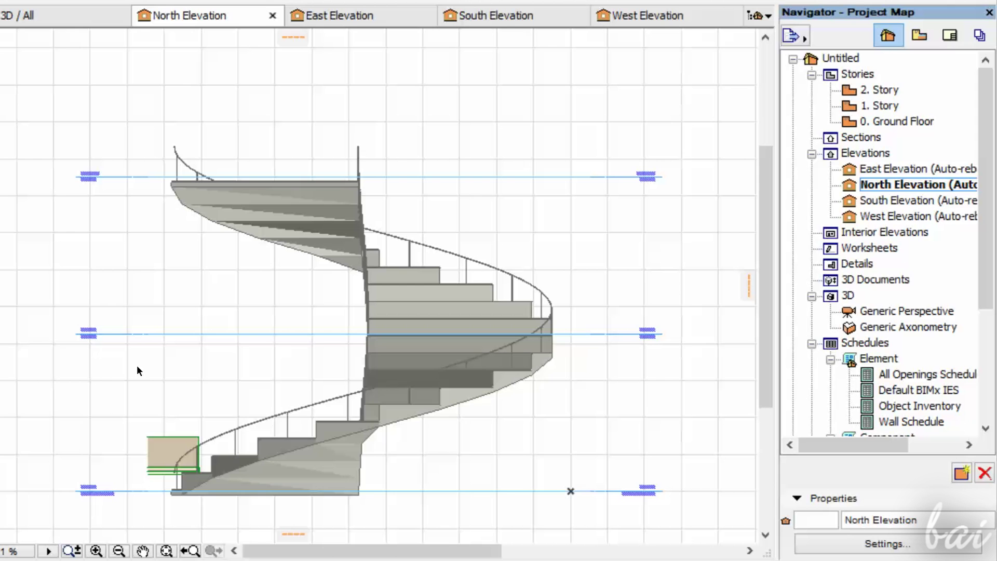
View the East, South and West elevations of the spiral stair one after another from the Project Map
double_click(886, 169)
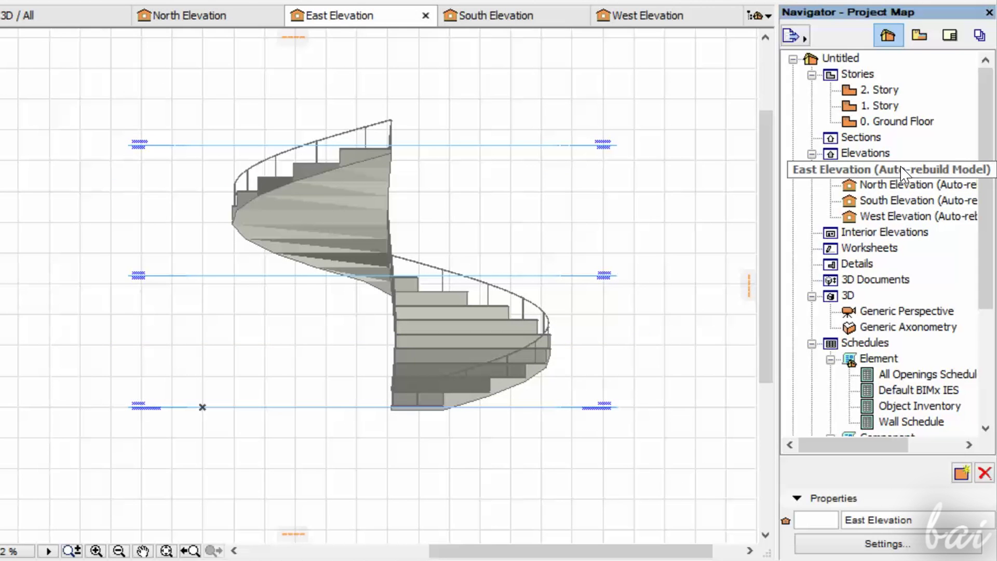
double_click(890, 200)
double_click(891, 216)
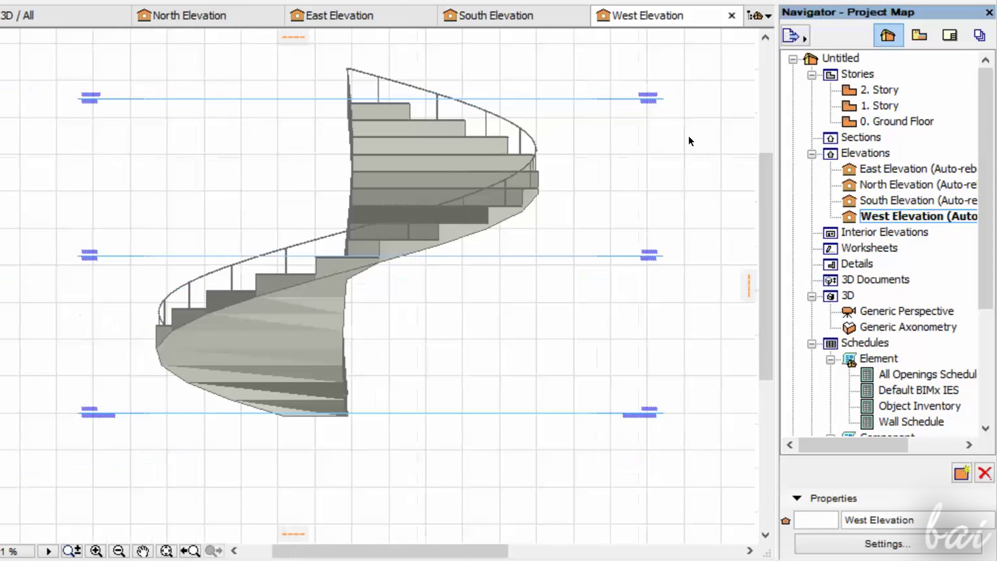
Return to the Ground Floor plan and look closer at the spiral stair and its elevation lines
key(F2)
scroll(404, 466, down, 1)
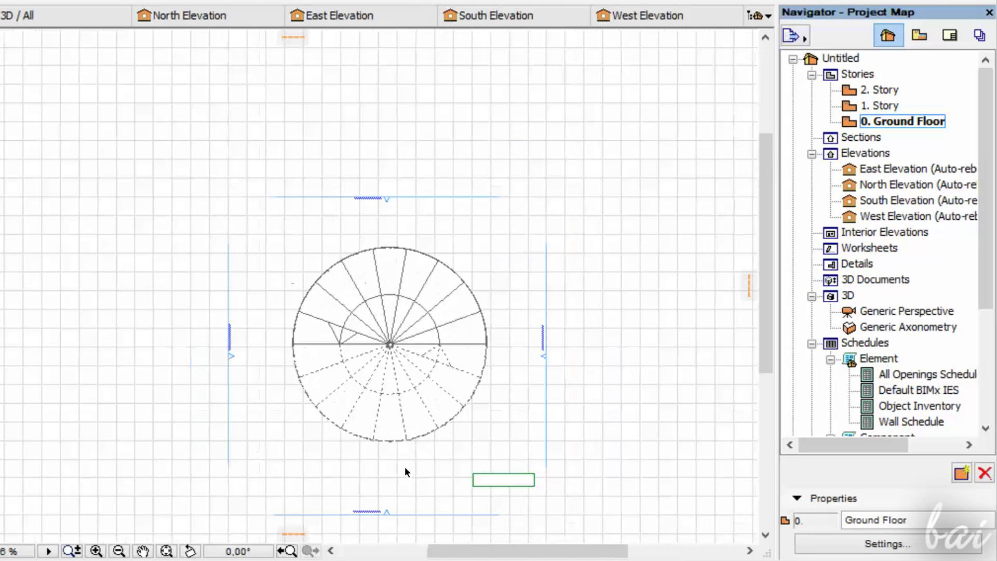
scroll(385, 447, up, 1)
scroll(229, 287, up, 2)
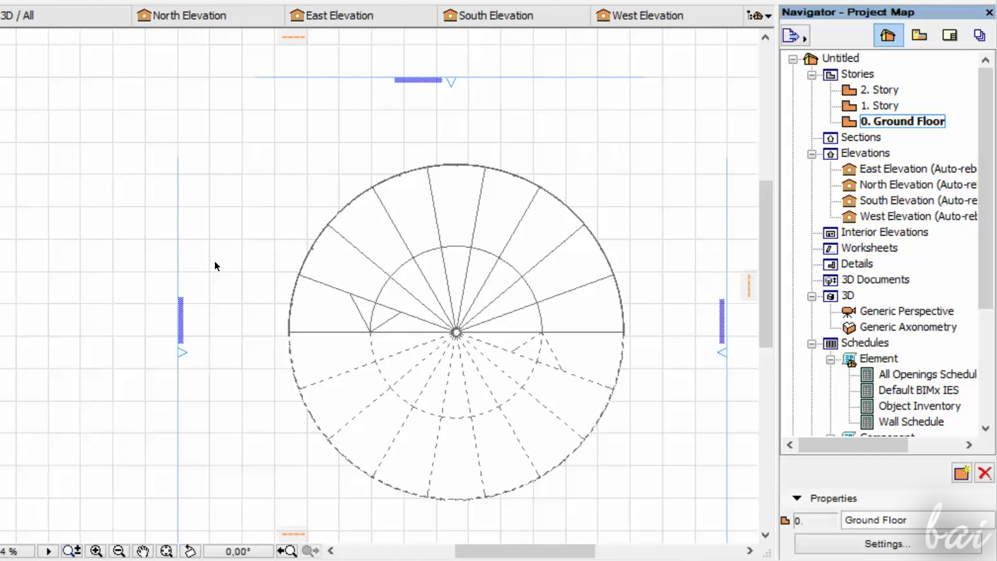
Copy the West Elevation line on the Ground Floor plan and paste it at the center of the current view
scroll(179, 274, up, 2)
right_click(175, 269)
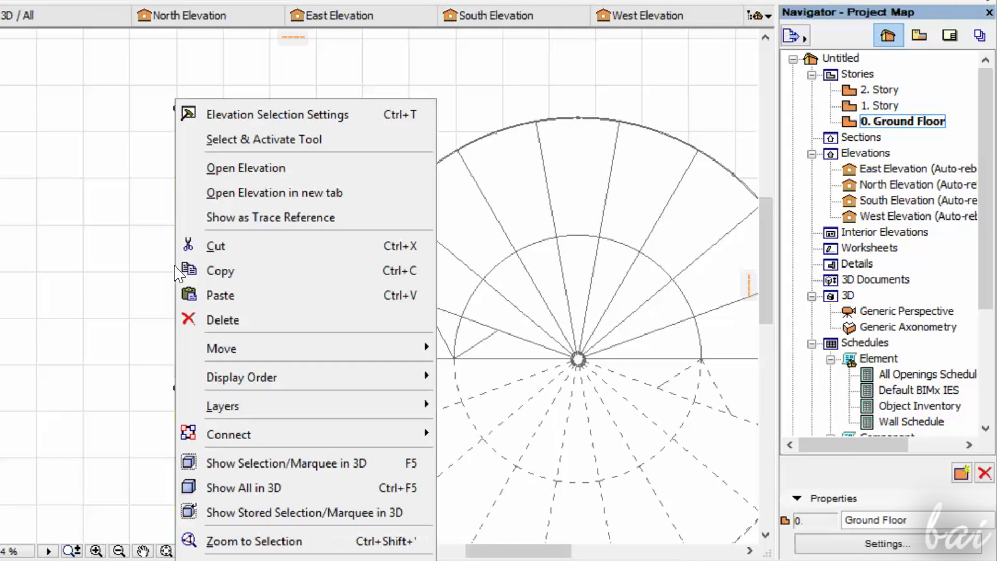
click(211, 272)
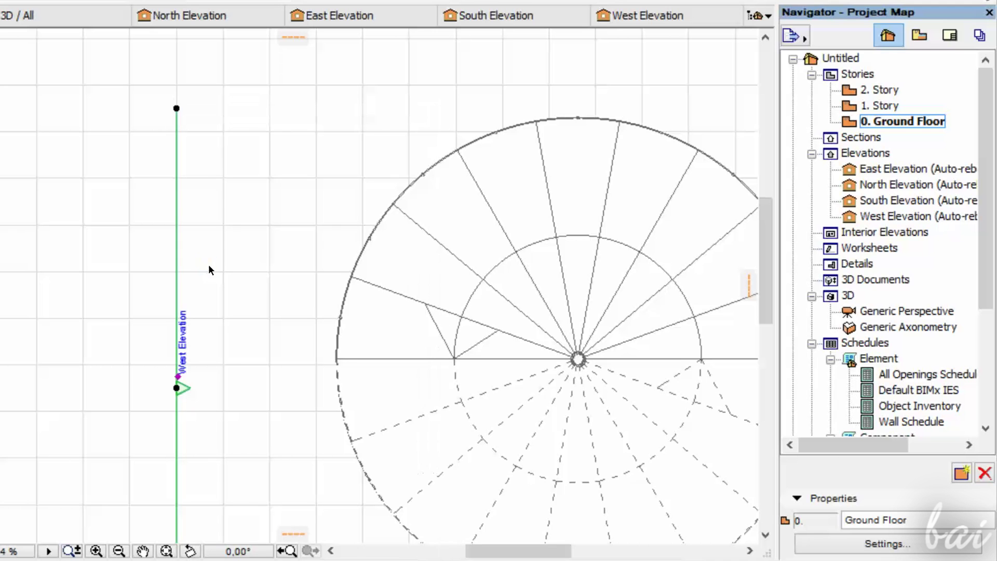
scroll(209, 266, down, 2)
right_click(221, 255)
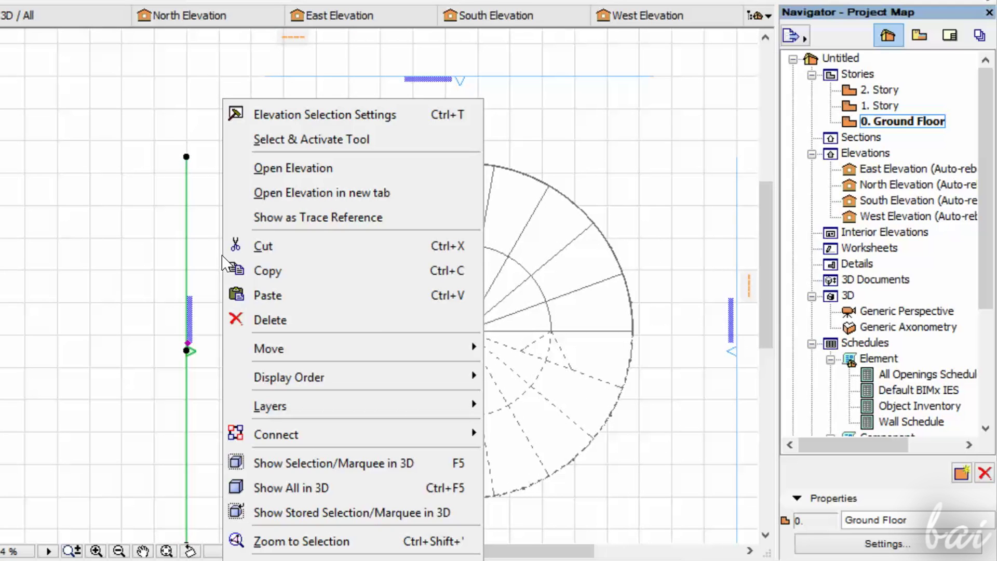
click(263, 297)
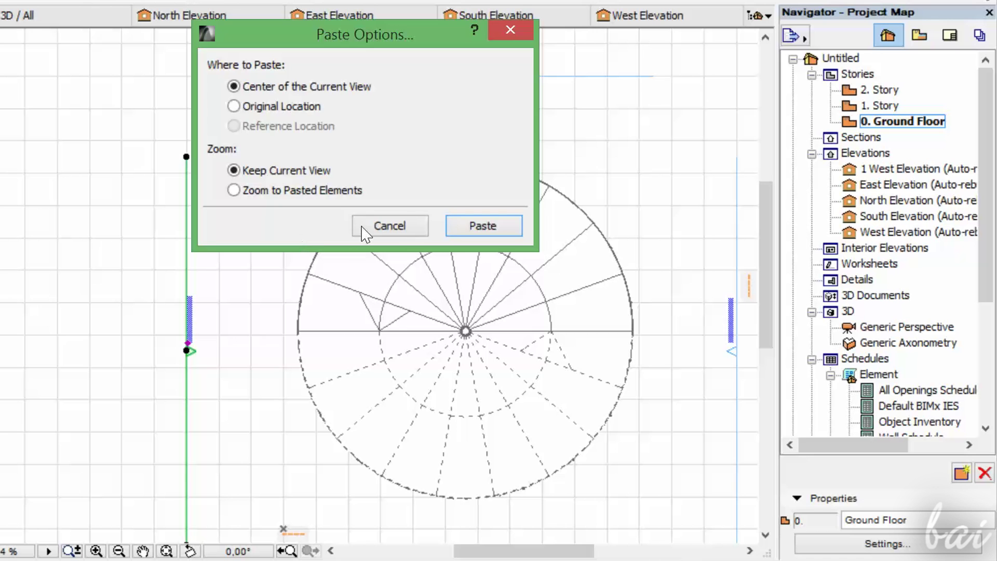
click(483, 226)
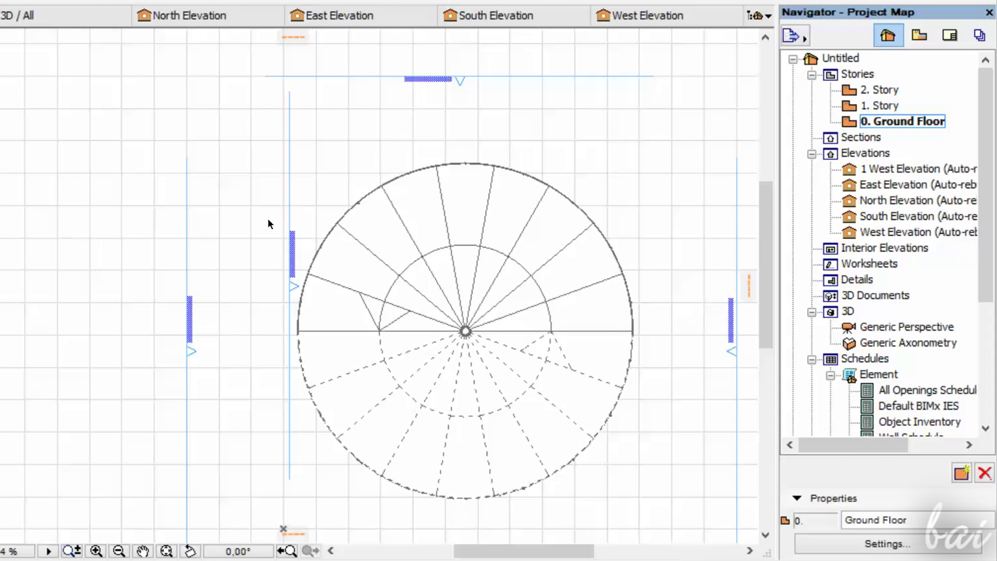
Move the pasted elevation line a distance of about 16000 up and outward, clear of the stair's upper-left side
click(291, 229)
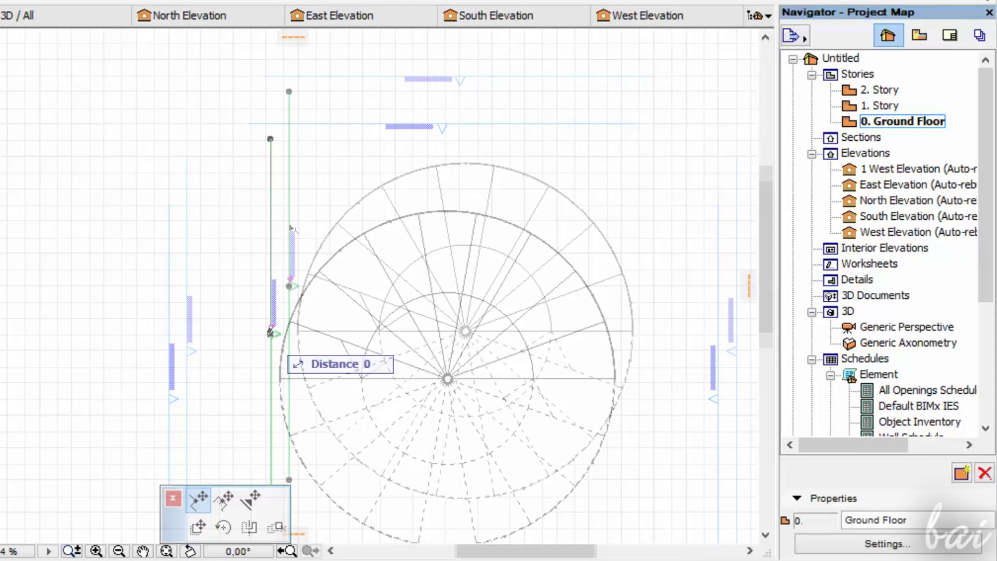
click(209, 529)
scroll(225, 200, down, 3)
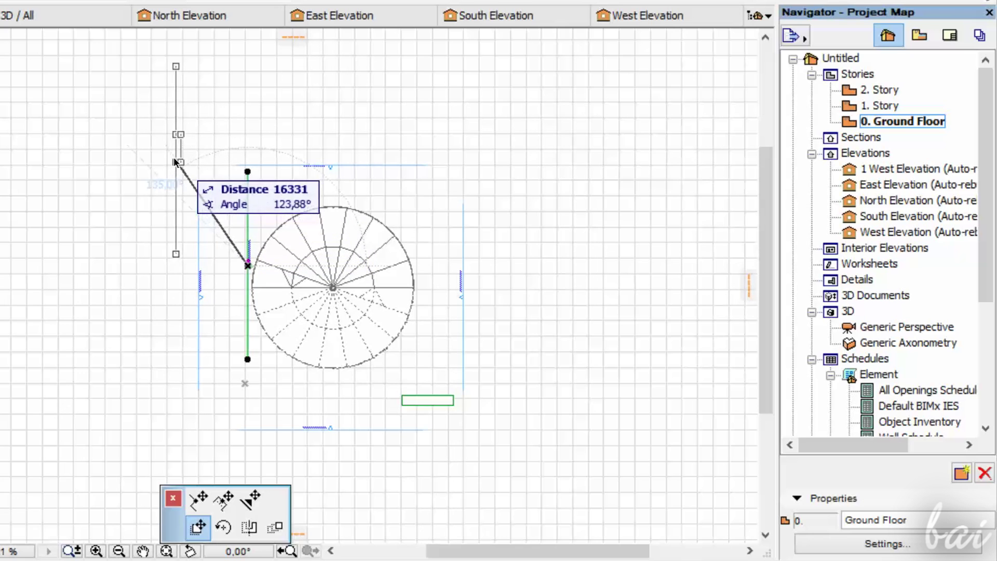
click(177, 167)
Rotate the pasted elevation line clockwise about its marker so it runs diagonally past the stair's upper-left side
click(178, 167)
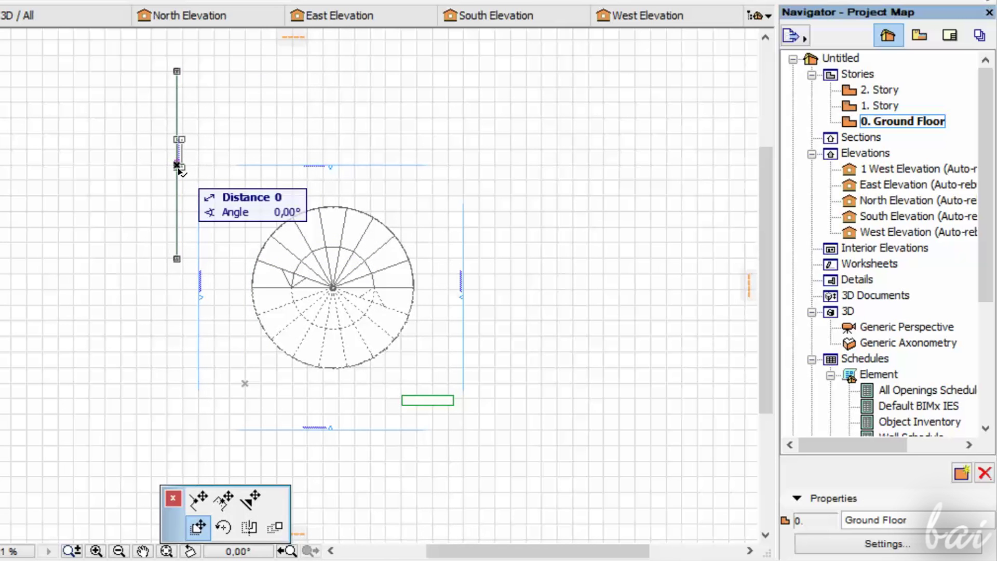
click(223, 527)
scroll(143, 158, up, 2)
click(201, 171)
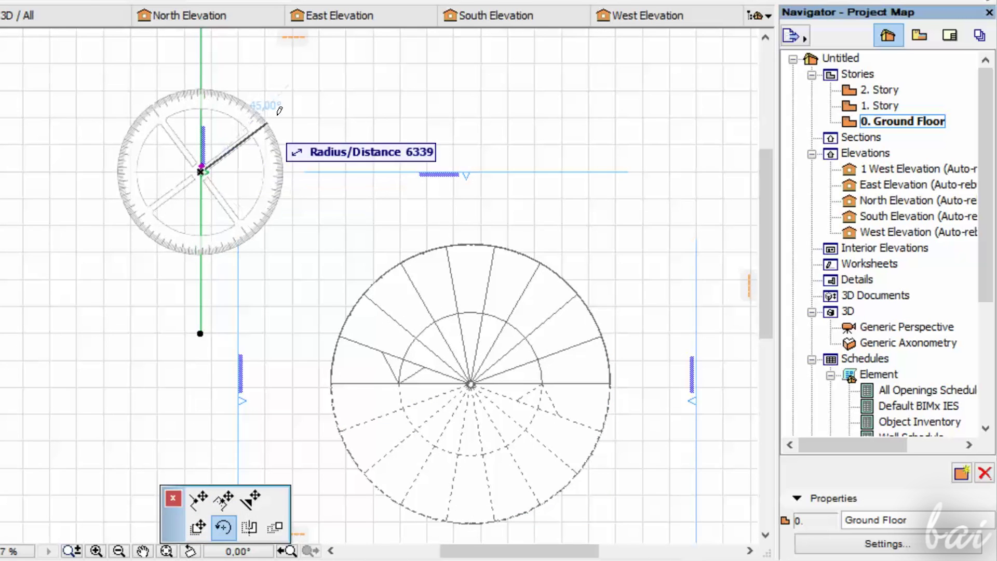
click(288, 108)
click(359, 177)
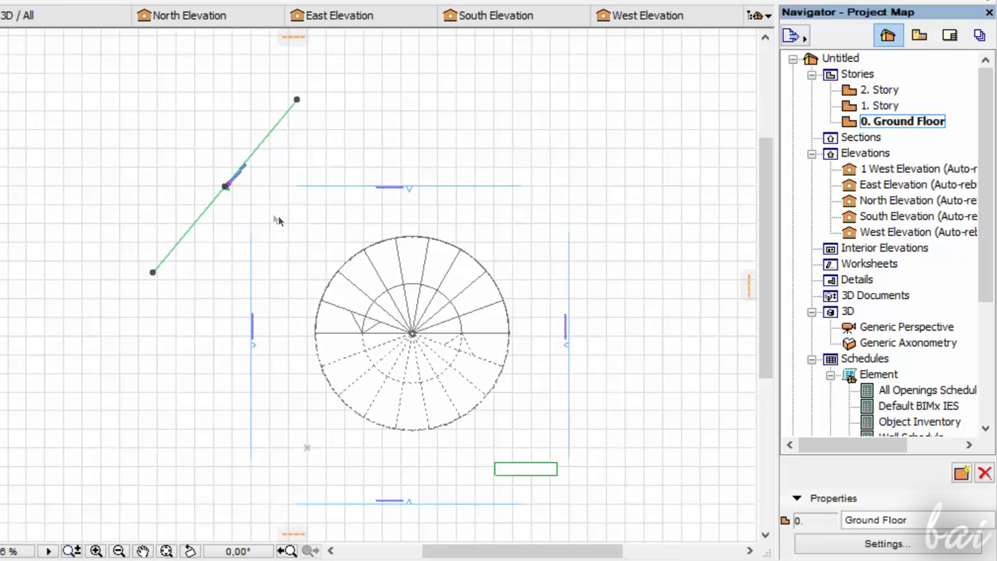
Open the elevation view of the diagonal line and look at the spiral stair from that angle
scroll(227, 191, up, 4)
click(223, 221)
scroll(223, 220, down, 2)
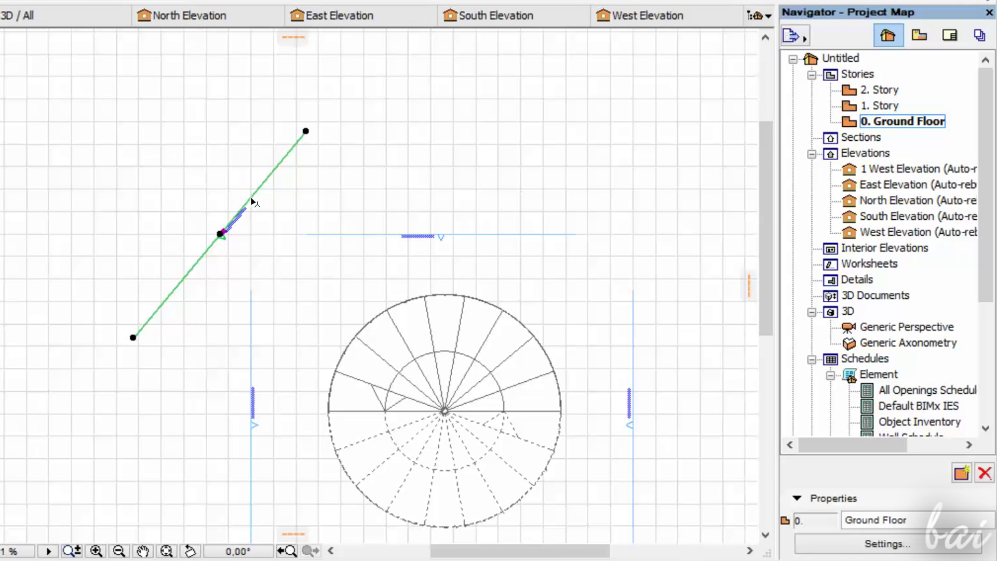
right_click(252, 200)
click(306, 168)
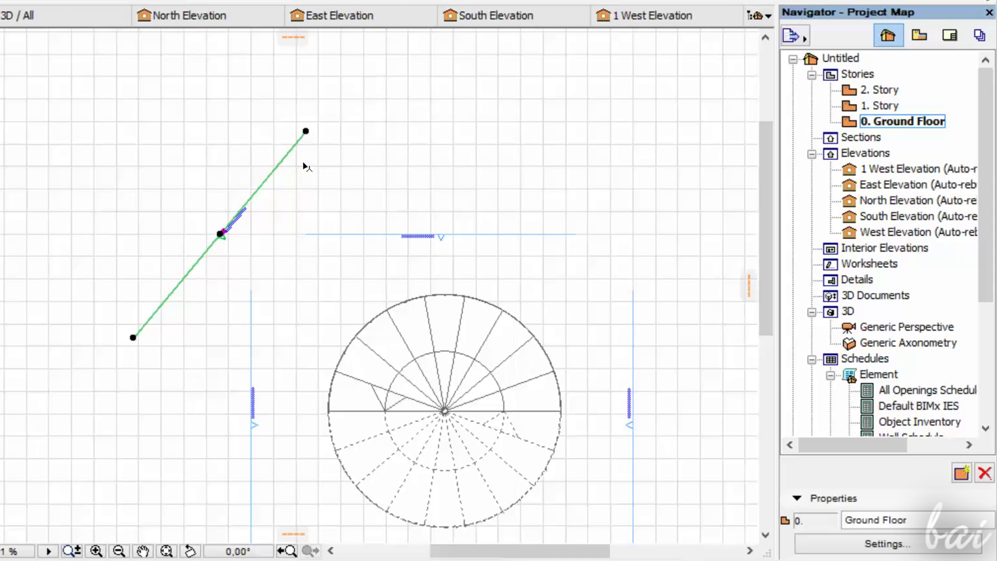
scroll(251, 245, up, 2)
scroll(211, 289, down, 4)
scroll(210, 289, up, 2)
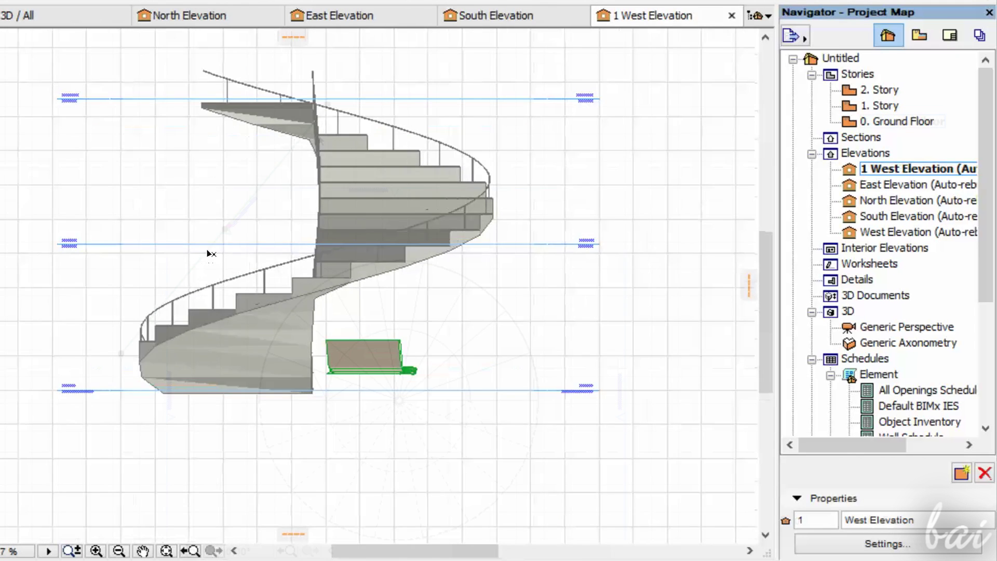
Return to the Ground Floor plan and shorten the diagonal elevation line by stretching both of its ends inward
key(F2)
click(224, 229)
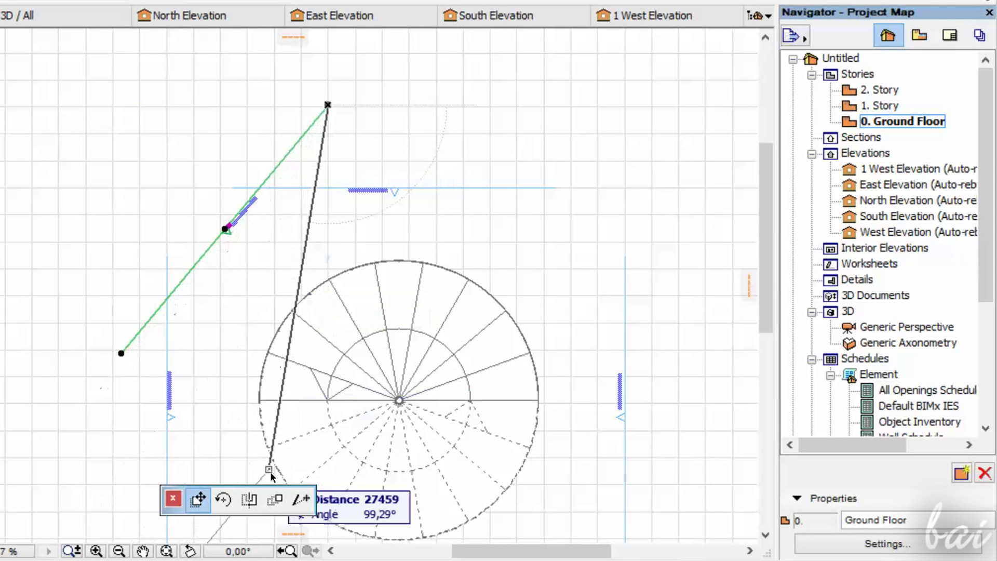
click(301, 499)
click(283, 160)
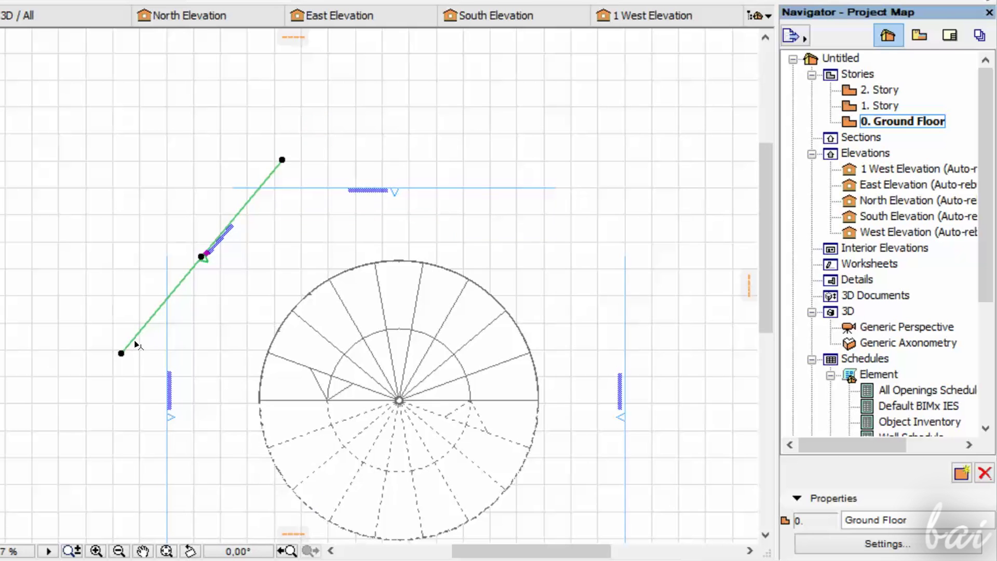
click(121, 354)
click(182, 282)
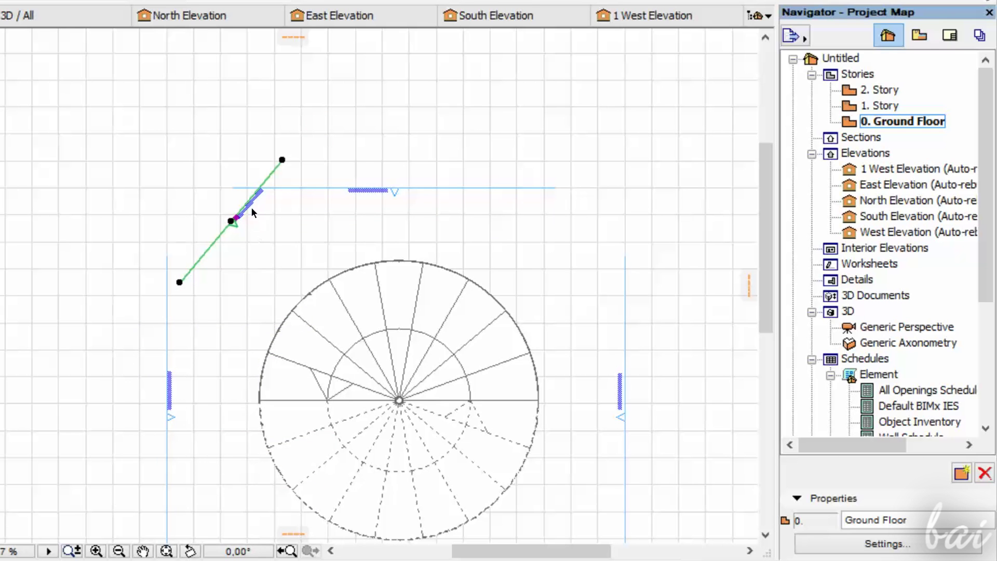
Open the elevation of the shortened diagonal line and examine how much of the spiral stair it covers
right_click(249, 203)
click(296, 164)
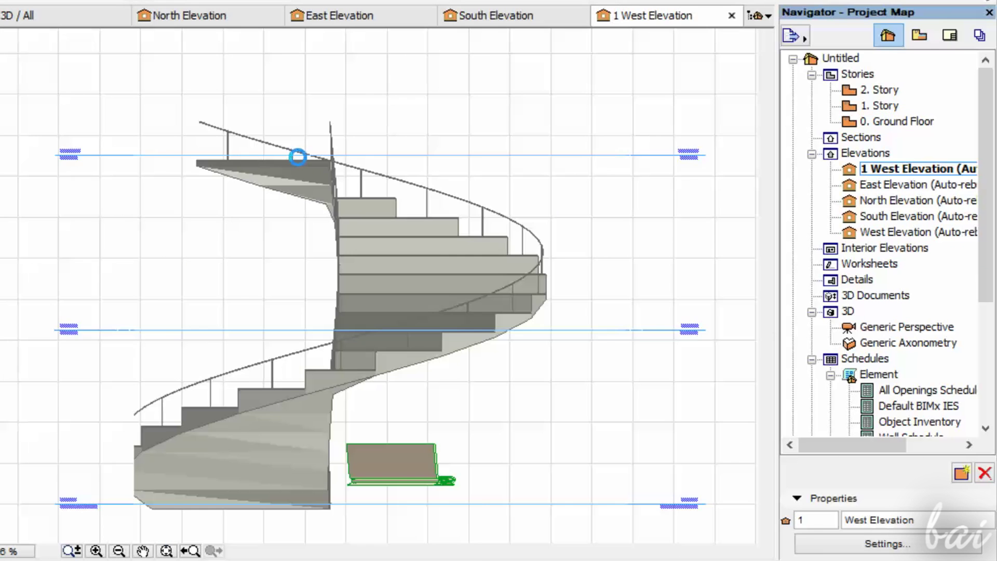
scroll(271, 481, down, 1)
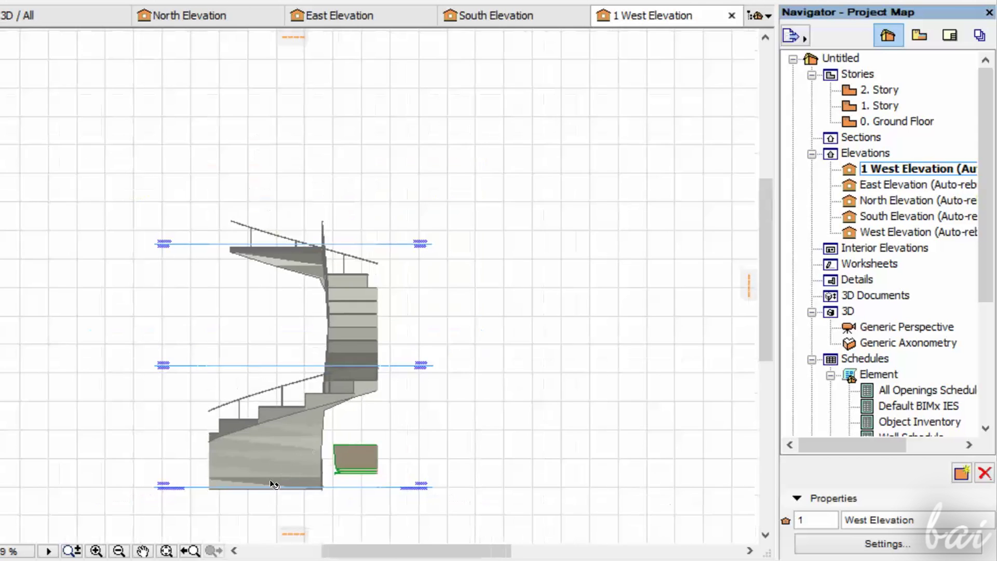
scroll(332, 441, up, 2)
scroll(343, 400, down, 2)
scroll(291, 369, up, 2)
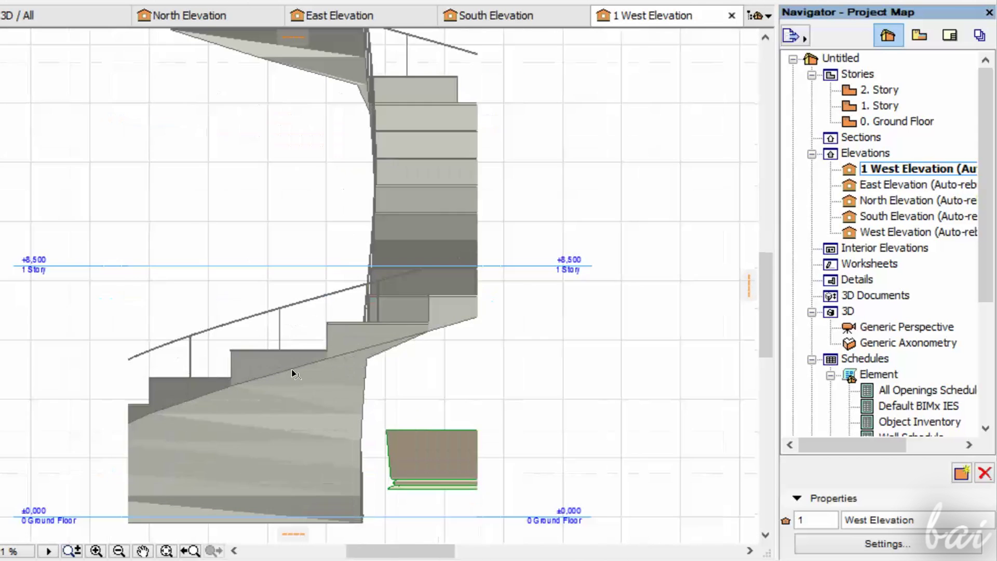
scroll(328, 290, down, 1)
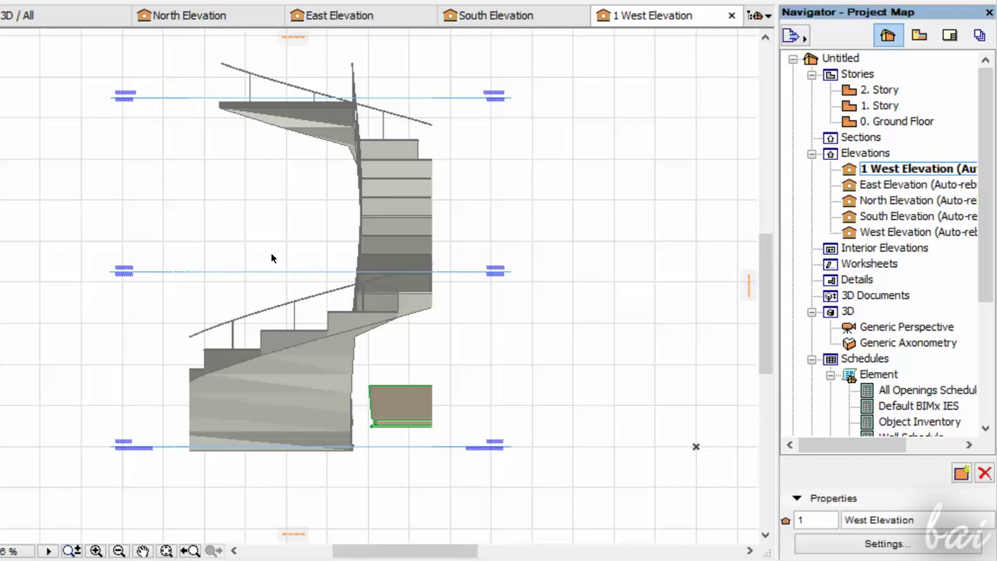
click(396, 200)
click(511, 347)
Switch to the East Elevation and examine the level lines of the 2nd story, 1st story and Ground Floor
key(ctrl+Tab)
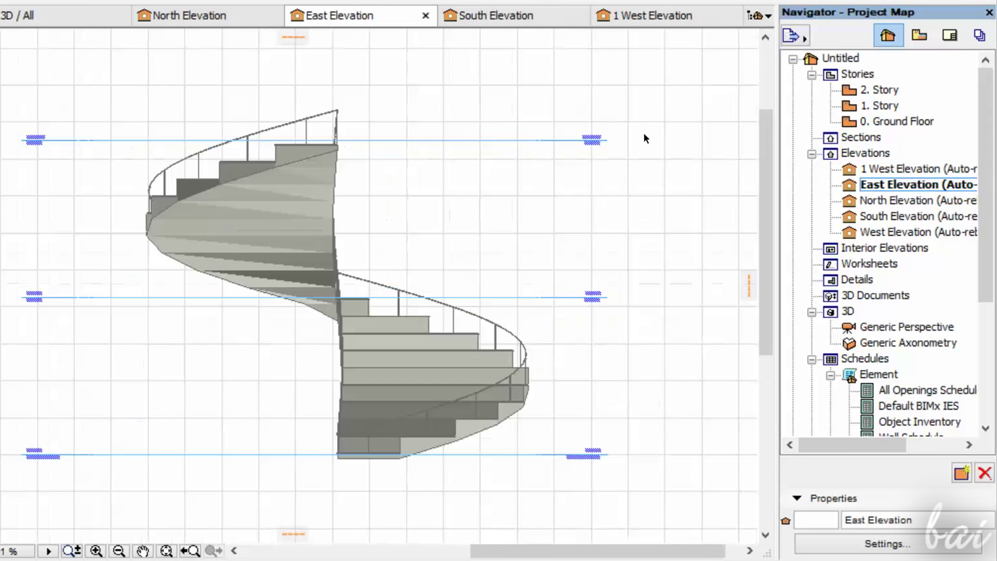
scroll(644, 133, up, 2)
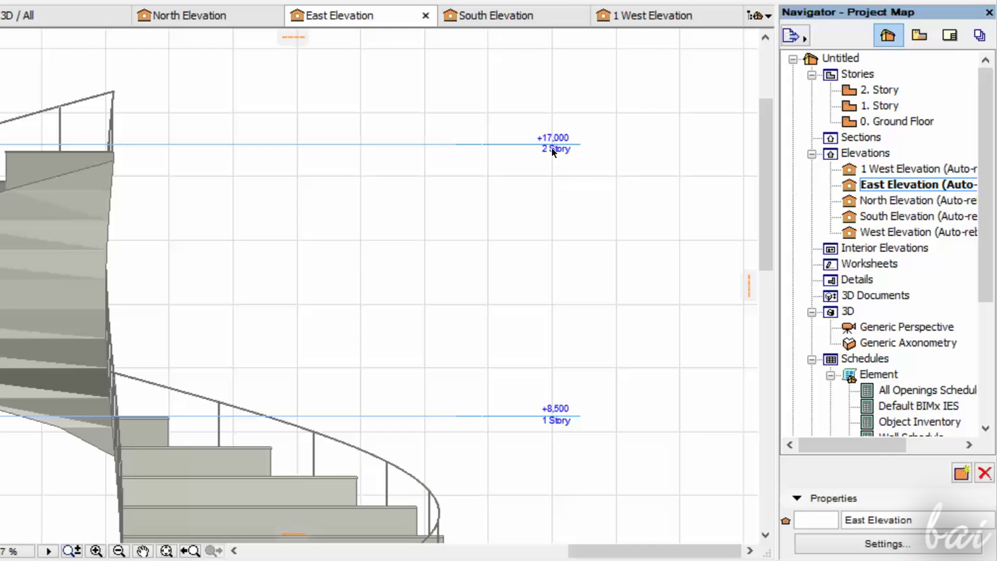
drag(768, 143, 618, 285)
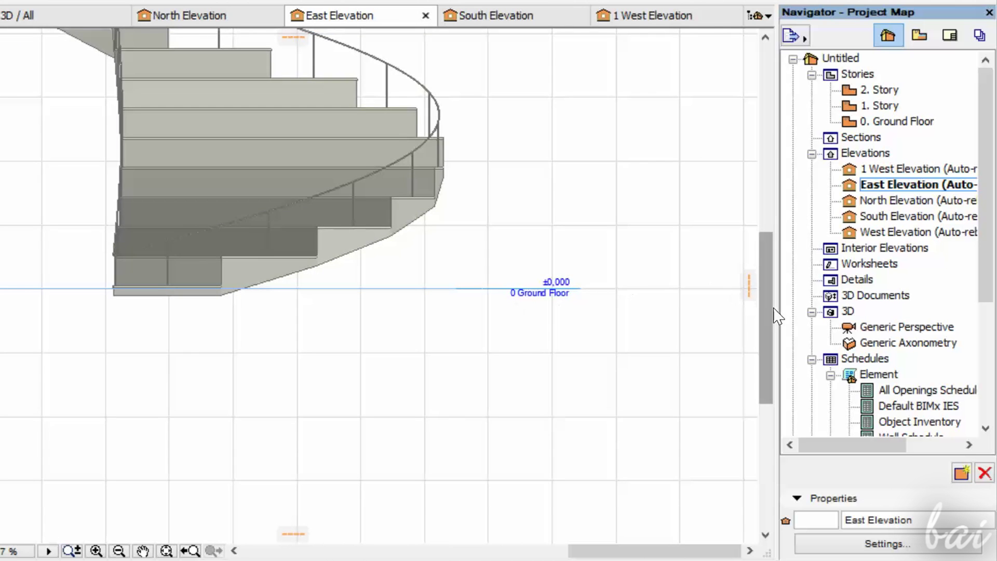
drag(777, 312, 590, 326)
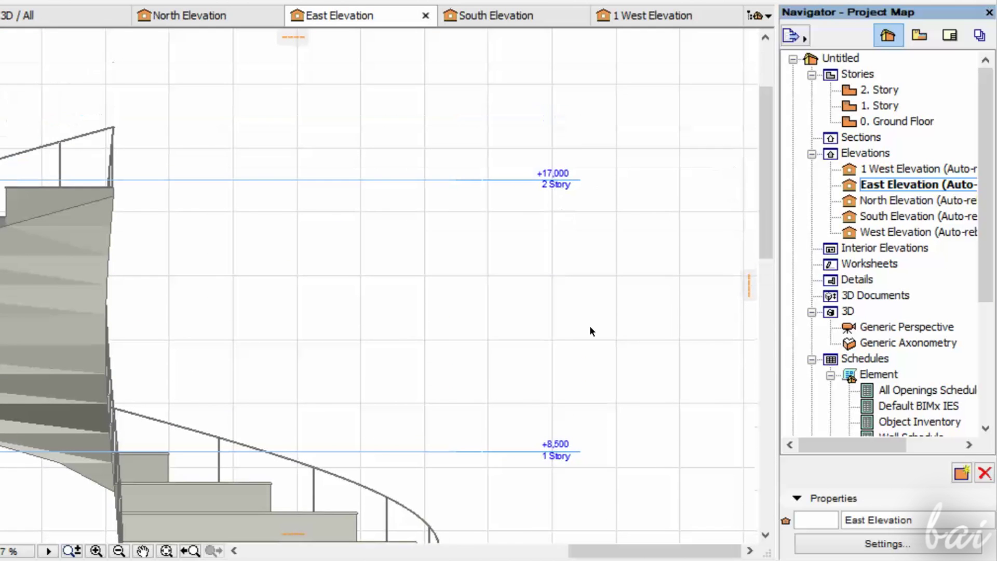
drag(604, 550, 501, 550)
scroll(200, 430, down, 2)
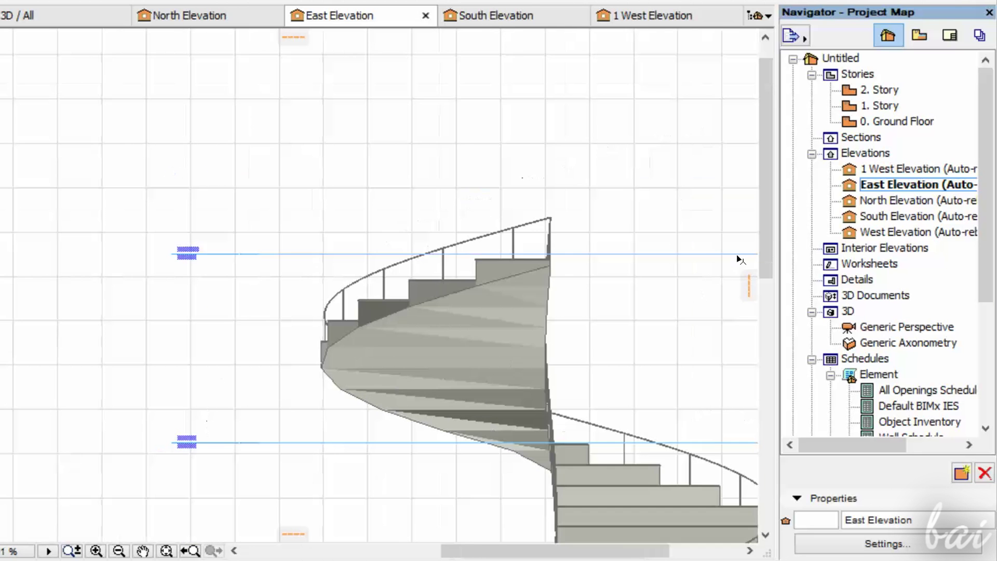
drag(766, 166, 768, 234)
scroll(223, 170, down, 2)
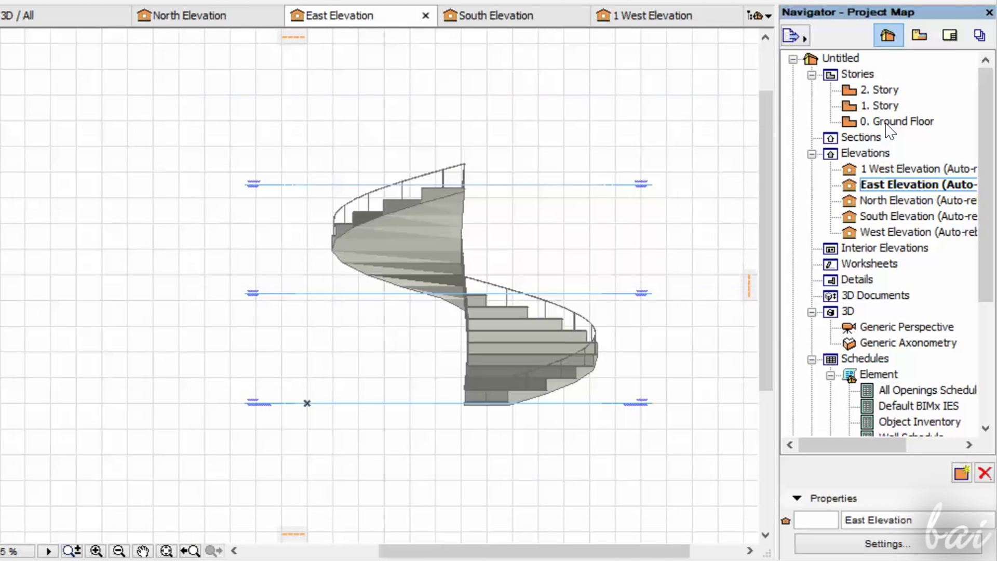
Look through the stories and elevations in the Project Map by selecting their entries
click(859, 75)
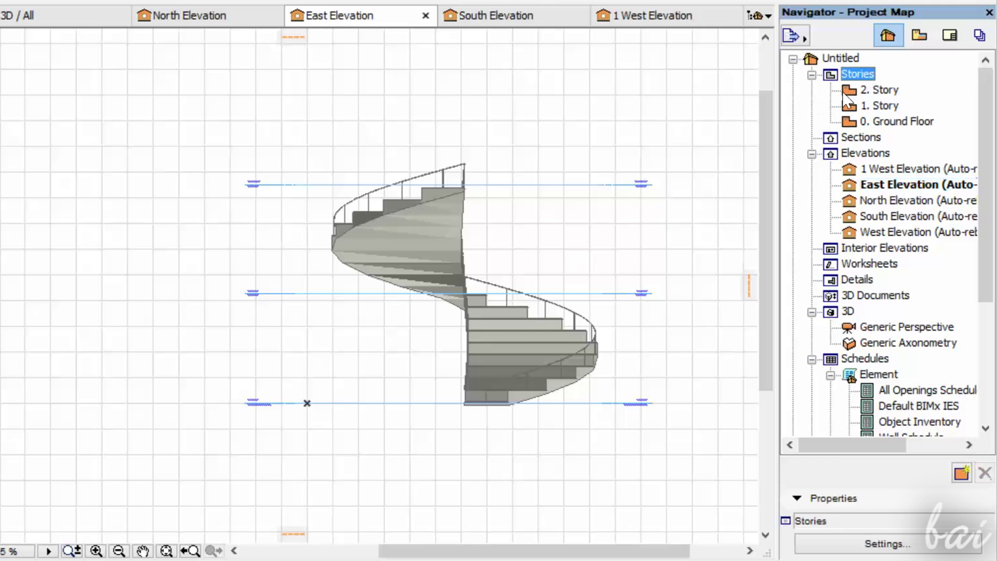
click(872, 91)
click(881, 122)
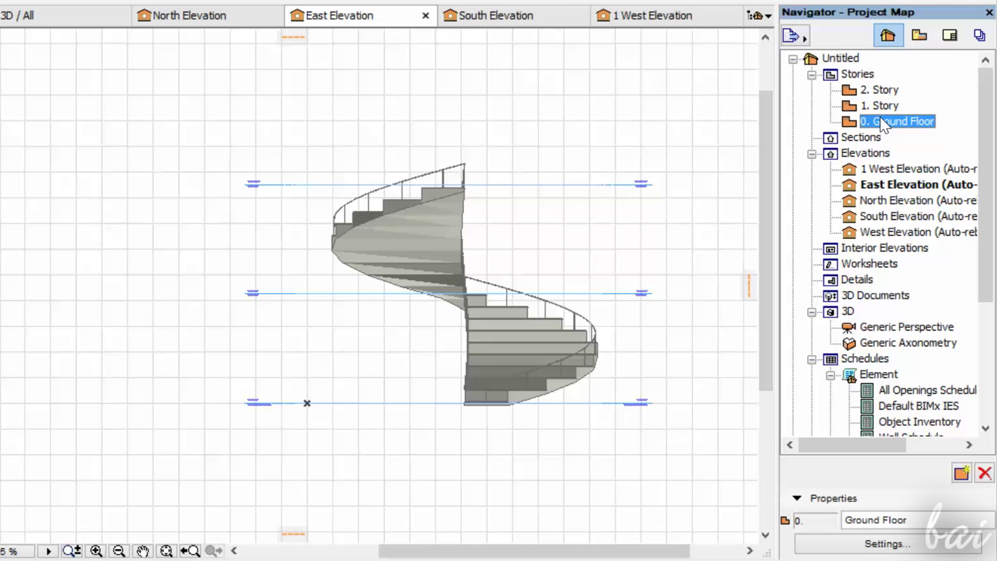
click(863, 154)
click(880, 185)
click(890, 201)
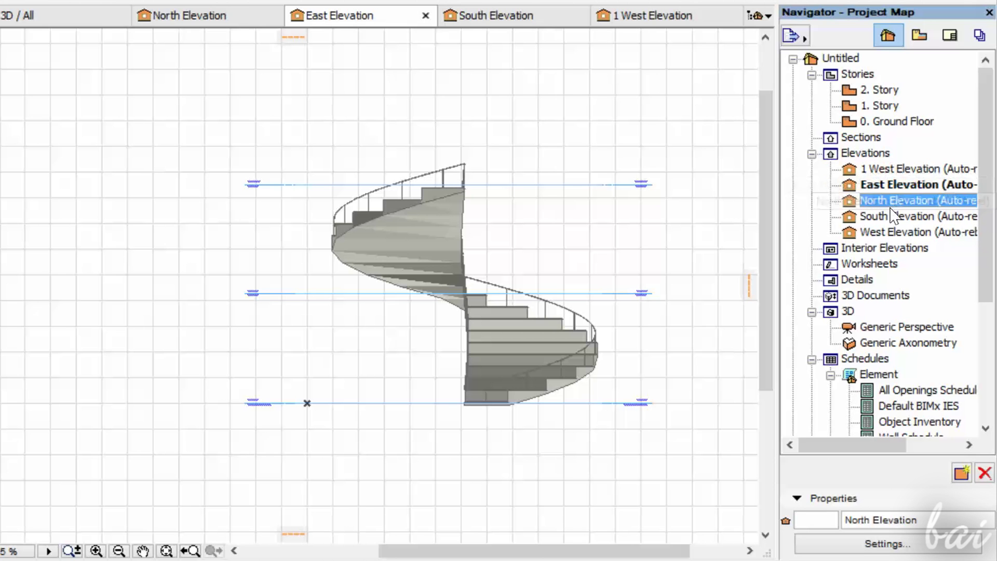
click(891, 215)
click(893, 232)
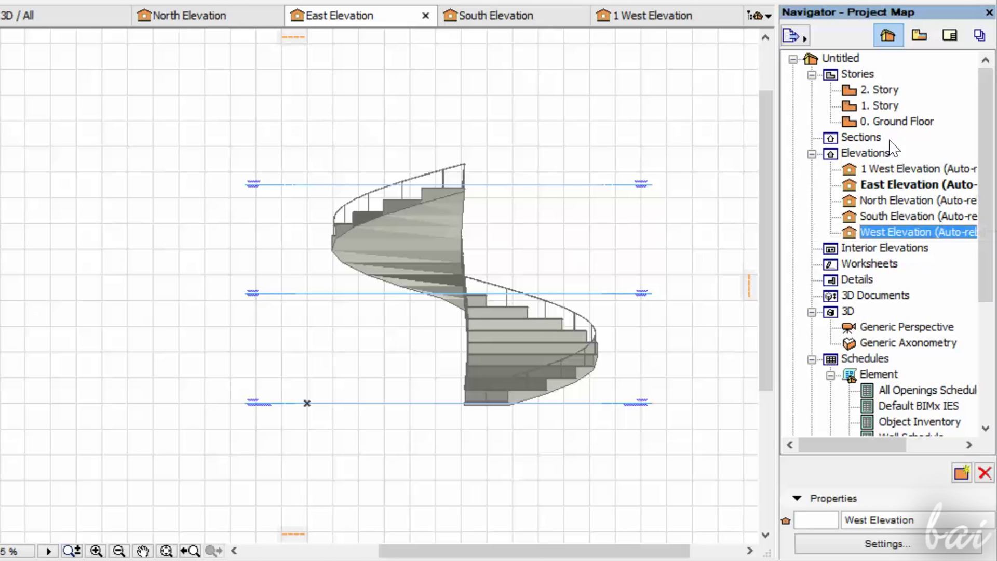
View the Ground Floor plan and each elevation in turn from the Project Map, and look at the commands available for the East Elevation
double_click(877, 122)
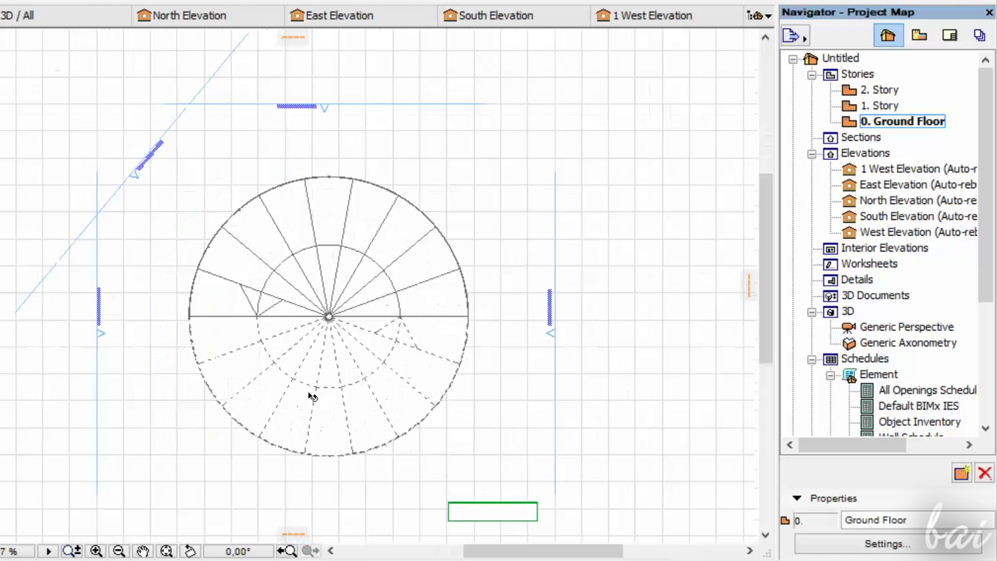
double_click(877, 169)
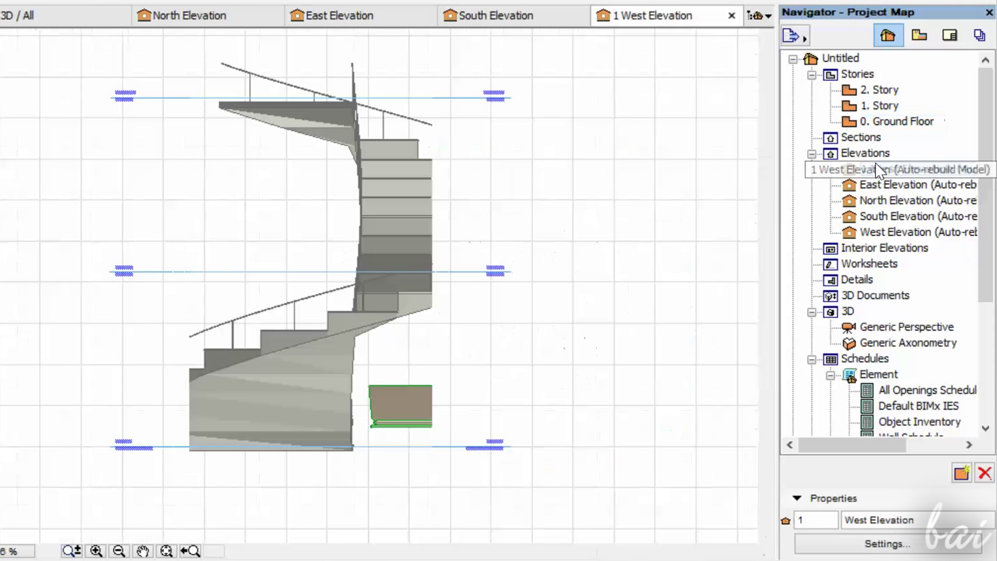
double_click(886, 185)
double_click(888, 200)
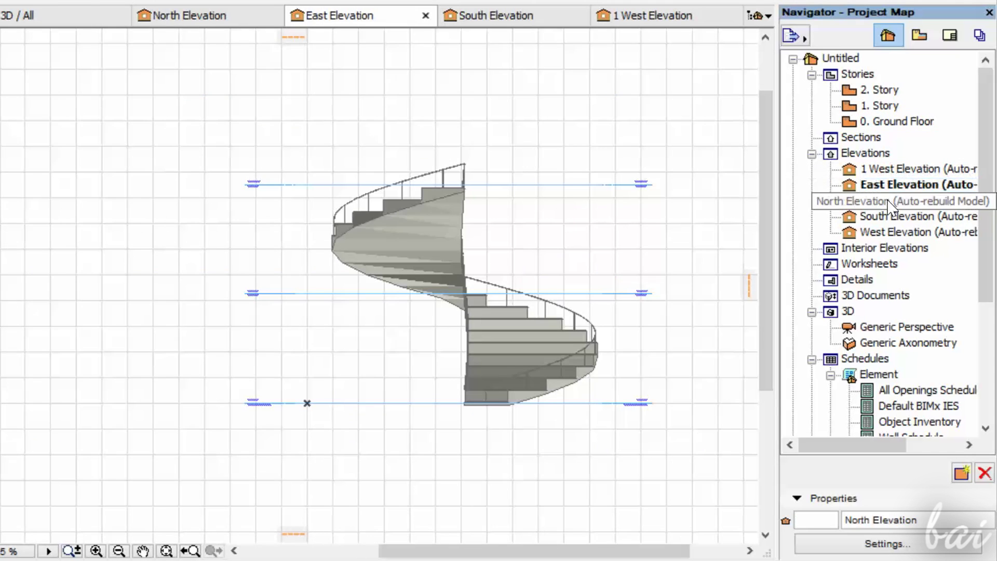
double_click(888, 216)
double_click(888, 232)
right_click(887, 183)
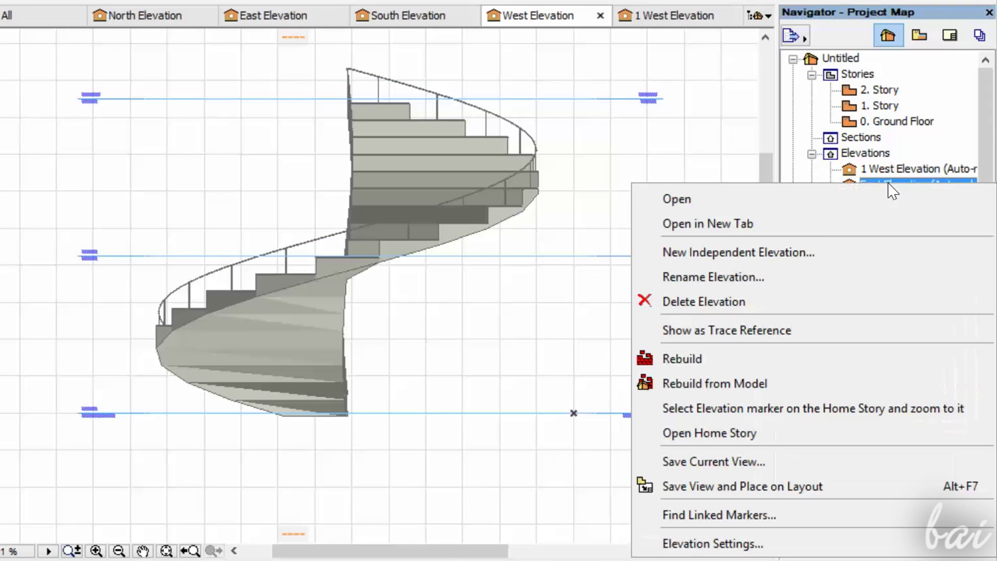
click(748, 280)
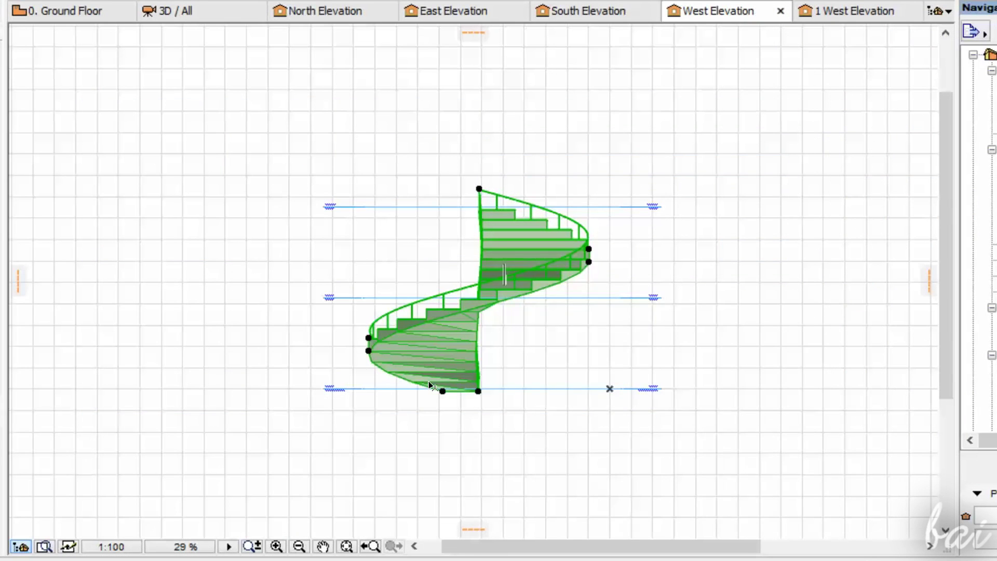
Set the Ground Floor's elevation to 5000 in Story Settings and check its level line in the West Elevation
scroll(429, 384, up, 6)
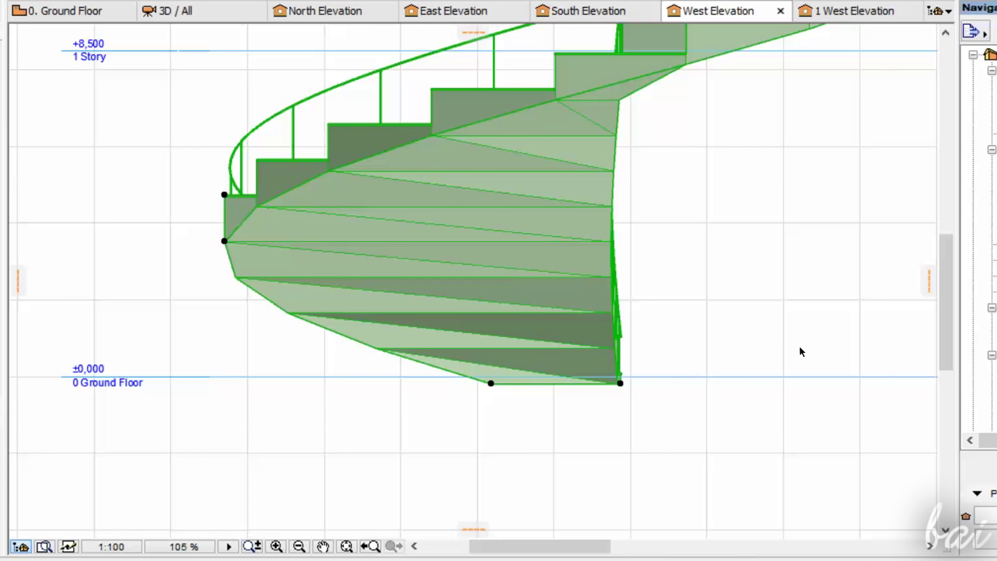
scroll(605, 354, down, 2)
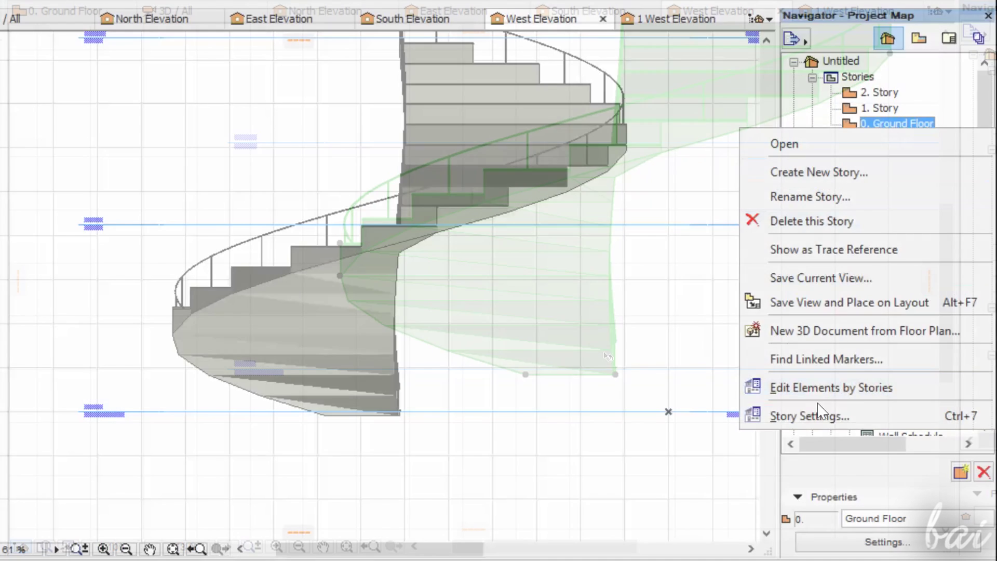
click(802, 414)
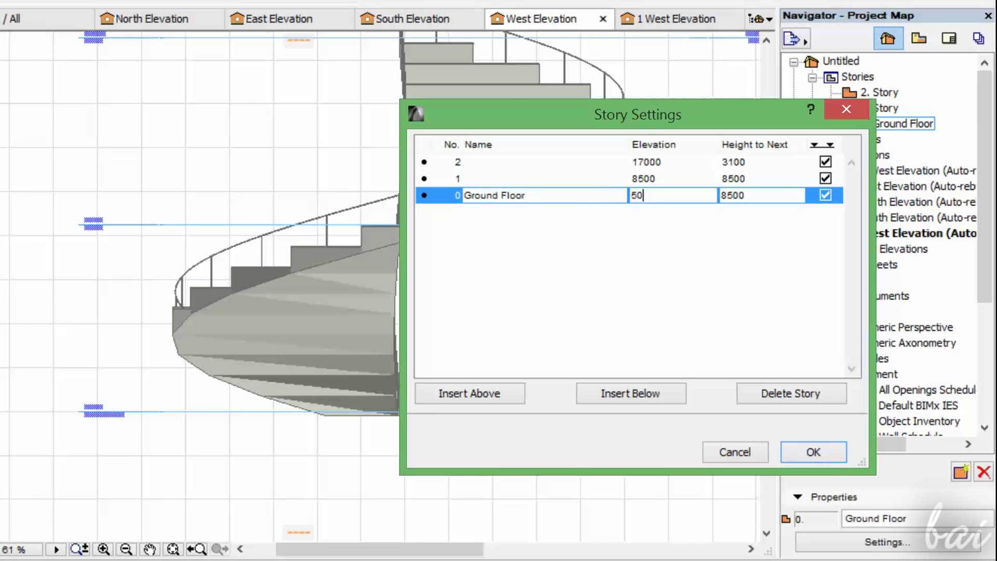
click(804, 460)
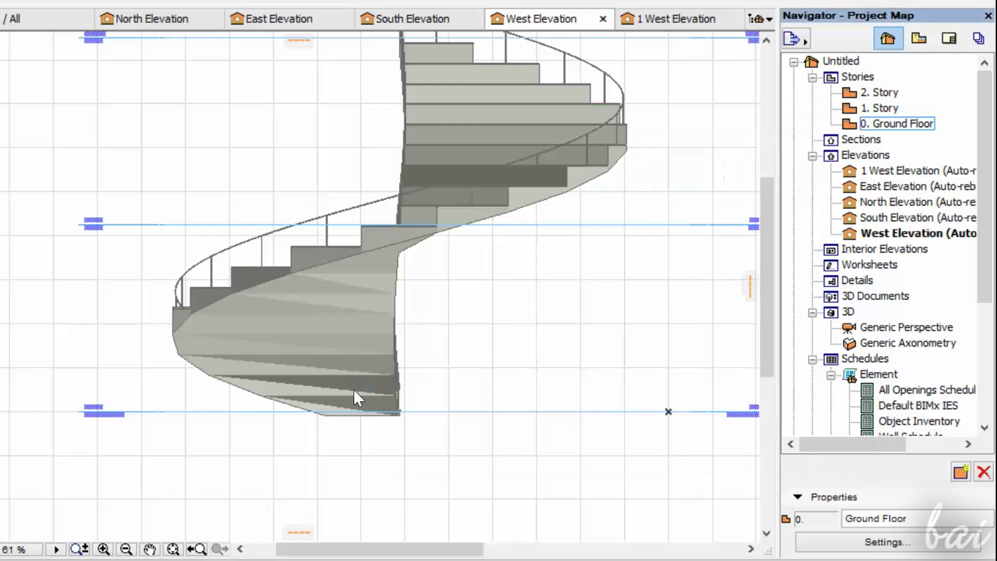
scroll(296, 317, down, 3)
scroll(379, 244, up, 2)
scroll(26, 405, up, 2)
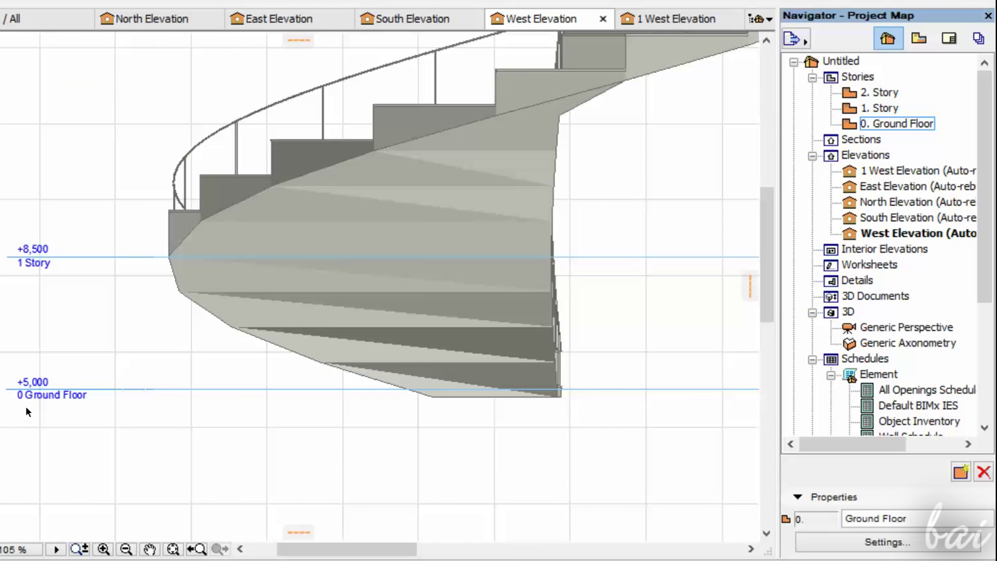
scroll(608, 471, down, 3)
Create a new story named Third Floor above the 2nd story with a height of 8500
click(879, 93)
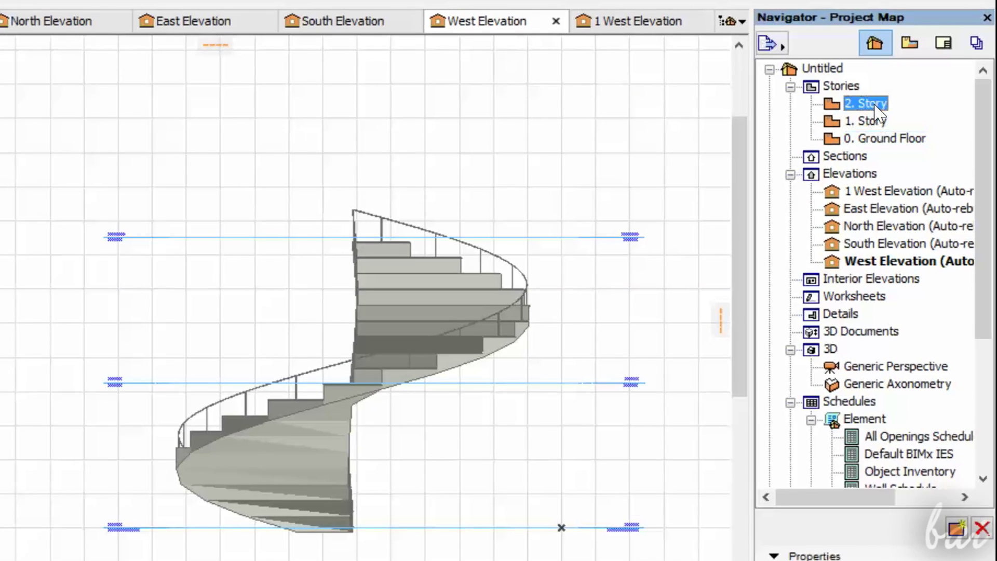
right_click(885, 92)
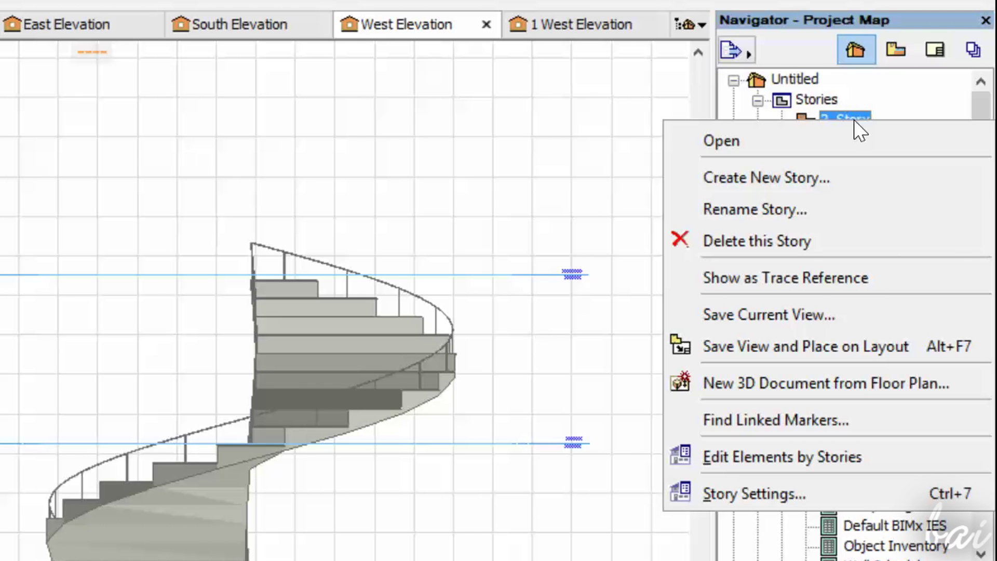
click(834, 174)
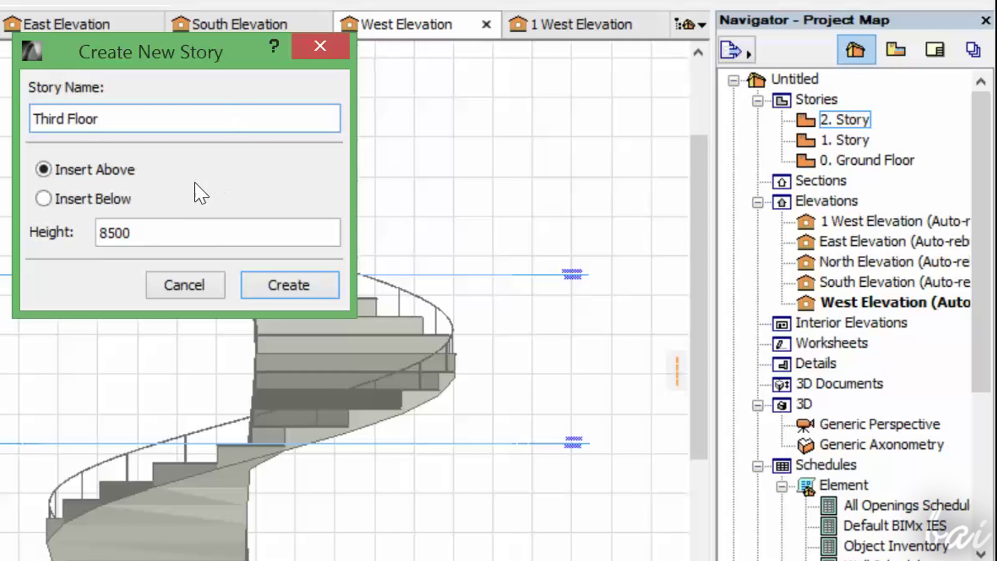
text(Third Floor)
click(289, 284)
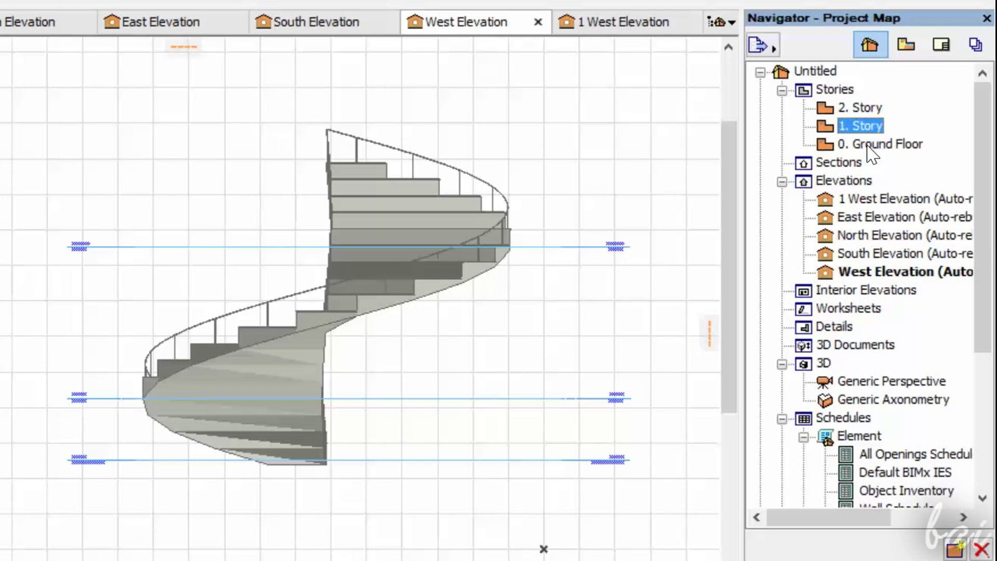
Select the Ground Floor in the Project Map and open the Story Settings
click(855, 160)
right_click(871, 154)
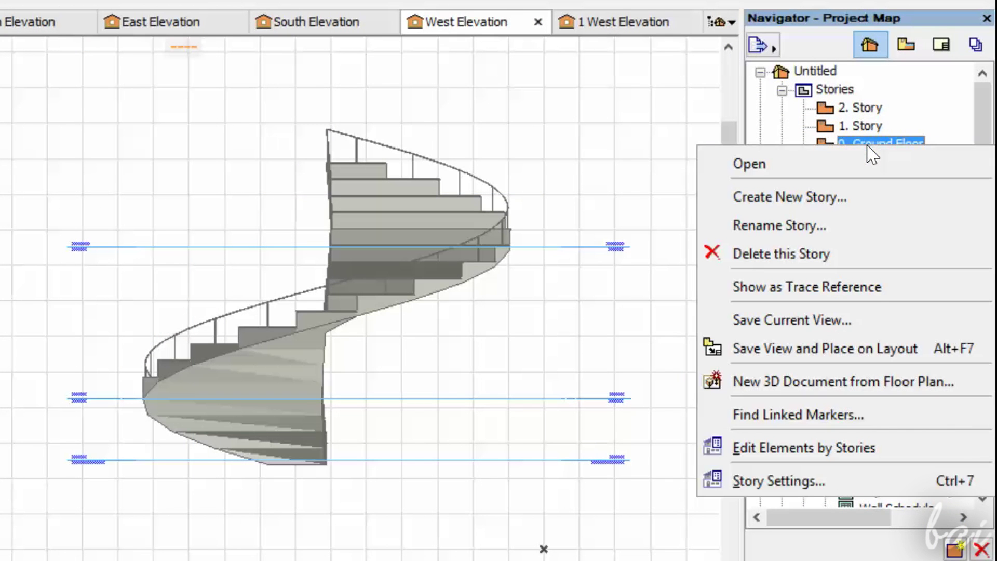
click(783, 477)
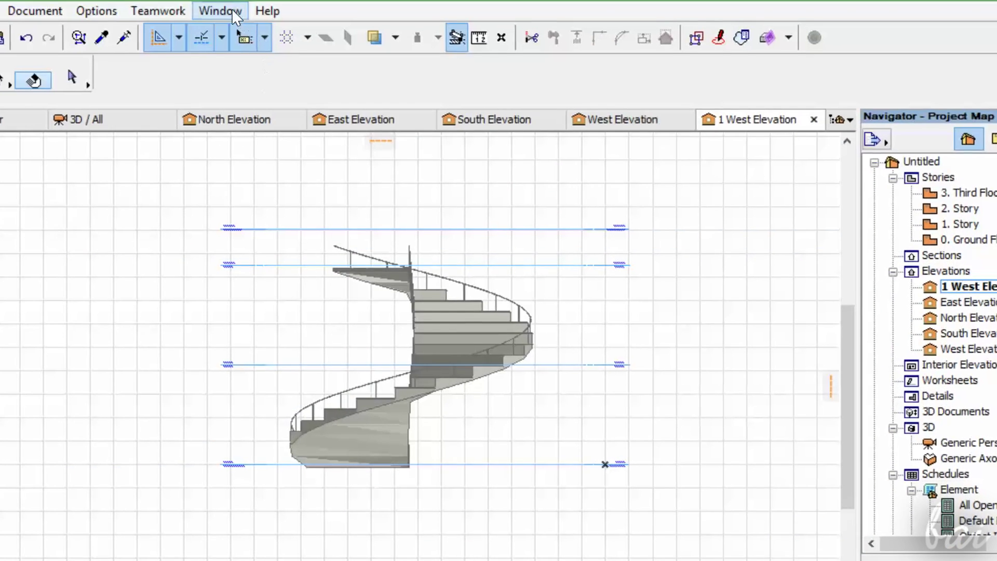
Switch to the 3D window and view the spiral stair closely by panning and orbiting around it
click(231, 9)
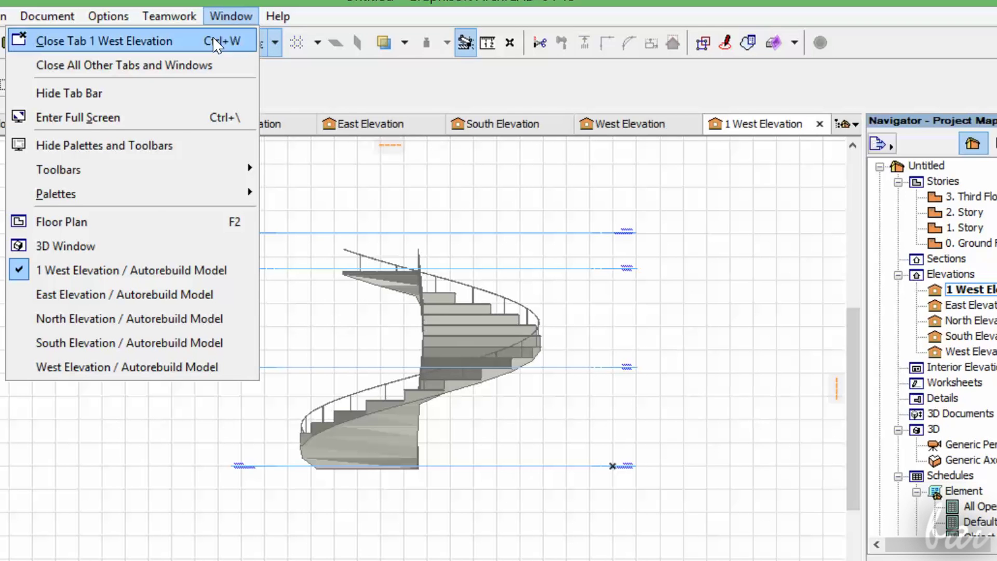
click(151, 248)
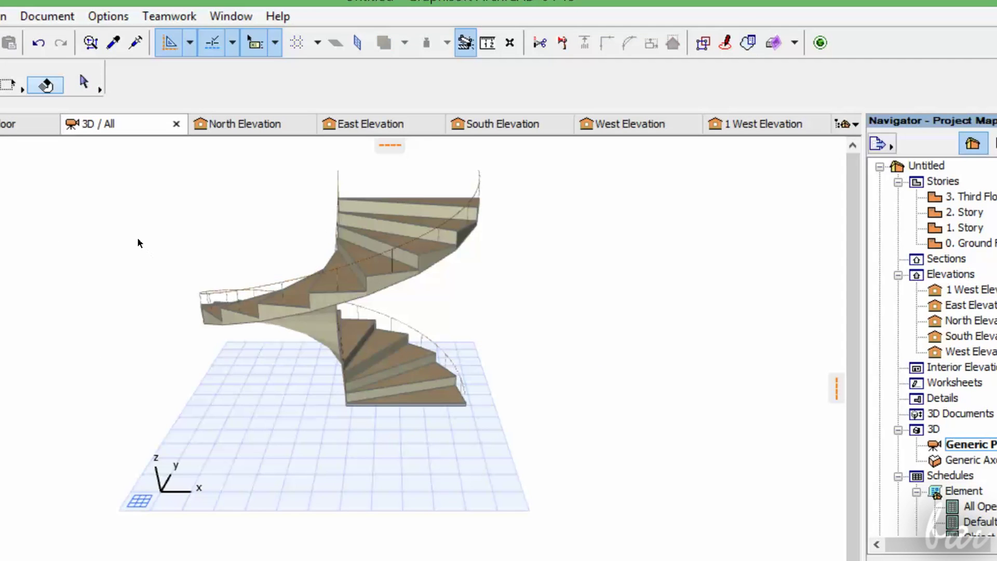
scroll(519, 206, up, 6)
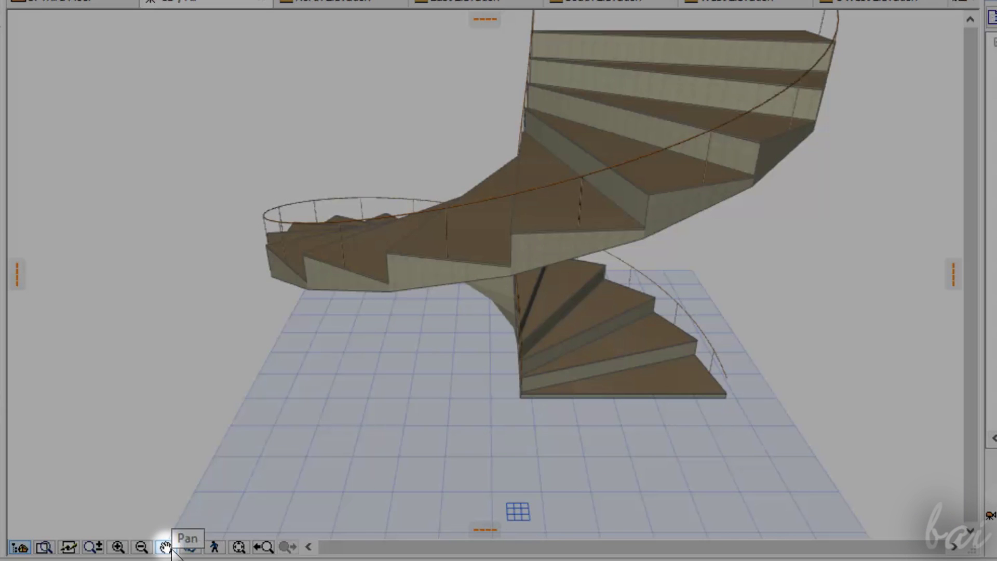
click(166, 547)
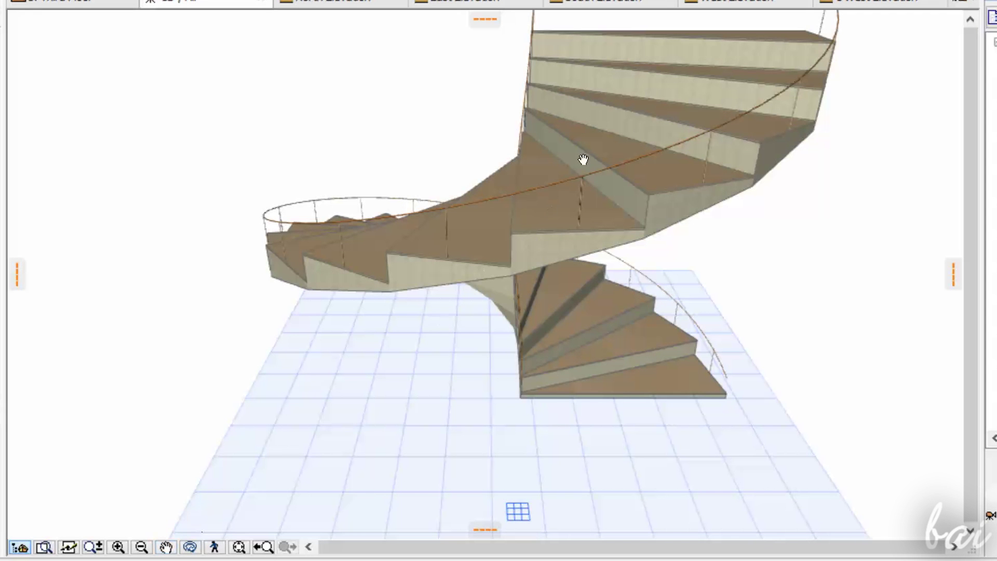
drag(583, 160, 485, 281)
scroll(715, 425, up, 5)
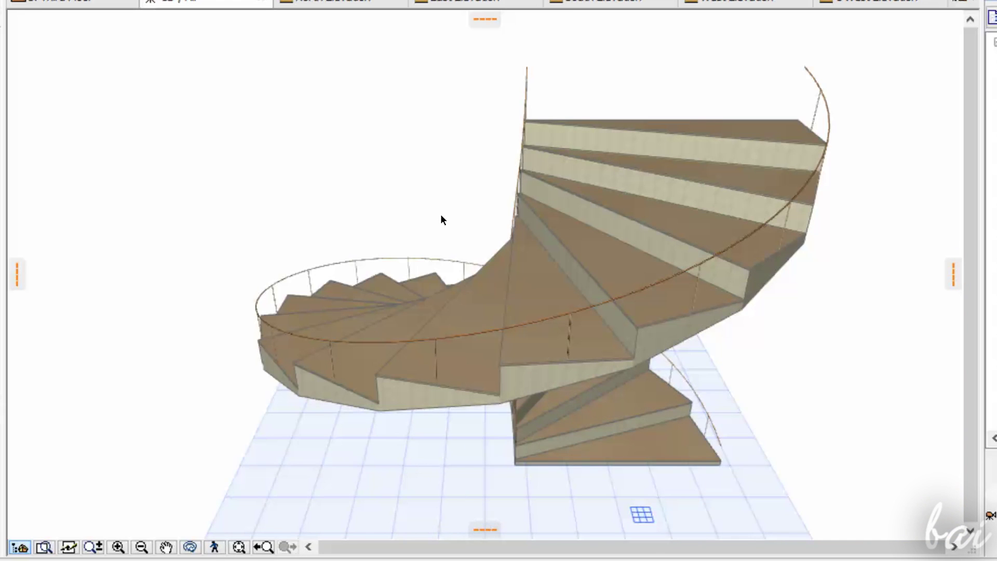
key(o)
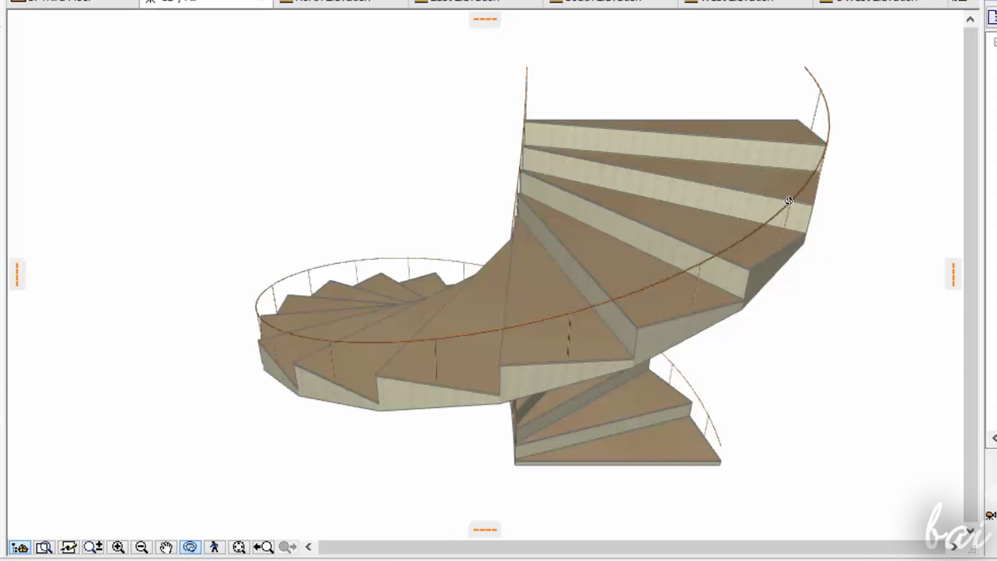
drag(789, 200, 532, 284)
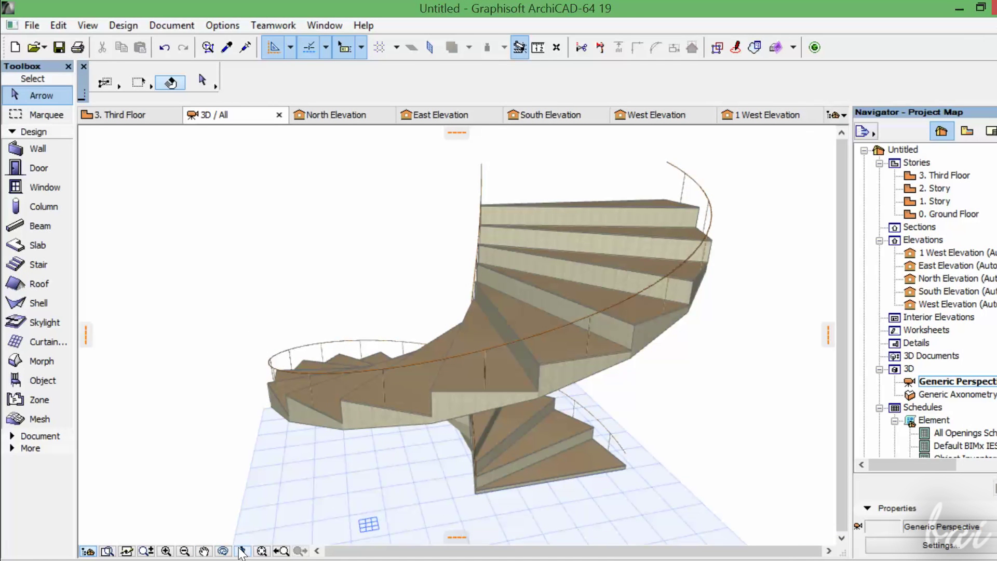
Start the 3D Explore mode and walk forward towards the spiral stair
click(242, 551)
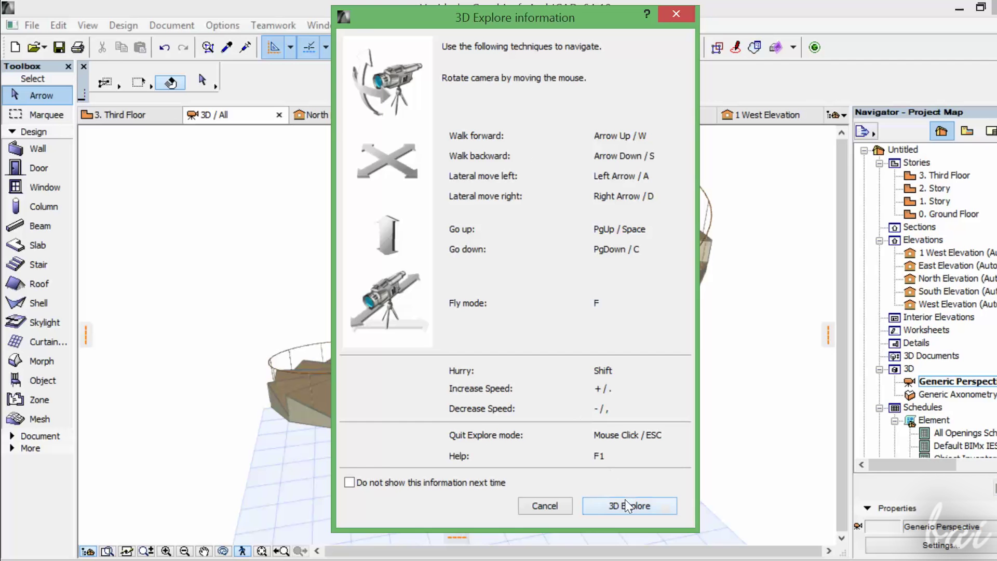
click(644, 505)
key(Up)
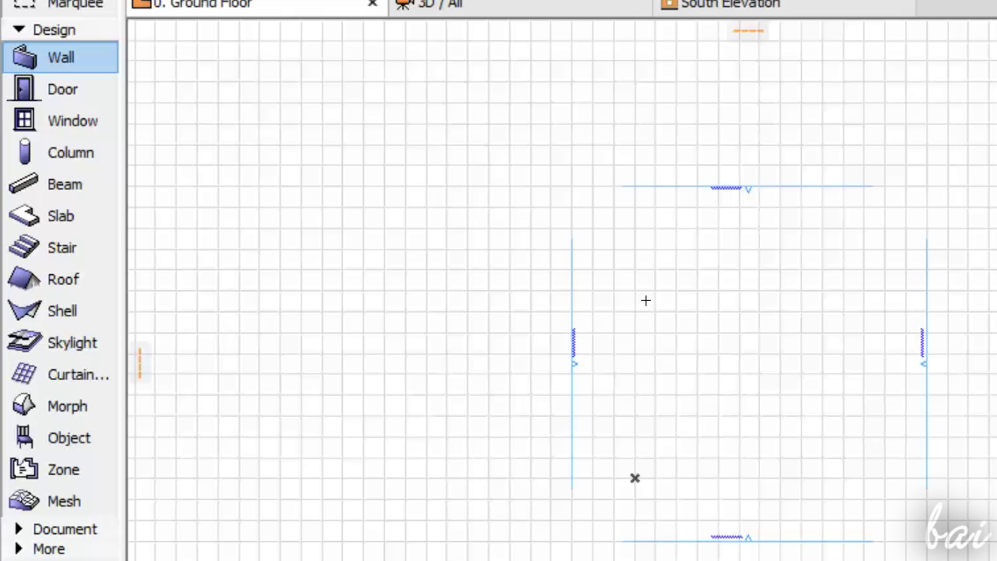
scroll(444, 277, up, 2)
scroll(723, 269, down, 2)
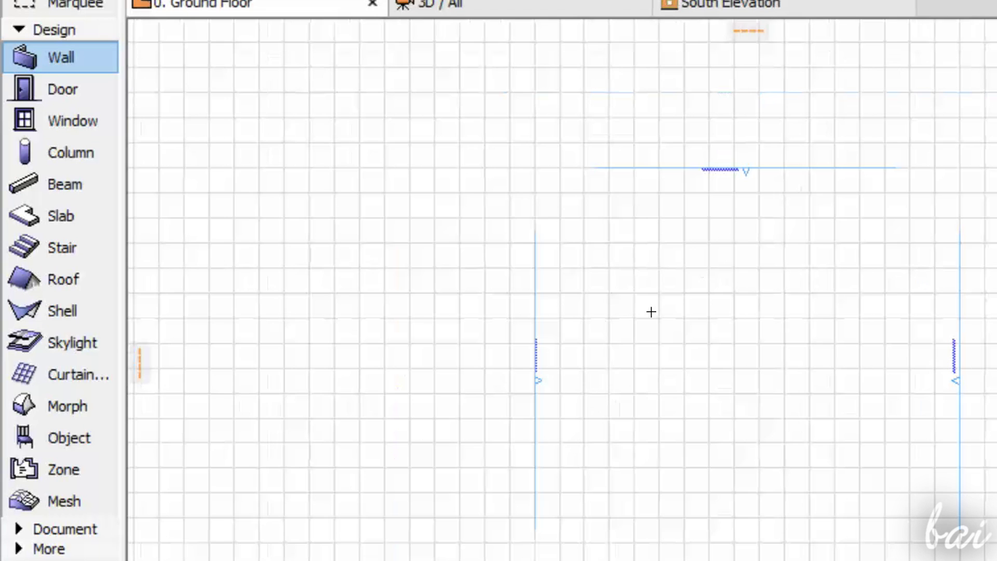
scroll(747, 254, up, 2)
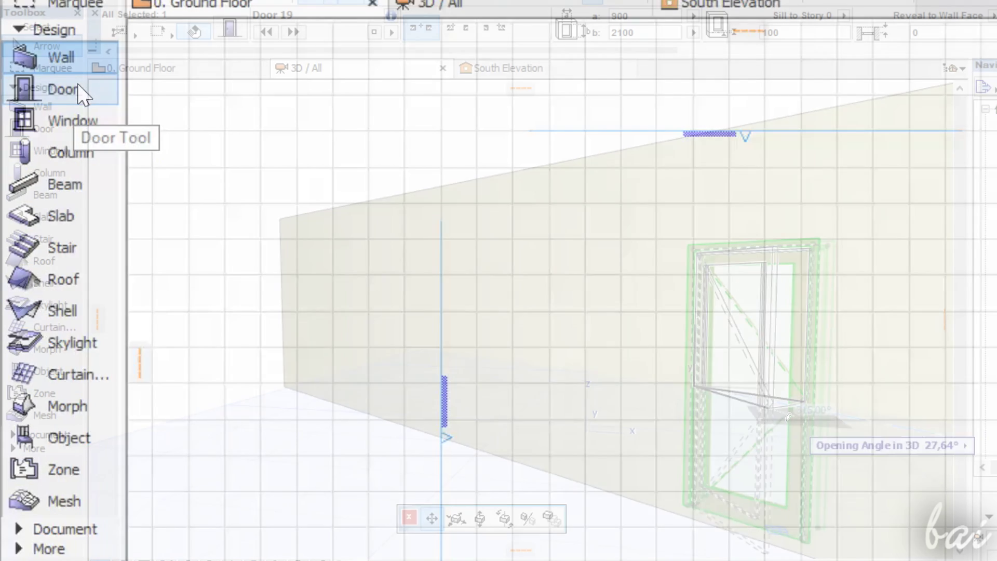
Adjust the door's 3D opening angle to about 27.64° and cut a square about 697 by 697 from the terrain's top surface
mouse_move(747, 432)
mouse_down()
mouse_move(764, 419)
mouse_move(753, 431)
mouse_up()
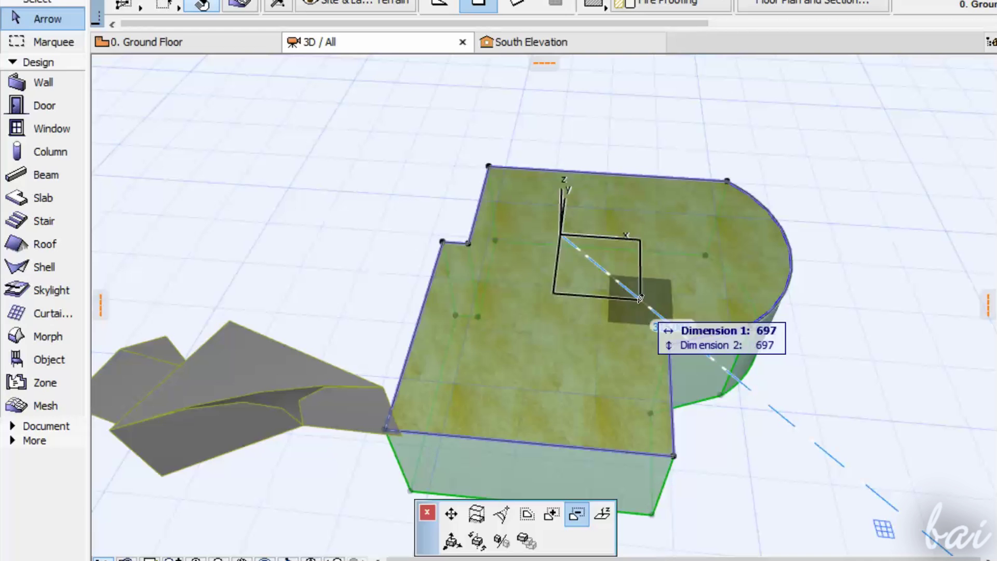
click(640, 301)
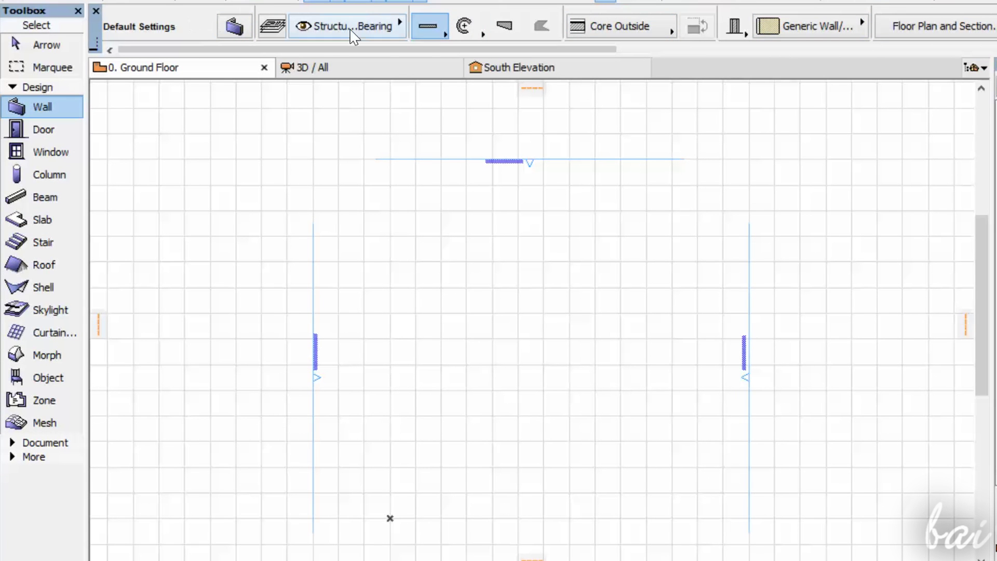
Draw a straight wall diagonally across the 3D editing plane with the Wall tool and examine it from its near end
click(228, 34)
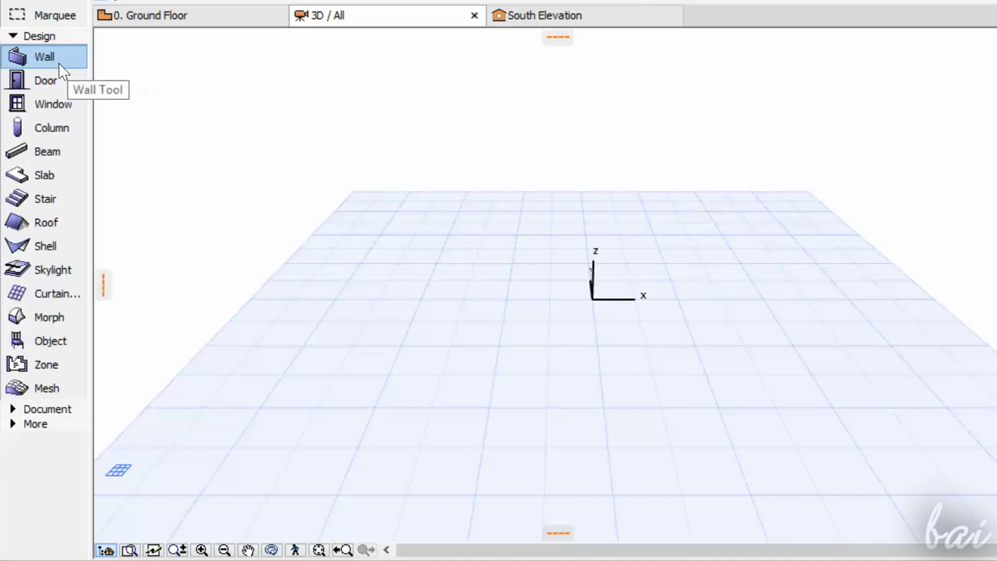
click(365, 264)
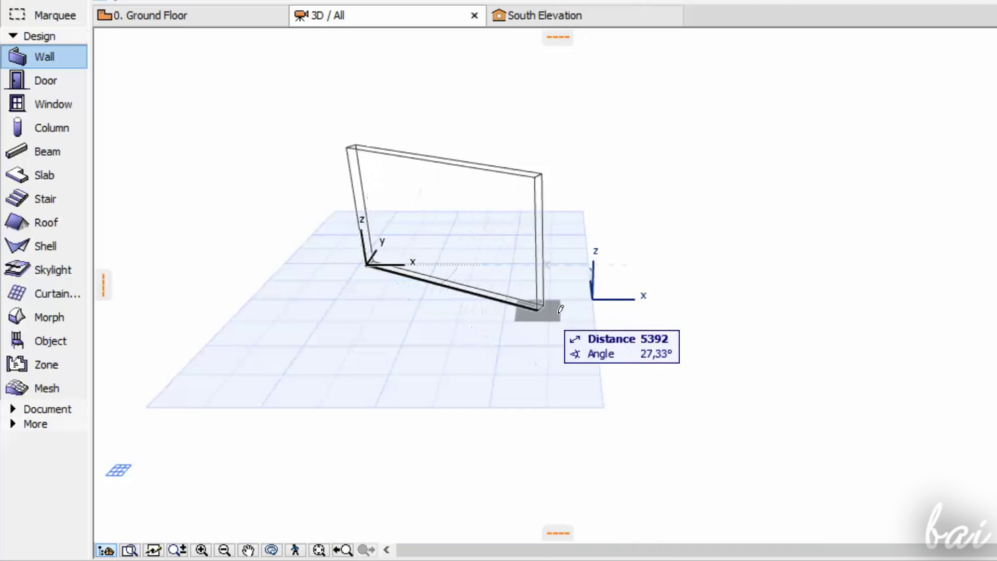
click(766, 416)
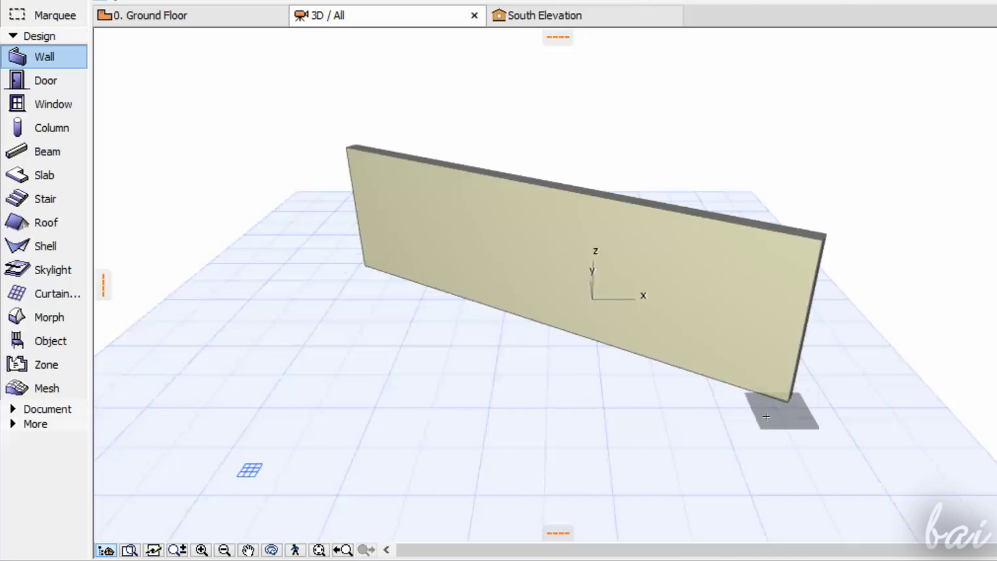
scroll(650, 483, up, 5)
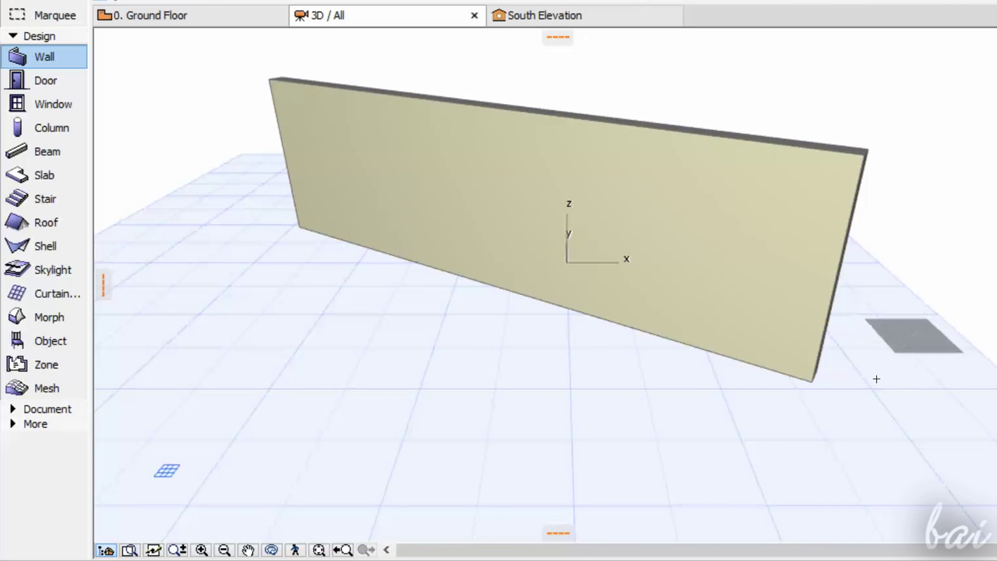
scroll(877, 379, up, 4)
shift+middle_drag(835, 360, 706, 306)
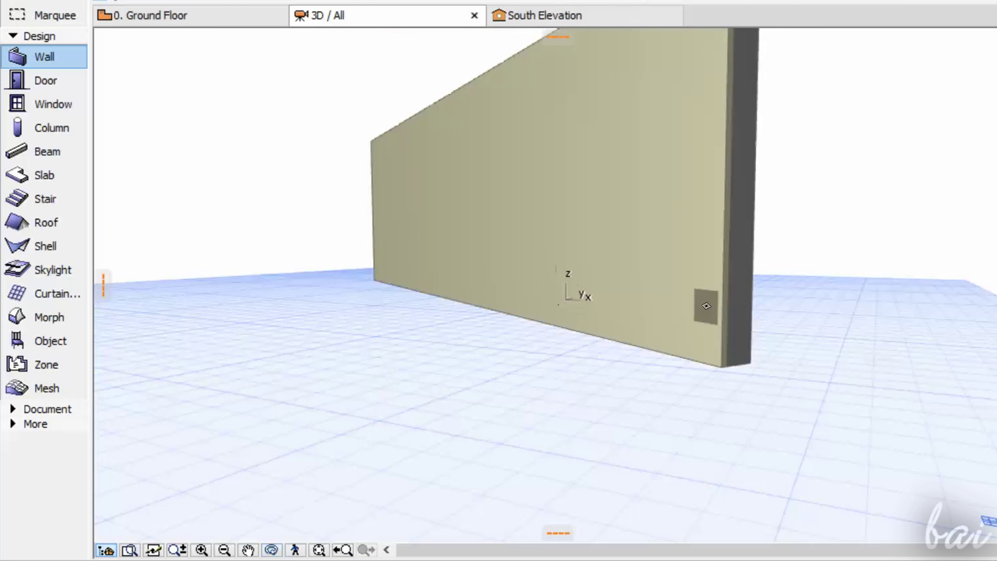
scroll(709, 380, down, 3)
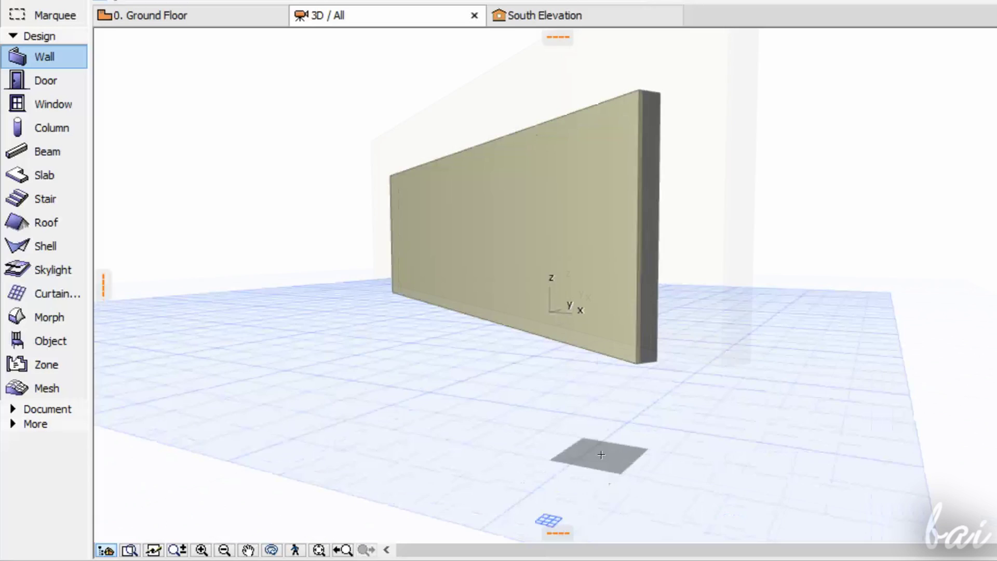
Snap the 3D editing plane to the 1st story
click(558, 514)
mouse_move(580, 523)
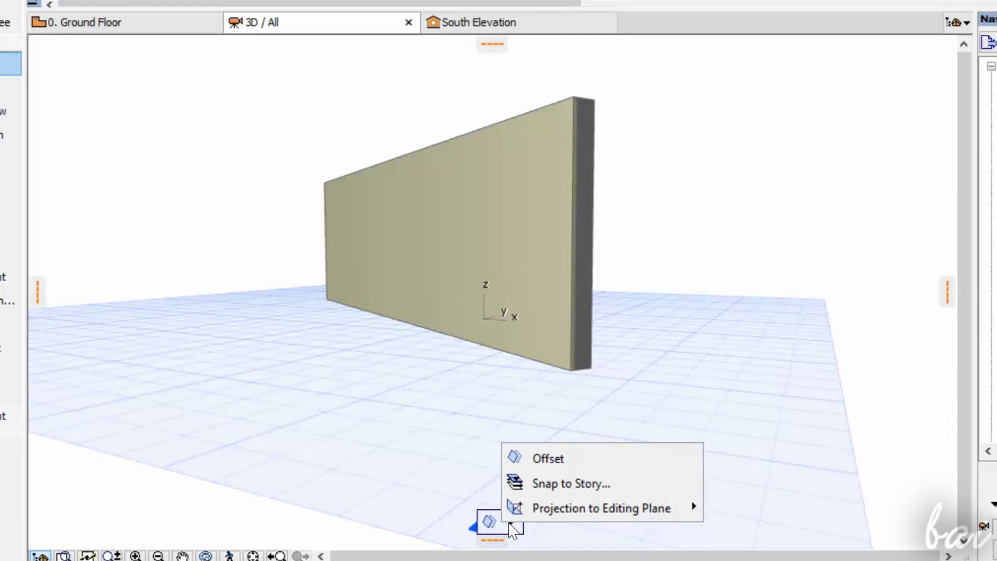
click(557, 484)
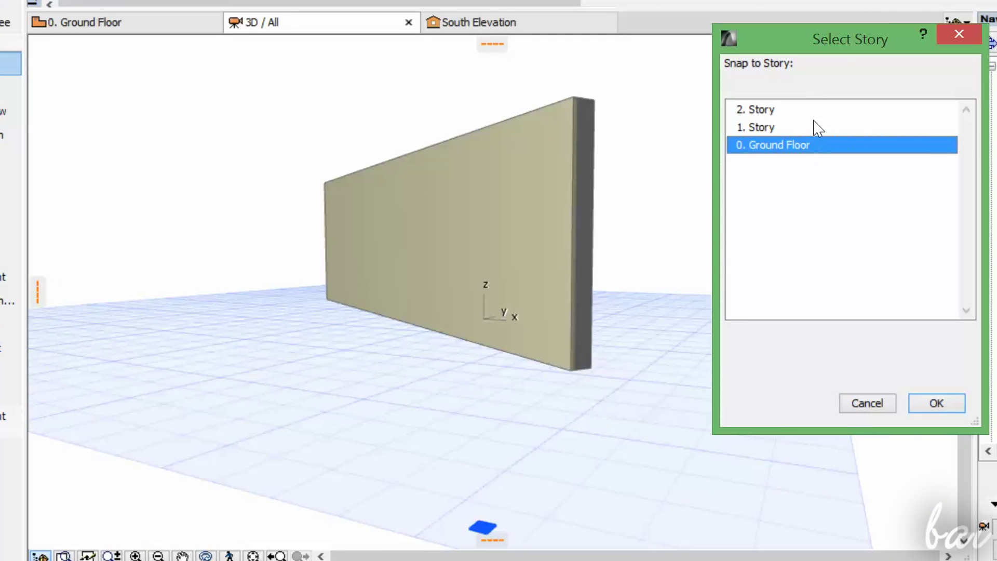
click(815, 128)
click(936, 404)
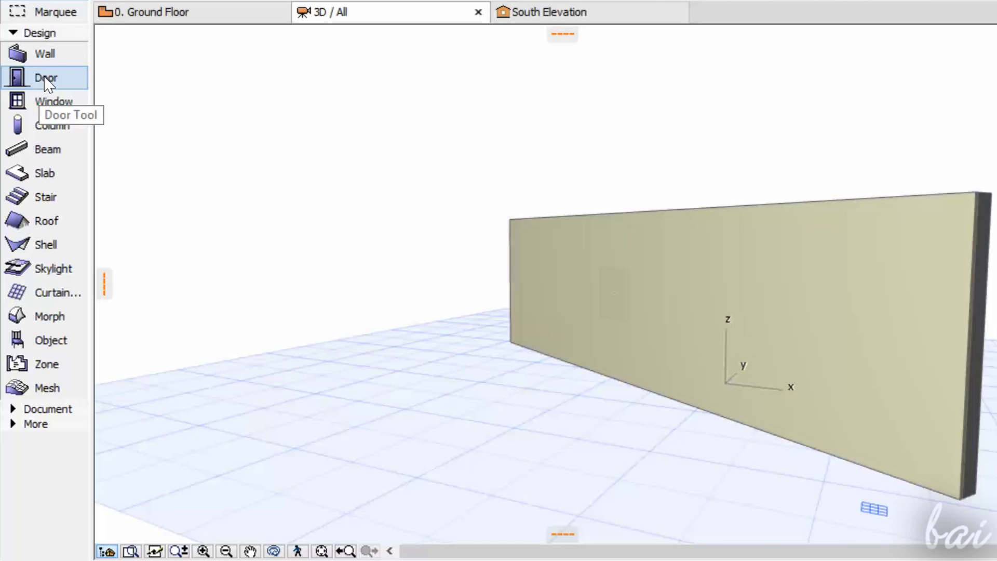
Insert a 900 by 2100 door at the base of the wall, close to its nearer end
click(46, 79)
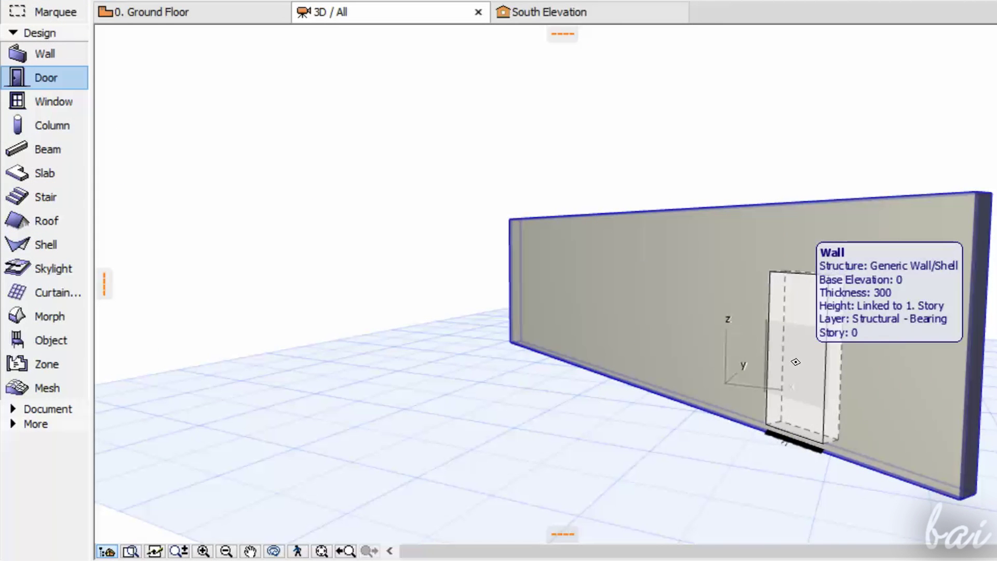
click(796, 362)
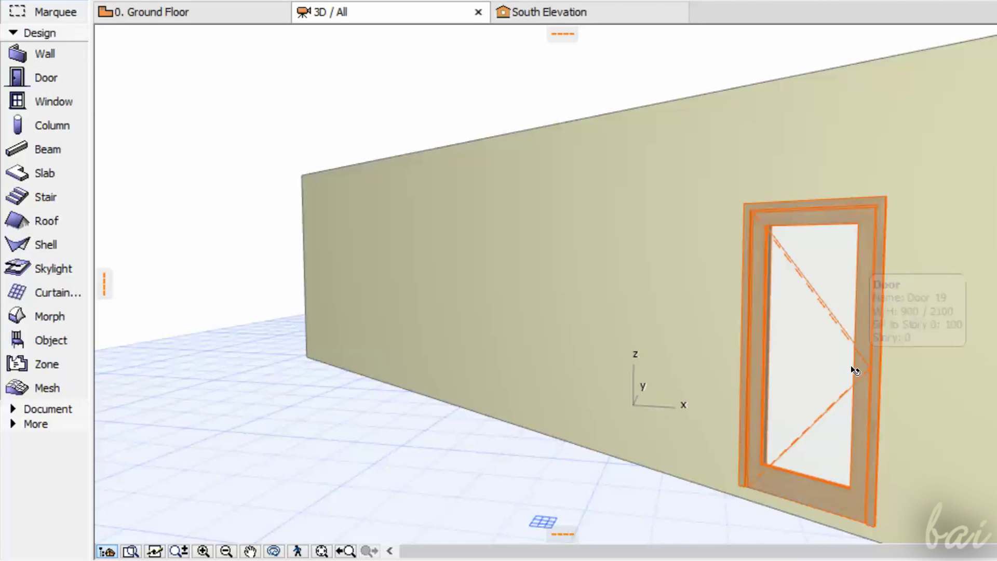
Try a width of 1500 and a sill height of 450 on the wall's door, undoing each change
click(867, 352)
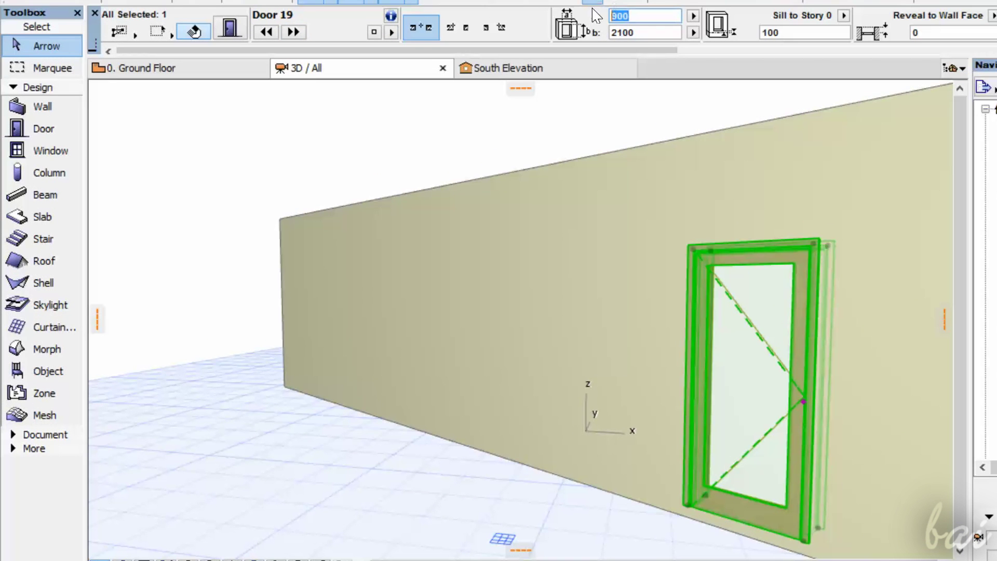
key(Return)
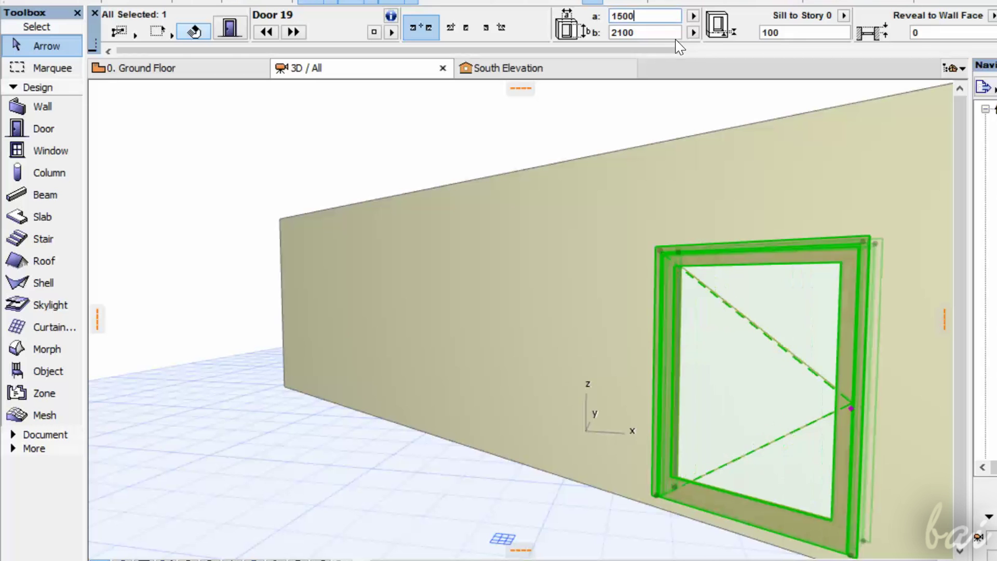
key(ctrl+z)
click(758, 32)
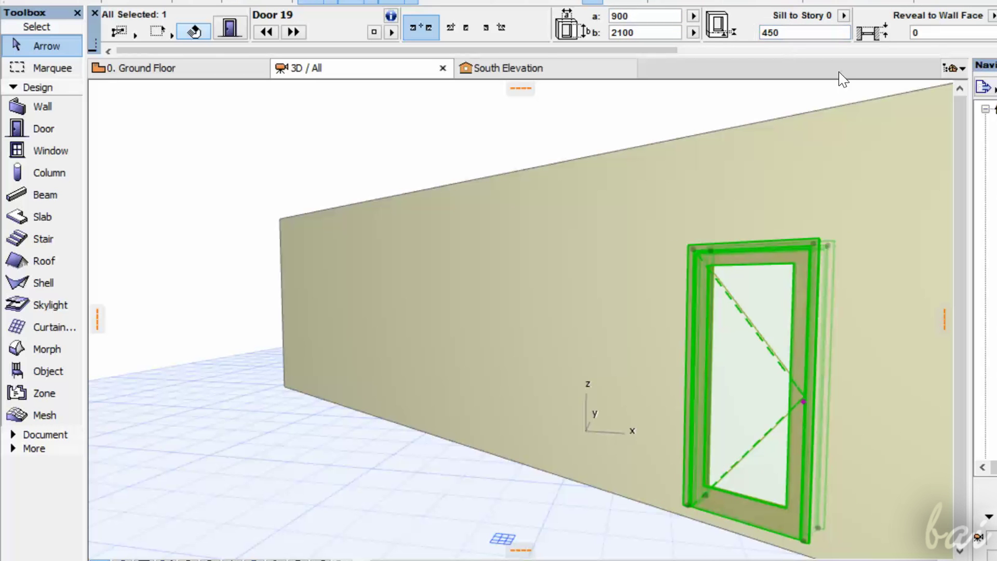
key(Return)
key(ctrl+z)
Swing the door leaf open outward by changing its opening angle in 3D
click(805, 403)
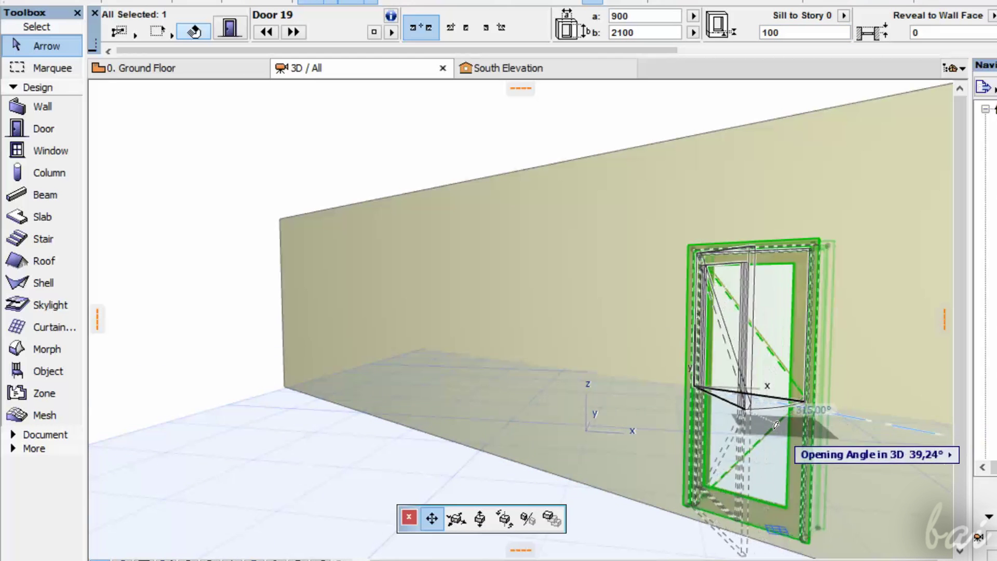
click(753, 441)
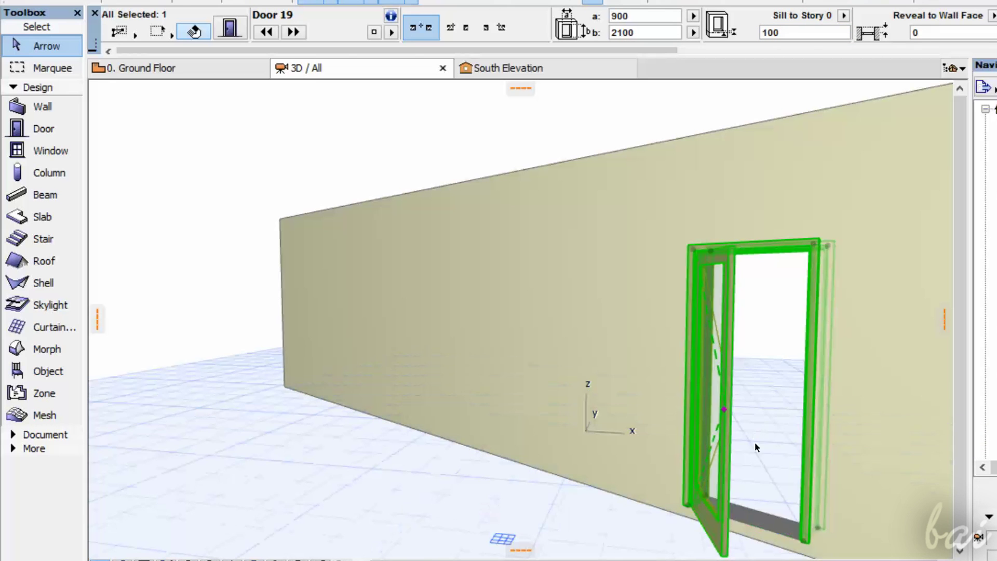
Insert a 900 by 1500 window with a sill height of 1000 in the wall, between the door and the wall's far end
click(51, 151)
key(Escape)
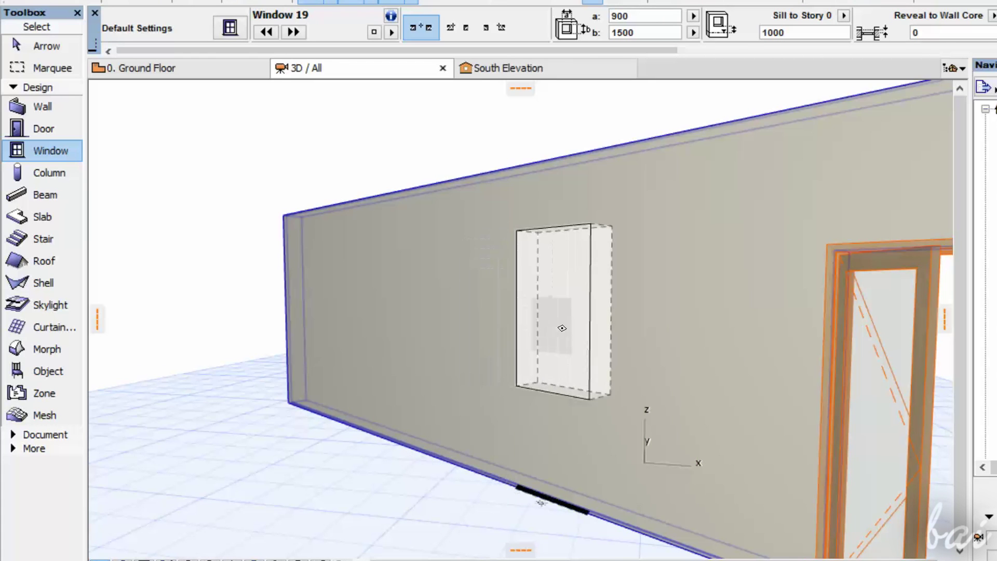
click(566, 329)
scroll(489, 415, down, 3)
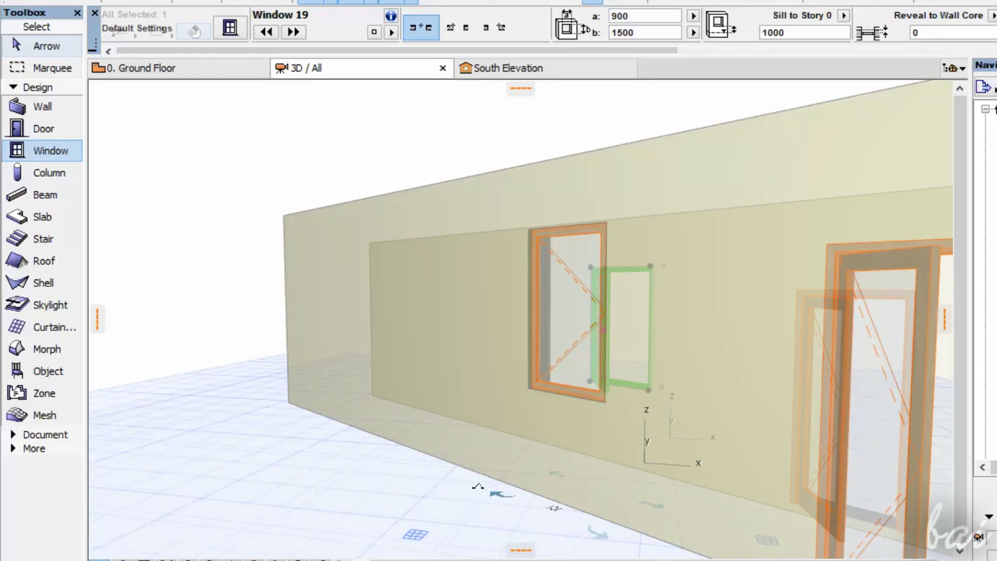
Place a column on the ground-floor plane, a short distance in front of the wall's far end
click(52, 174)
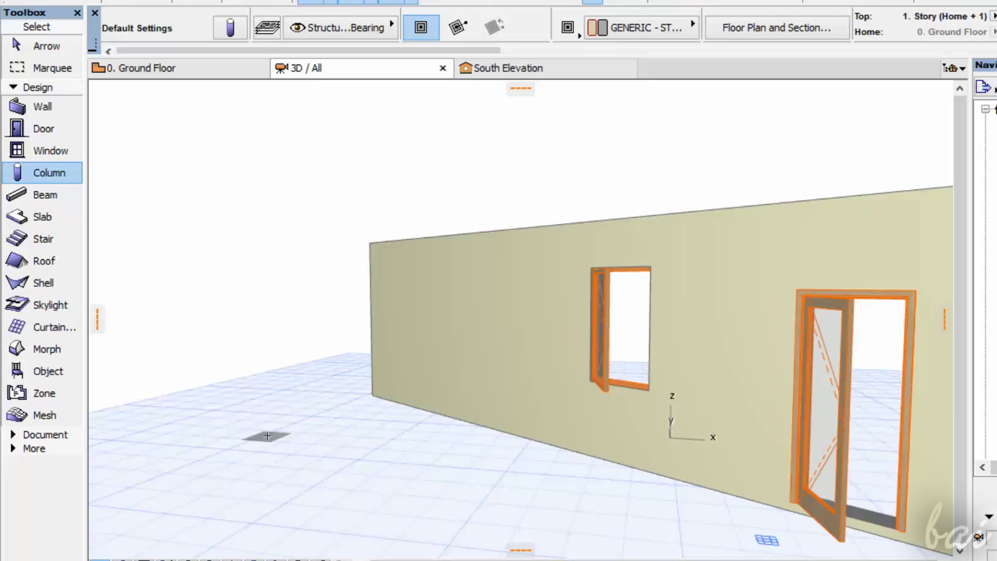
click(275, 445)
click(46, 45)
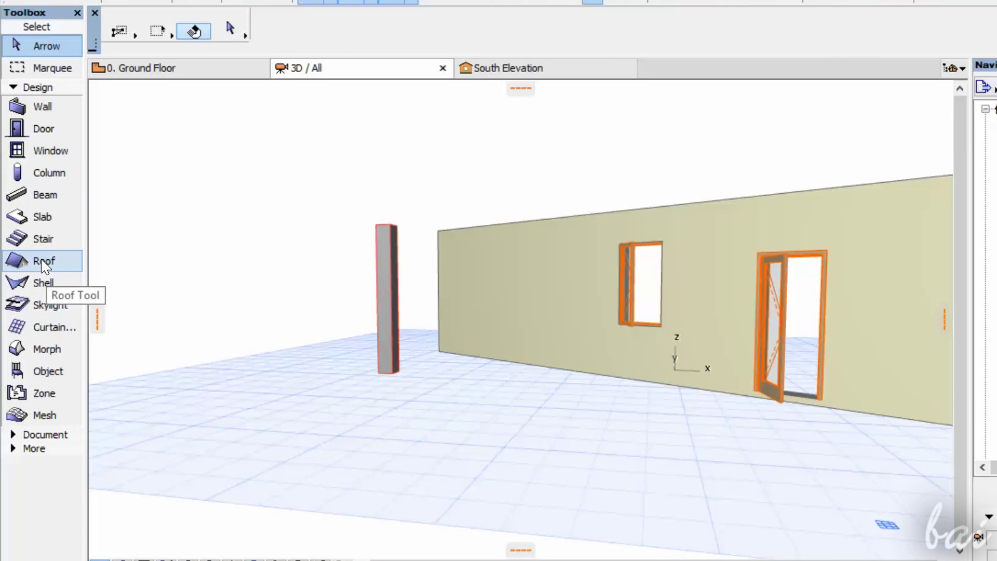
Draw a hipped roof on a rectangle about 3420 by 2145 on the ground plane in front of the column and wall
click(44, 262)
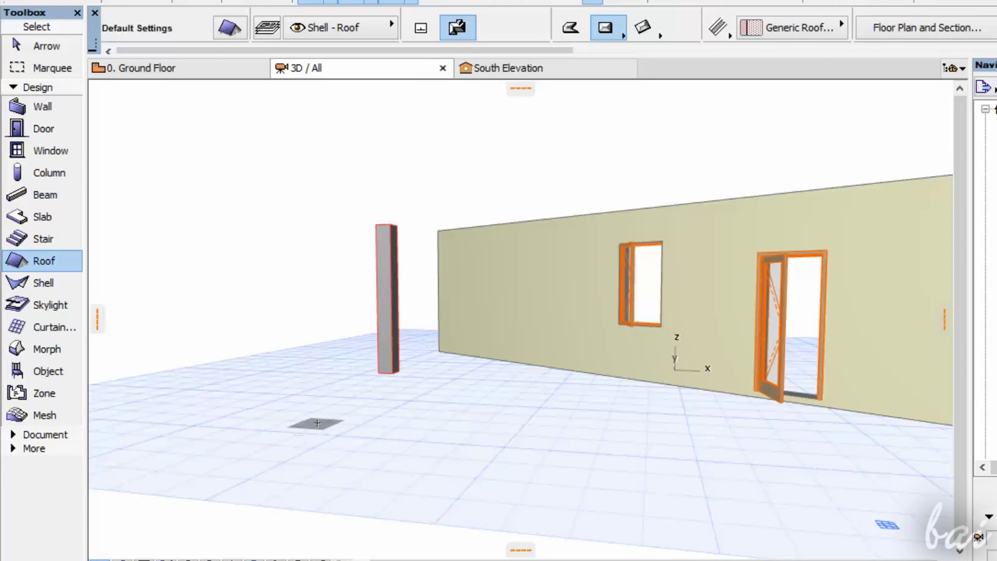
click(318, 423)
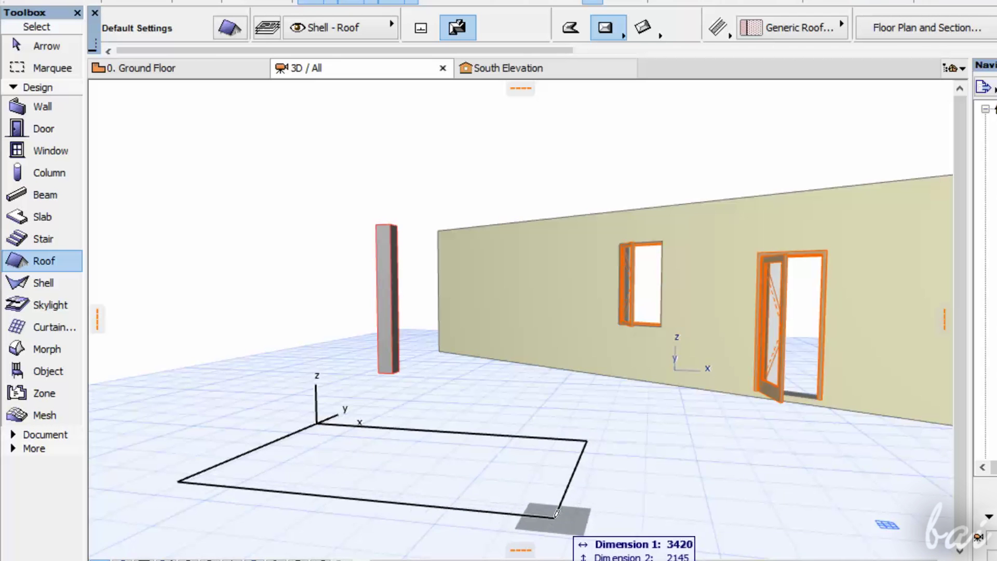
click(556, 514)
scroll(512, 512, down, 3)
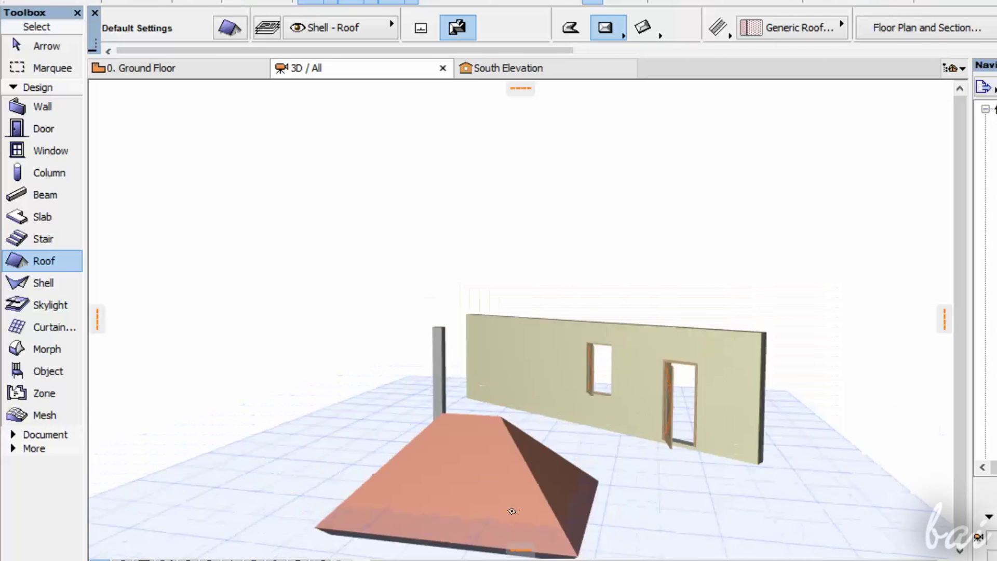
scroll(512, 512, down, 2)
Place a U-shape stair on the ground plane beside the roof, near the door end of the wall
click(68, 242)
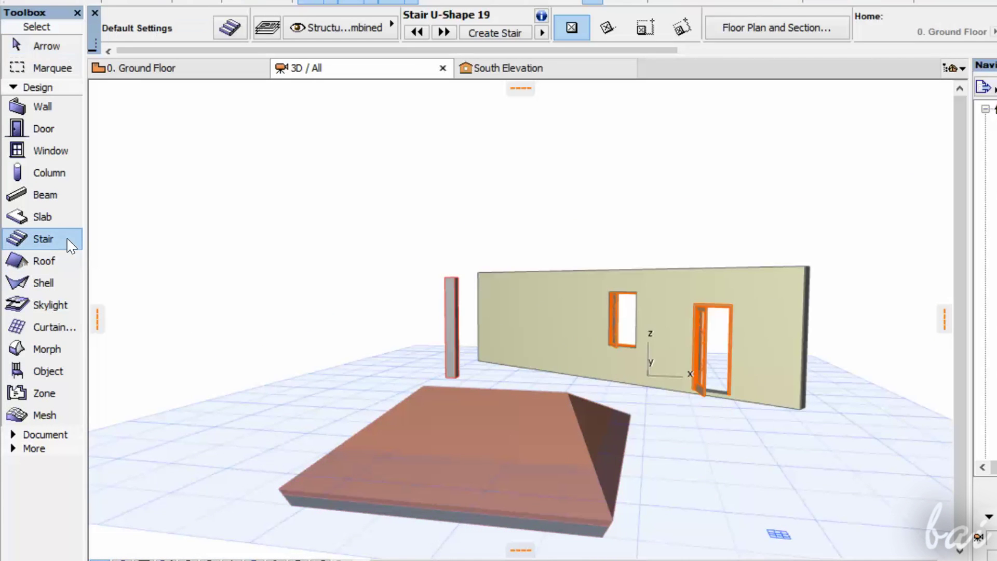
click(710, 489)
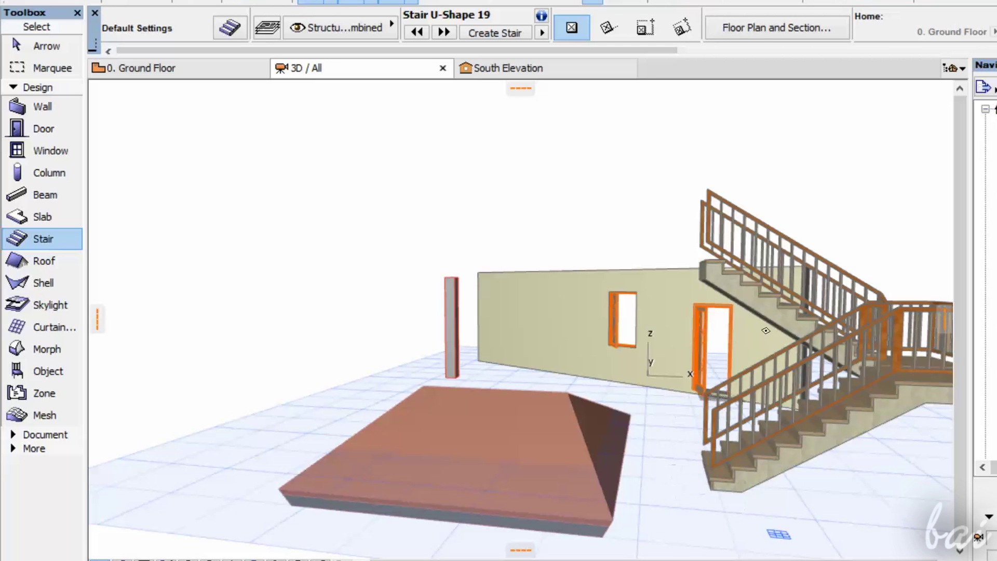
shift+middle_drag(779, 268, 939, 275)
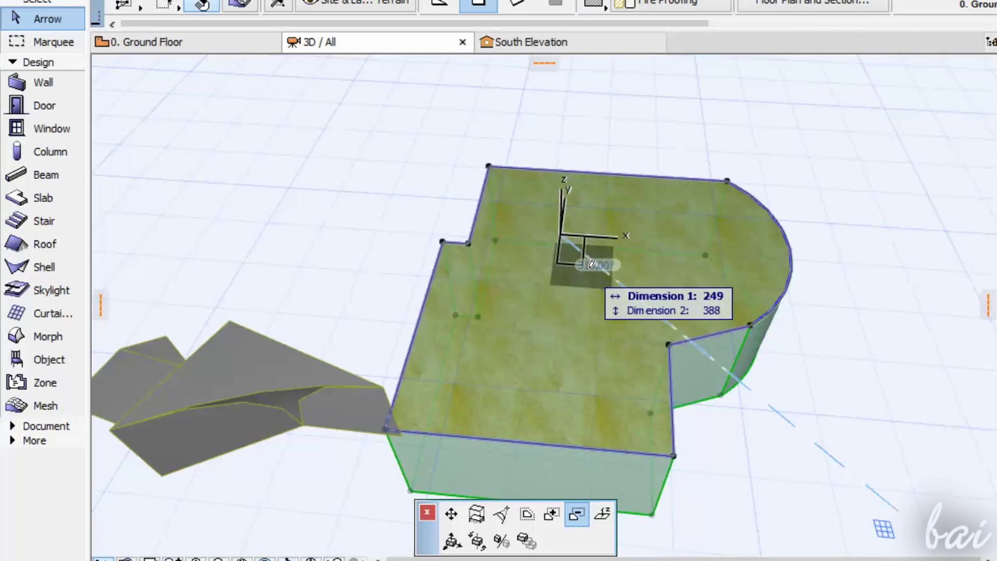
Cut a rectangular hole in the top surface of the terrain mesh
click(640, 298)
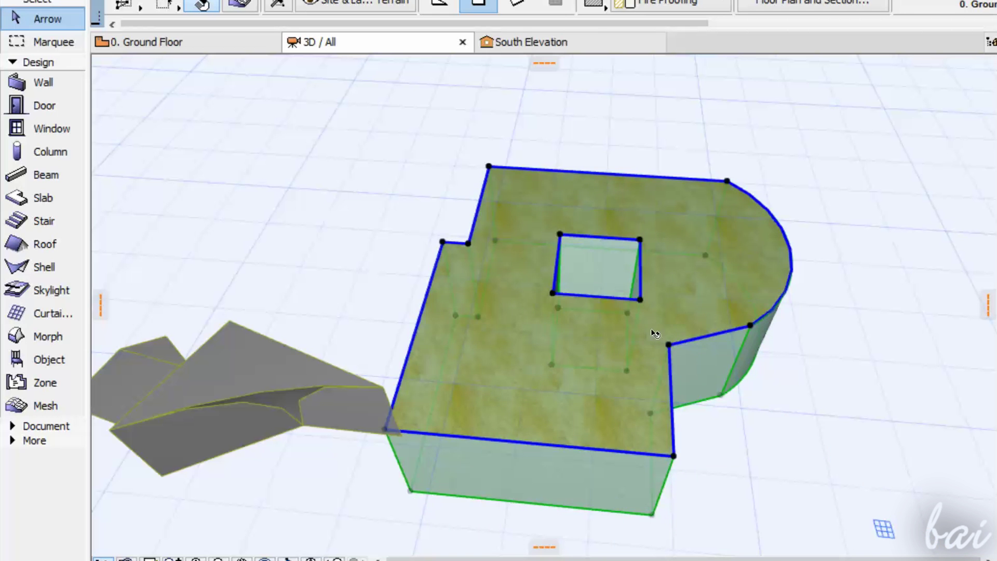
click(798, 384)
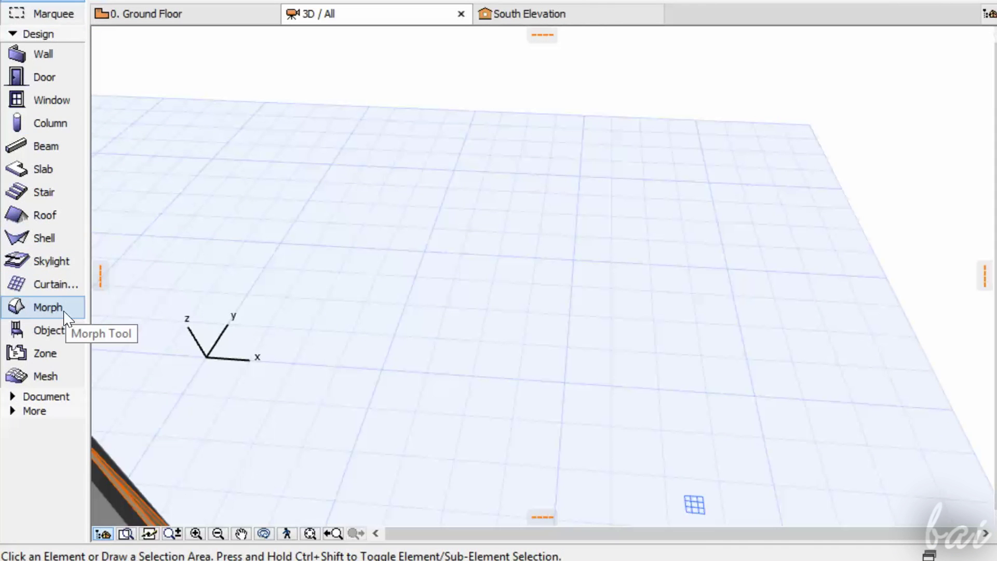
Draw a flat four-sided Morph face on the empty ground plane in the 3D window
click(48, 307)
click(202, 253)
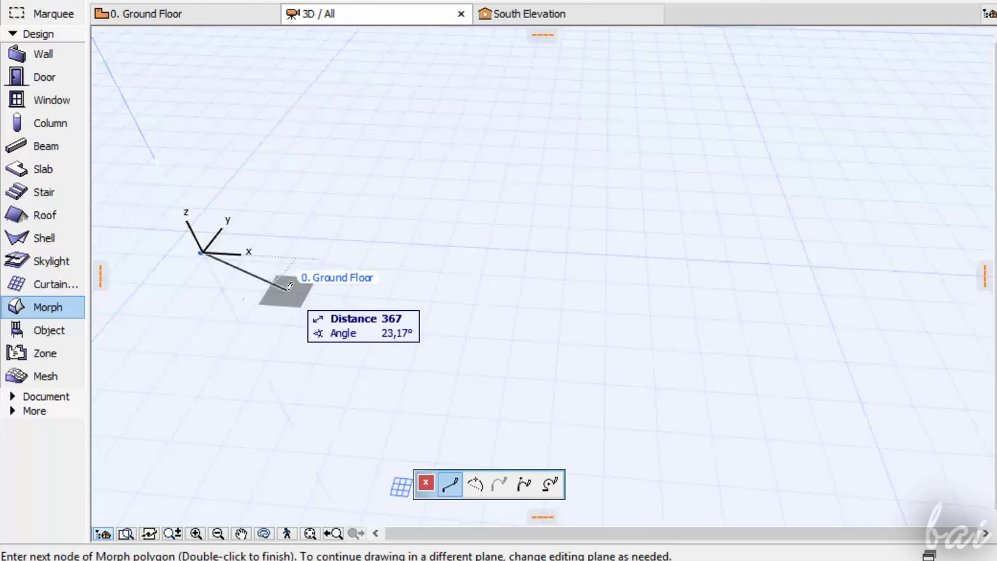
click(378, 280)
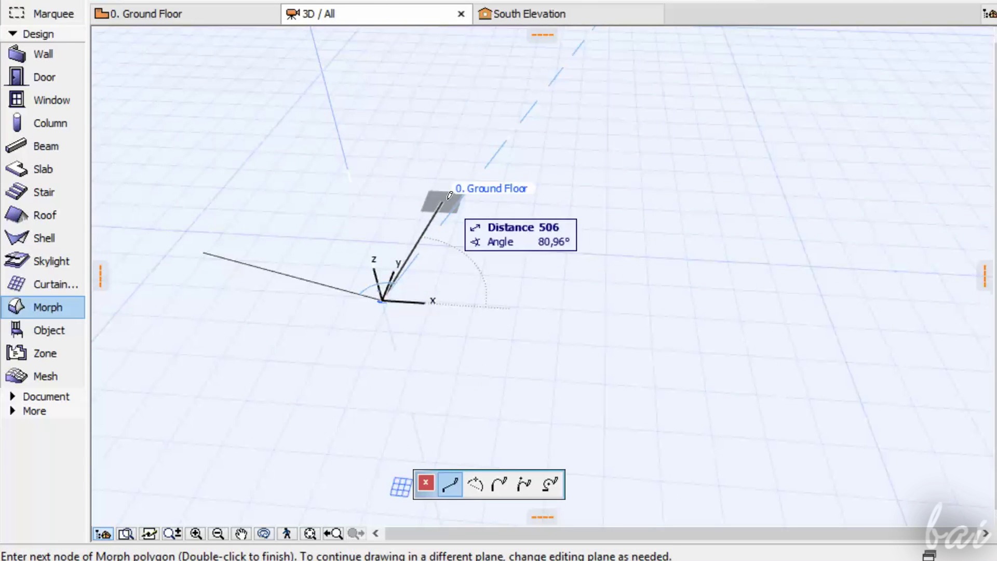
click(438, 198)
click(297, 163)
click(201, 249)
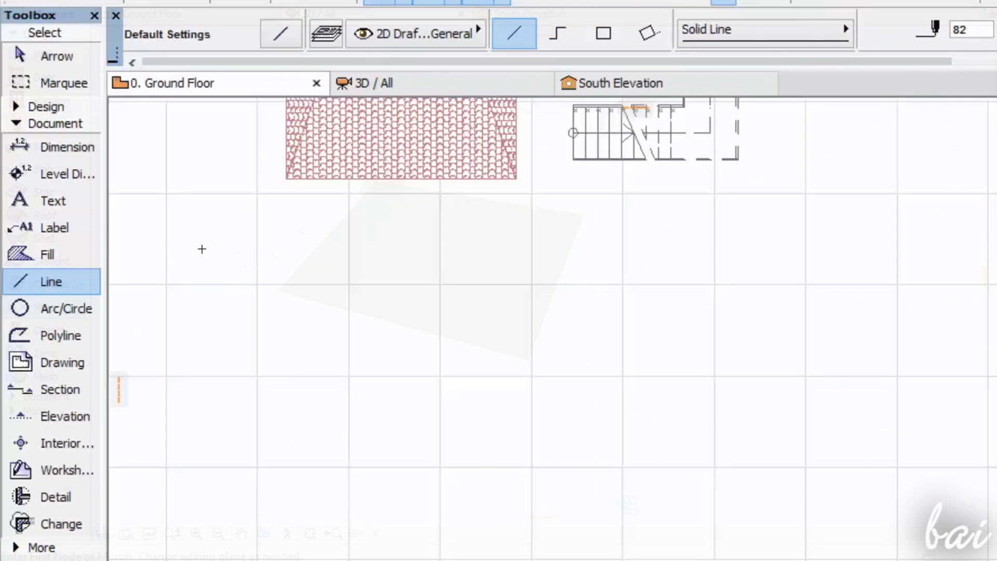
Draw a diagonal line about 4556 long and a closed rectangular polyline beside it, below the roof on the ground floor plan
click(200, 247)
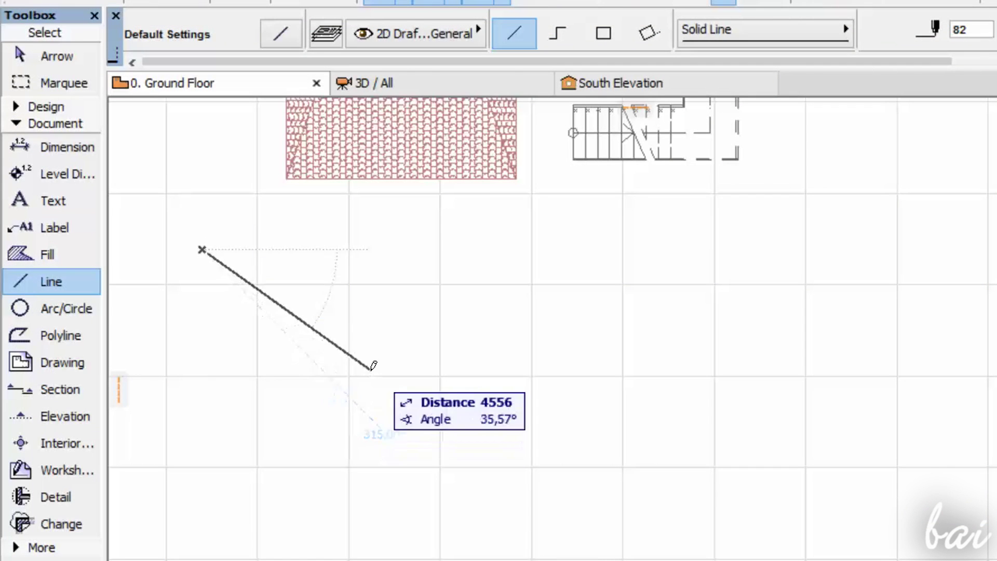
click(370, 371)
click(57, 335)
click(435, 246)
click(434, 367)
click(547, 367)
click(548, 246)
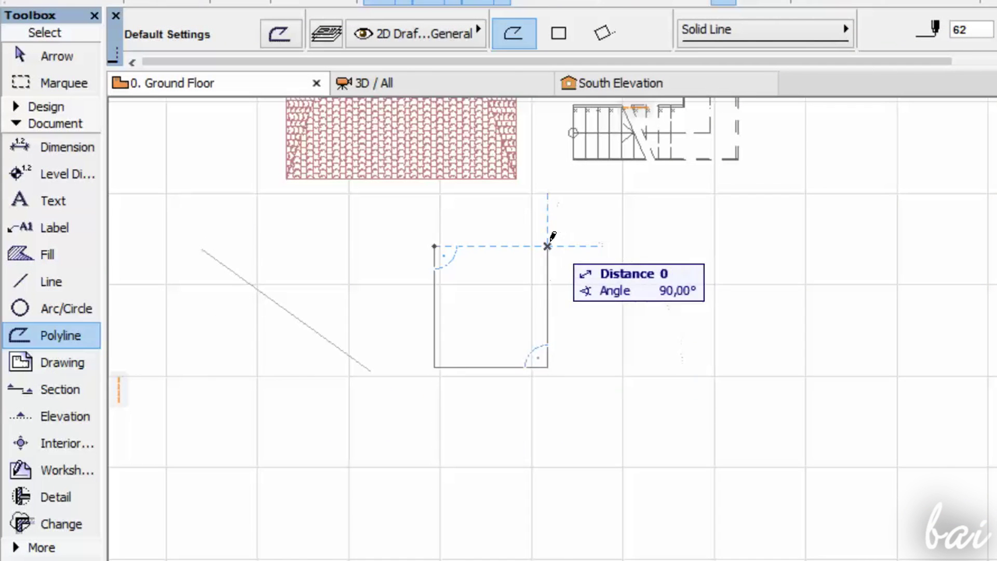
click(434, 246)
In the 3D window, draw a vertical triangular Morph face rising from the back edge of the flat four-sided face
key(F3)
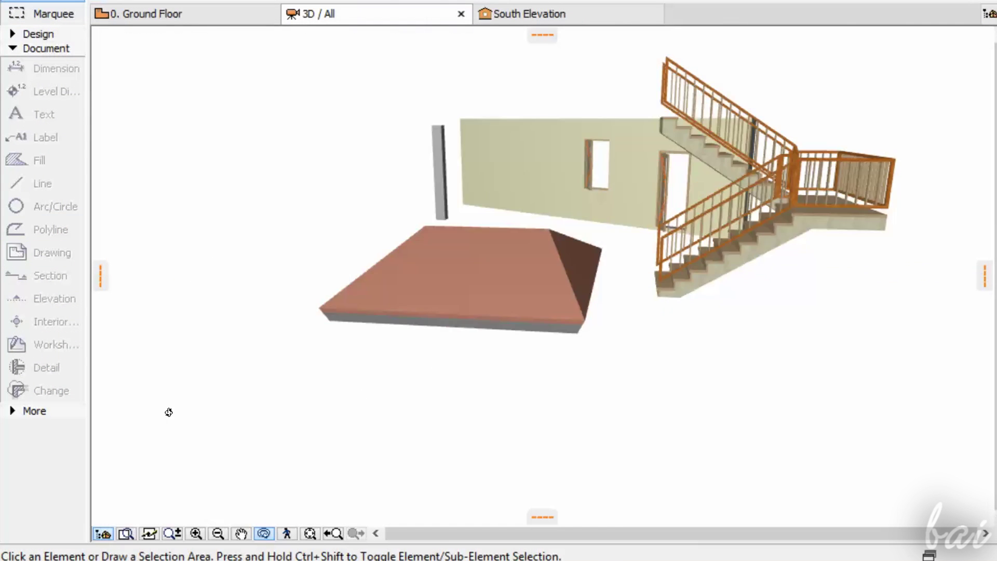
mouse_move(167, 410)
mouse_down()
mouse_move(176, 467)
mouse_move(219, 428)
mouse_move(206, 445)
mouse_up()
scroll(219, 428, down, 3)
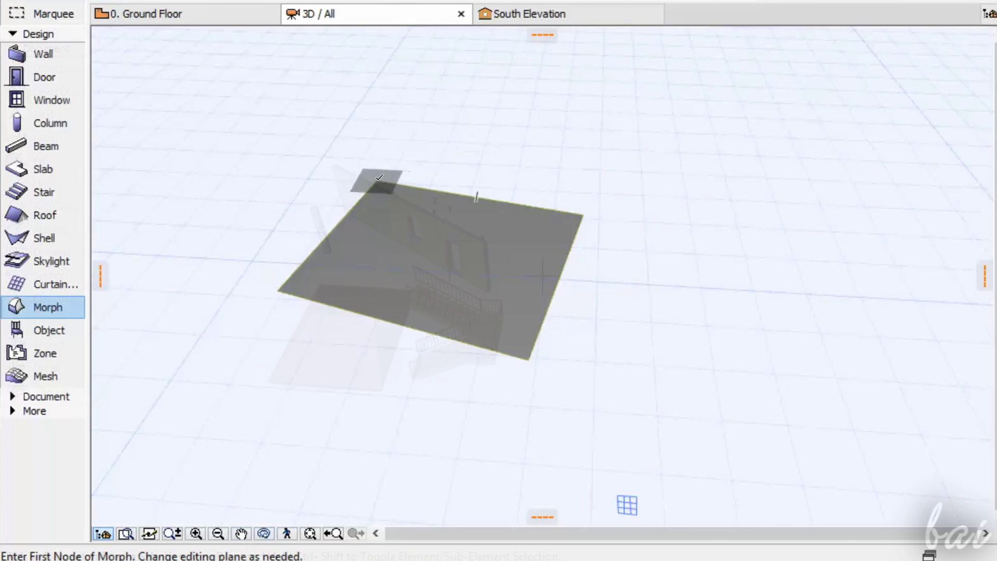
click(375, 182)
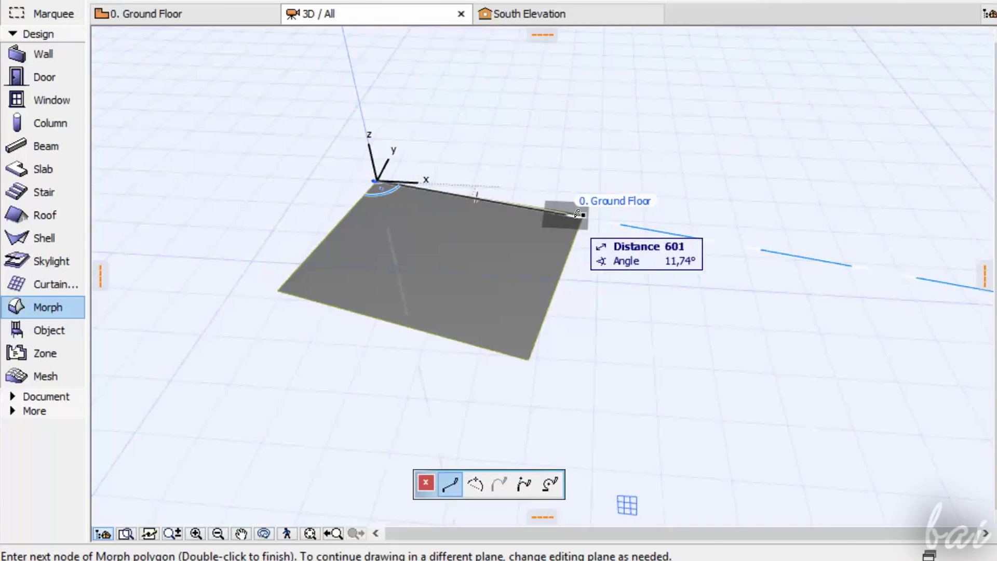
click(584, 213)
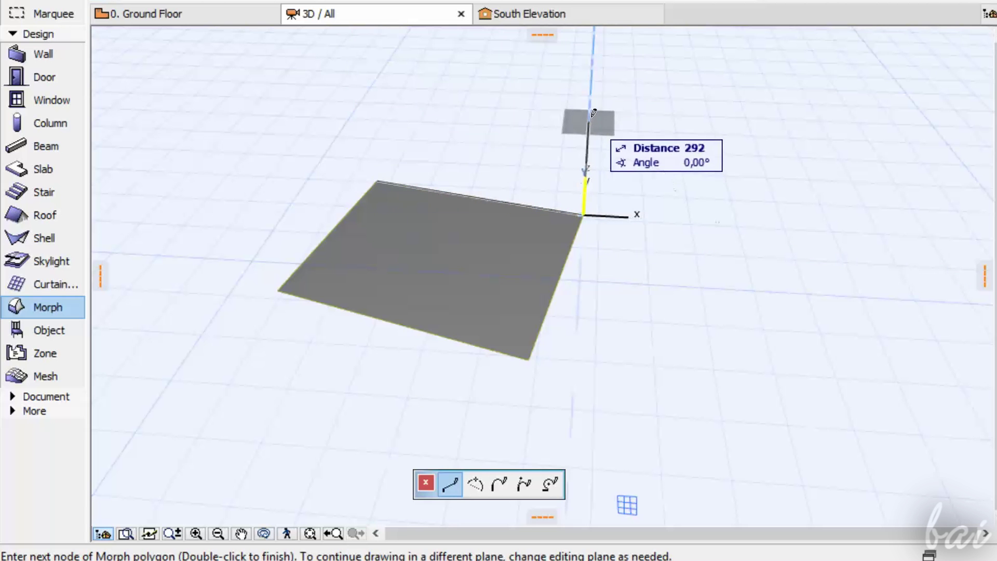
click(591, 81)
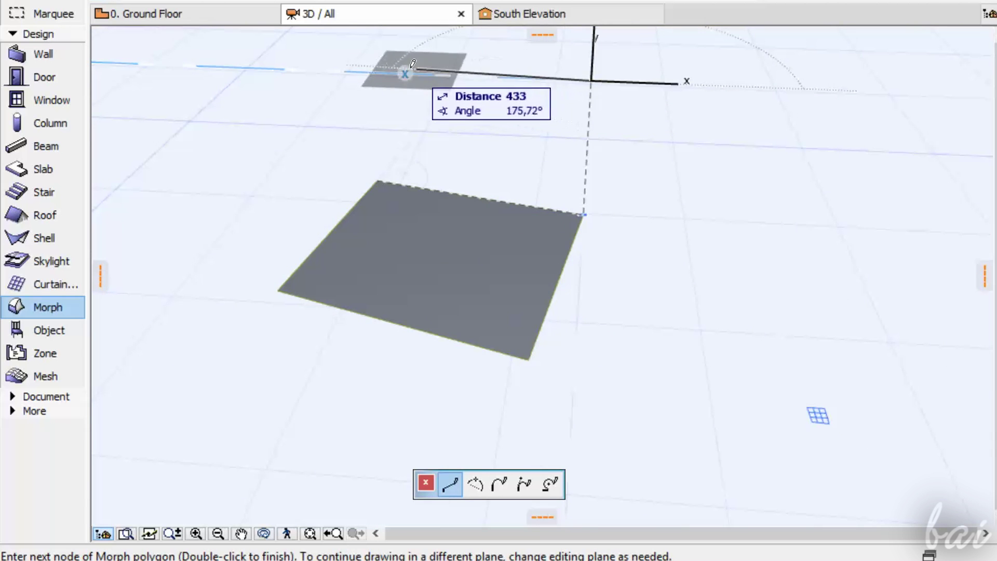
click(382, 173)
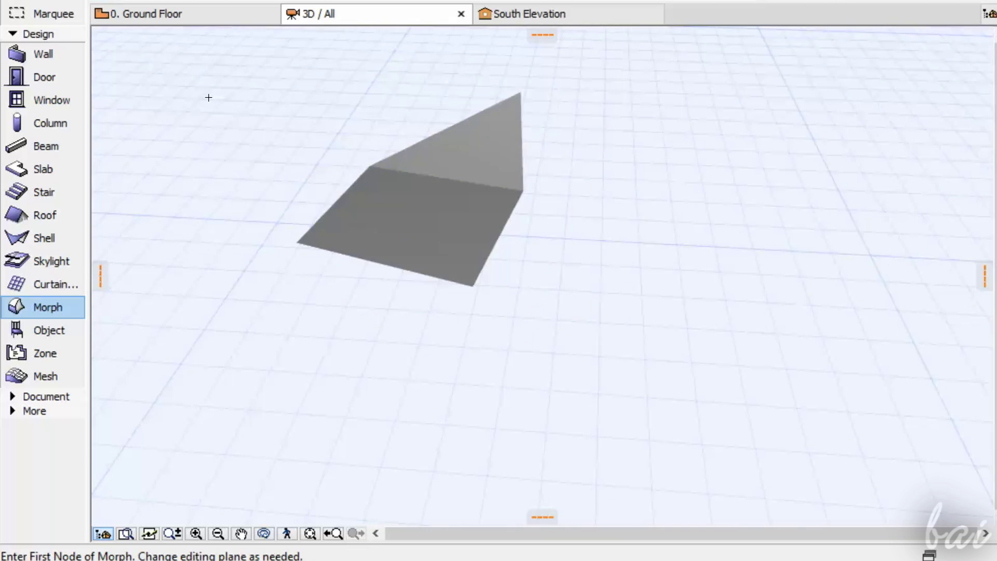
Draw an open two-segment Morph path beside the folded faces and start a Morph polygon on the floor plan
scroll(207, 96, up, 3)
click(328, 322)
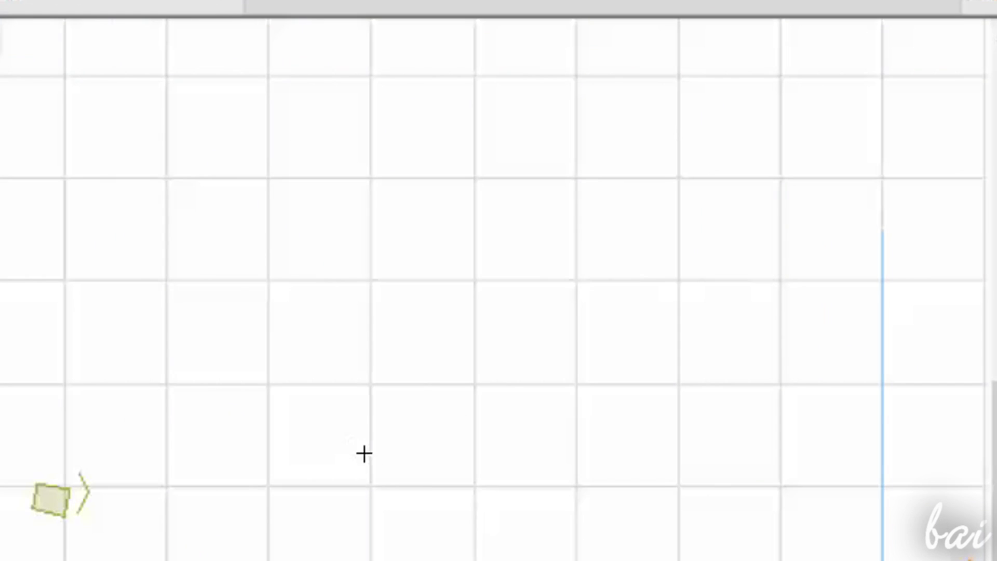
click(381, 447)
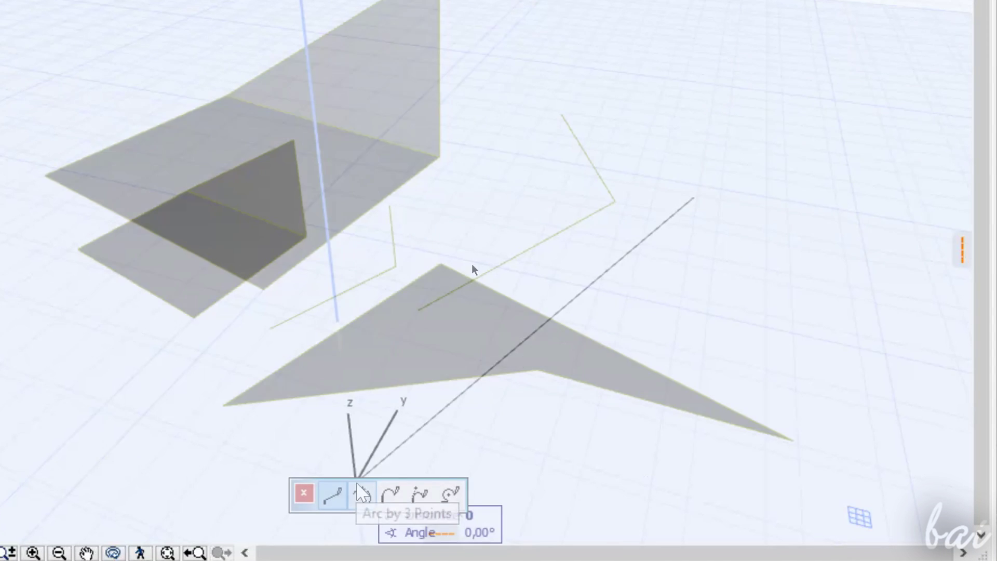
Try to rotate the flat arrow-shaped Morph face freely about its back corner and to mirror it
click(442, 266)
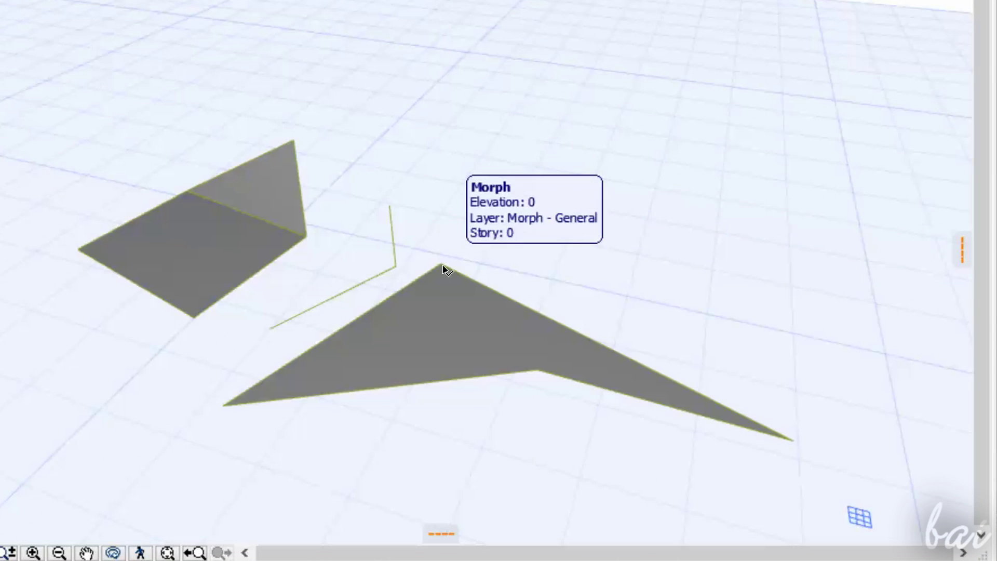
click(443, 266)
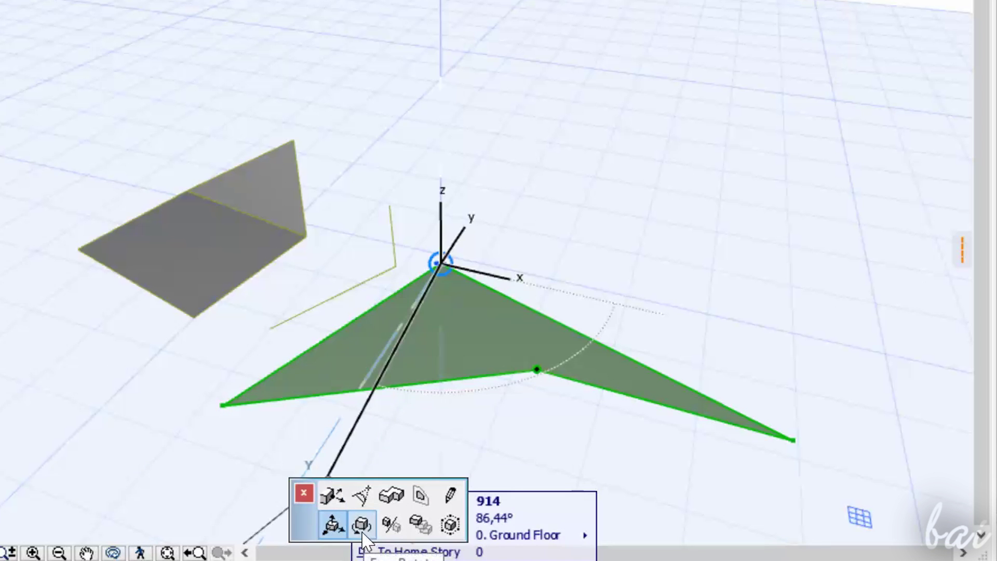
click(362, 530)
click(441, 264)
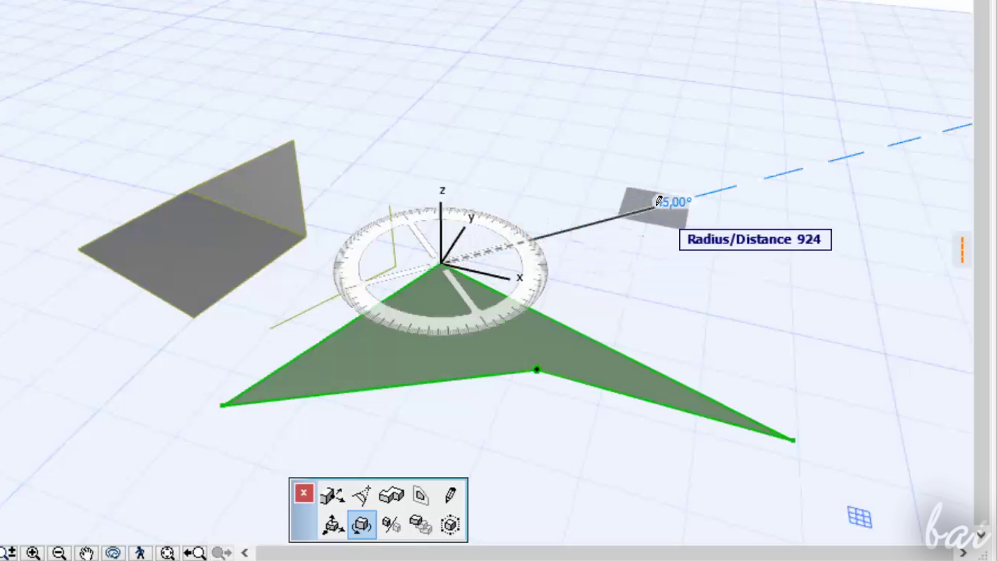
click(655, 207)
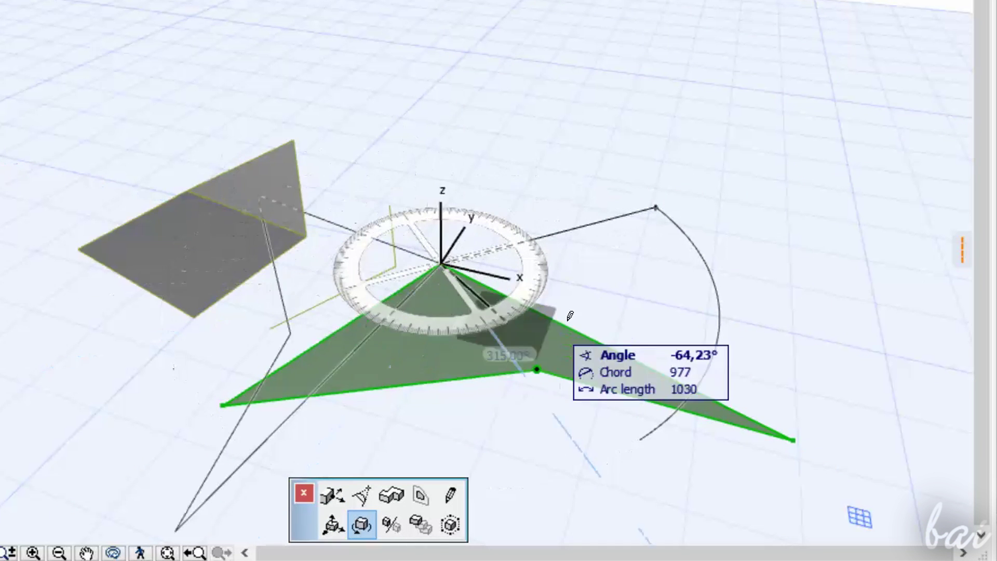
click(393, 527)
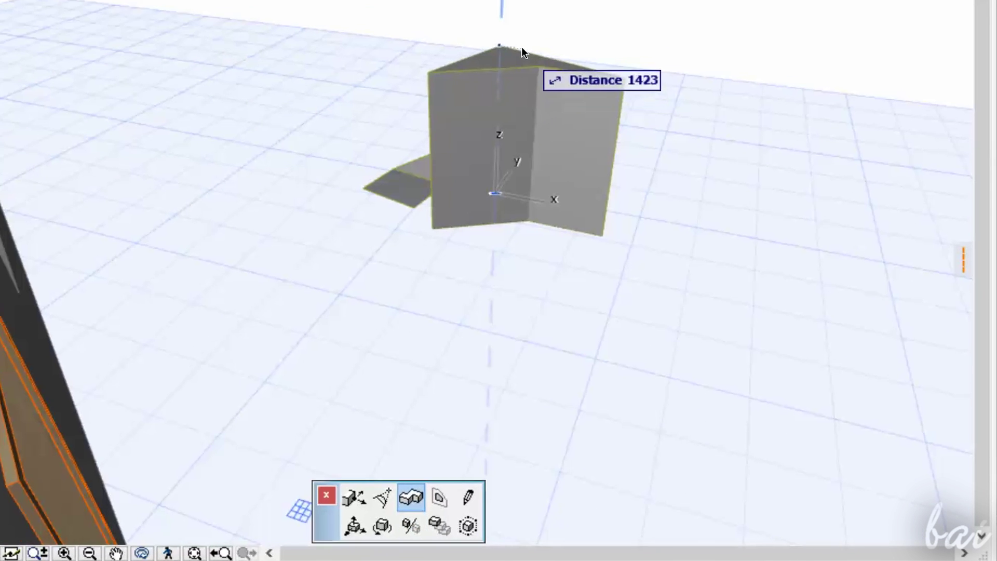
Try to extrude the arrow-shaped Morph face as a tube along a path of several straight segments
click(520, 48)
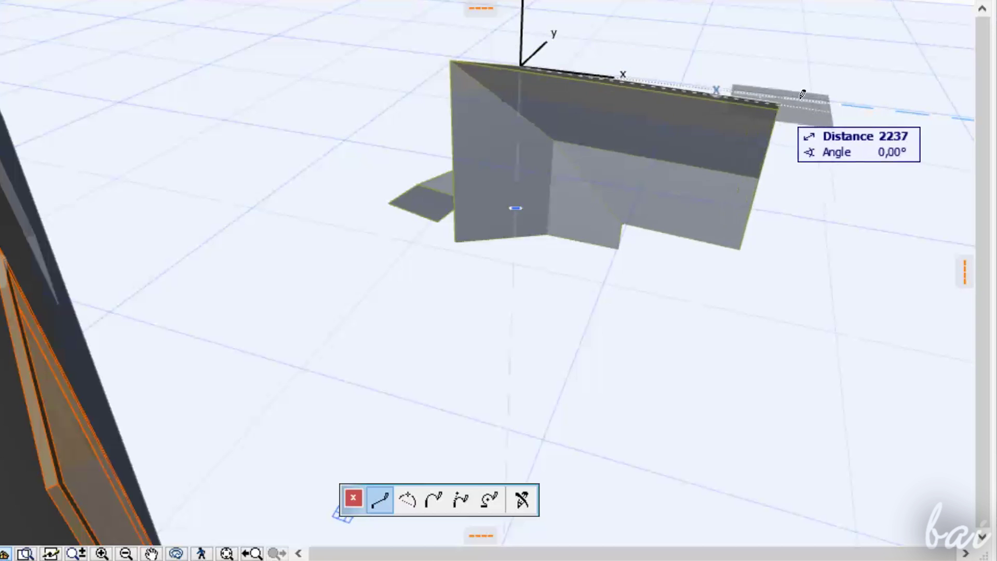
click(869, 89)
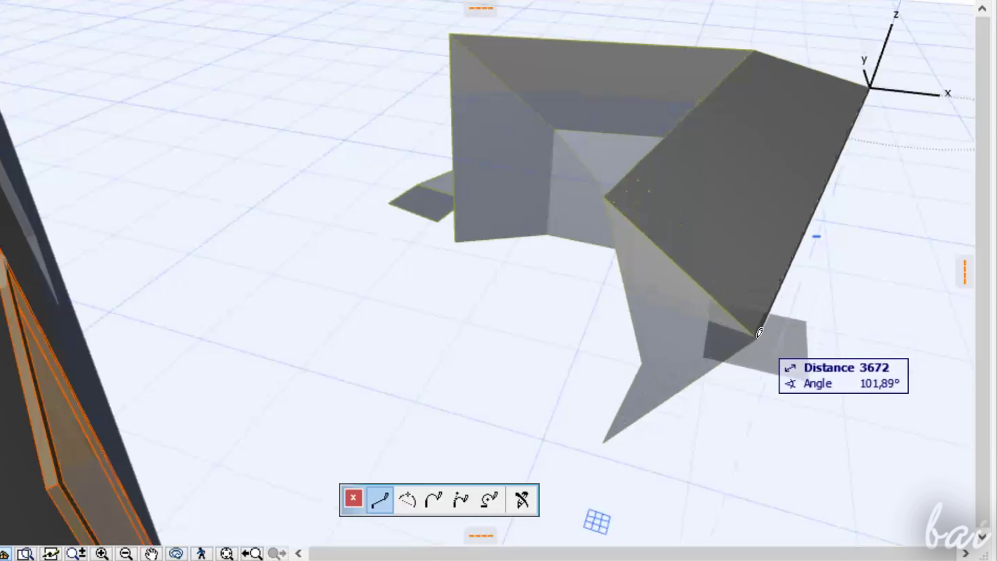
click(759, 332)
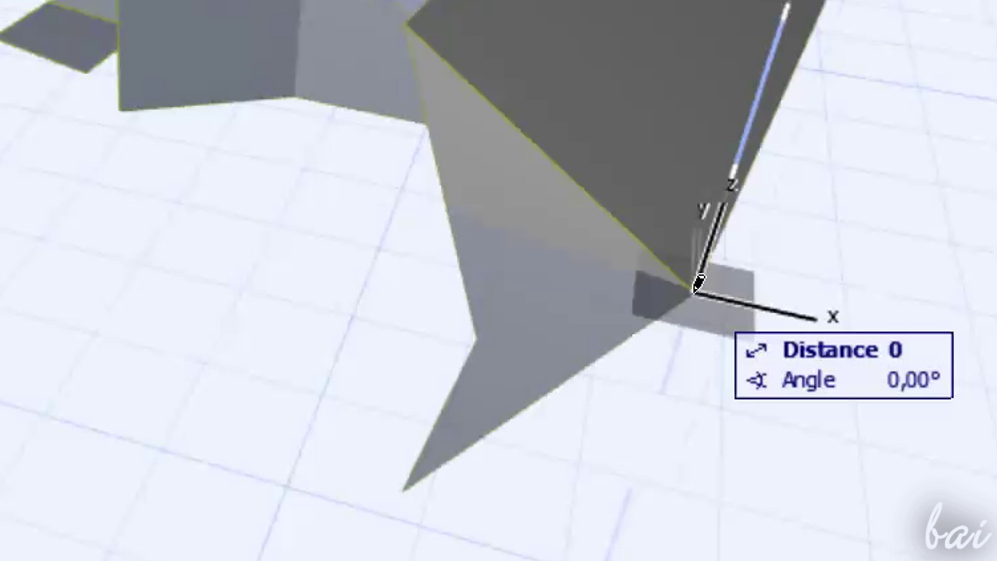
click(694, 290)
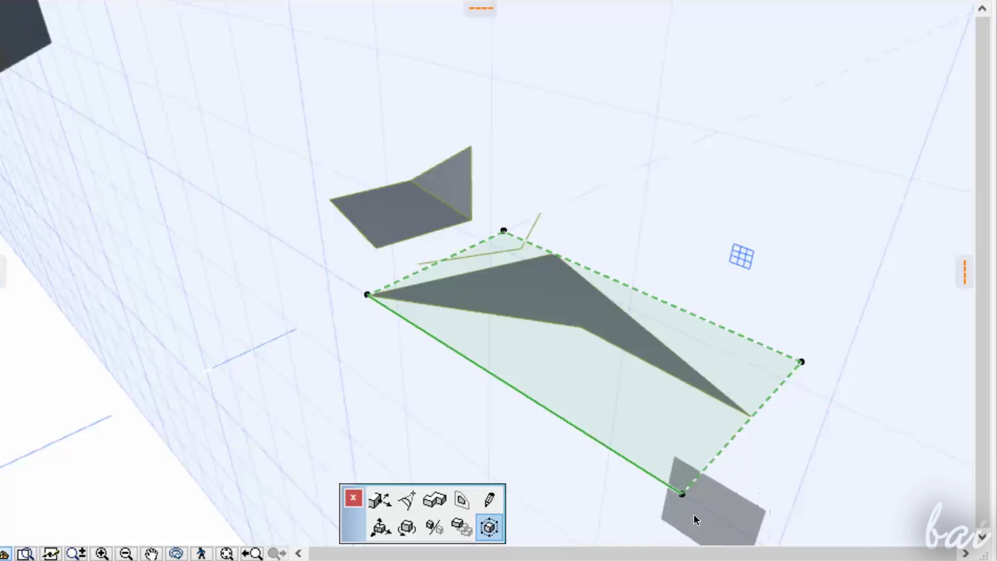
Try to scale the arrow-shaped Morph face from its bounding box corner and to add a polygon between its back corner and far tip
click(684, 497)
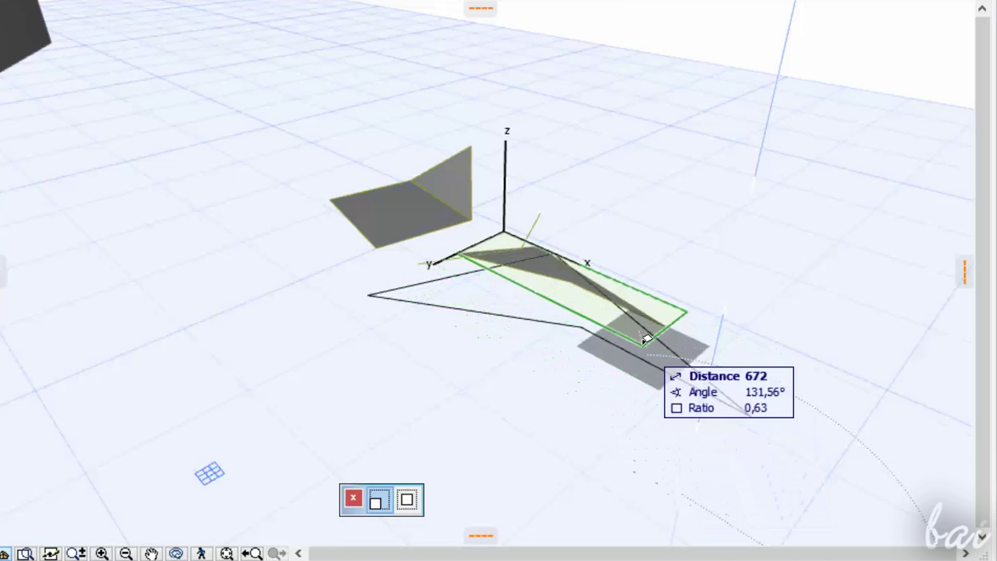
click(712, 343)
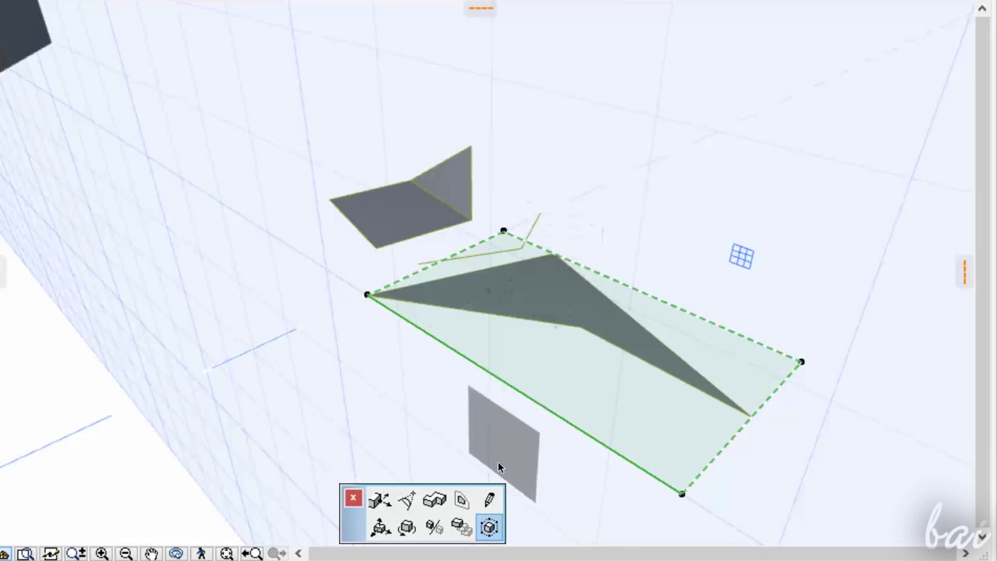
click(489, 500)
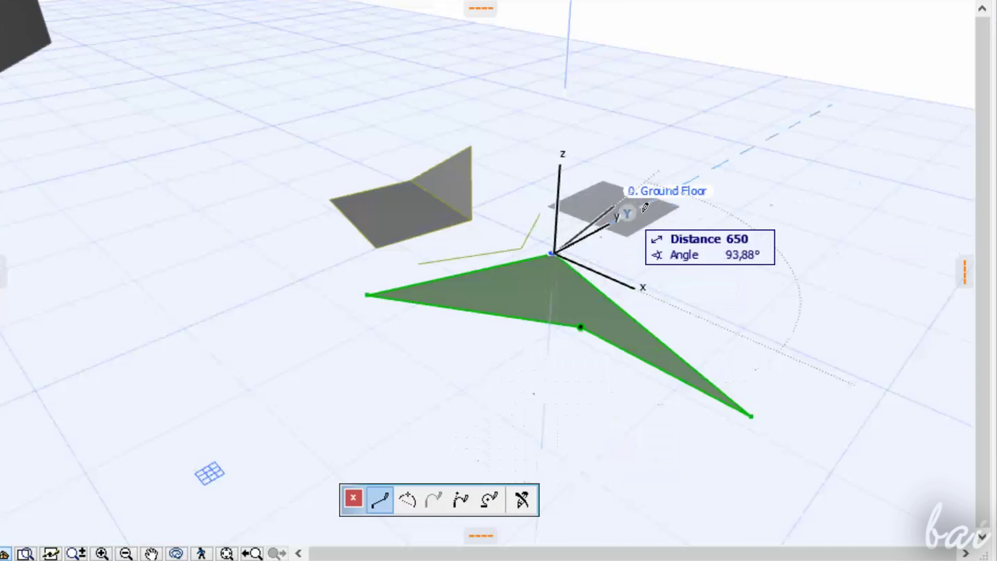
click(855, 291)
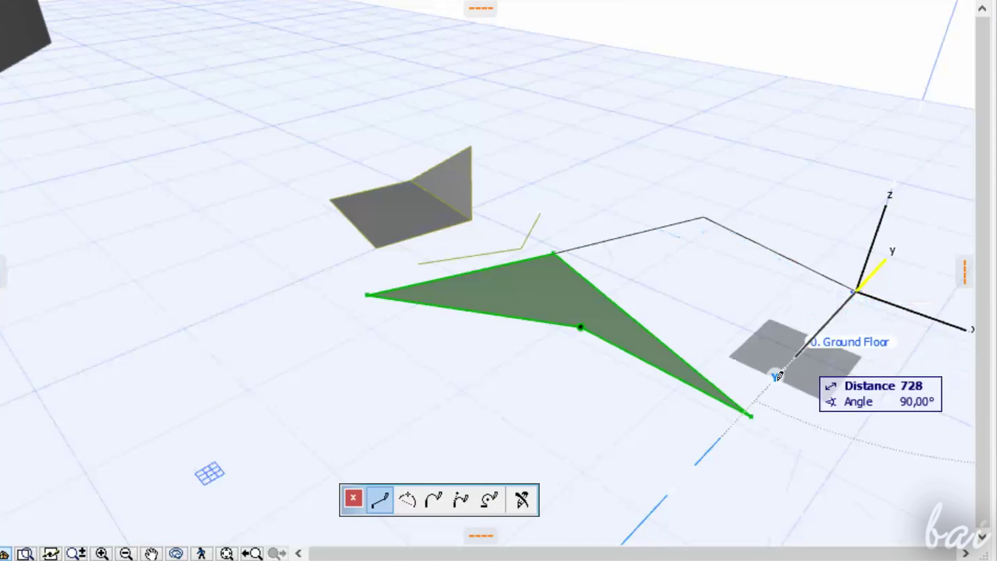
click(752, 416)
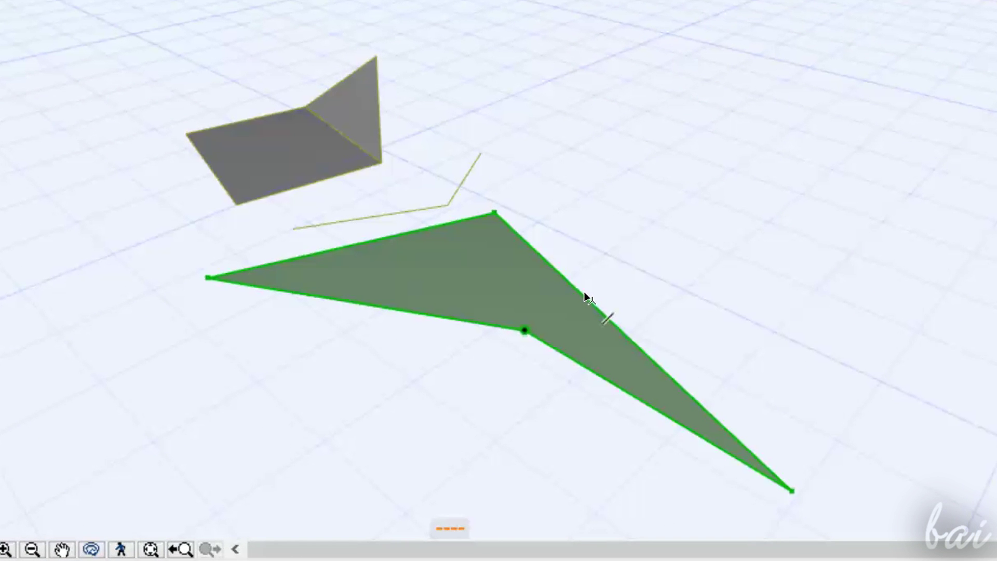
Try to insert a node on the long edge of the arrow-shaped Morph face and to bulge its surface upward
click(569, 287)
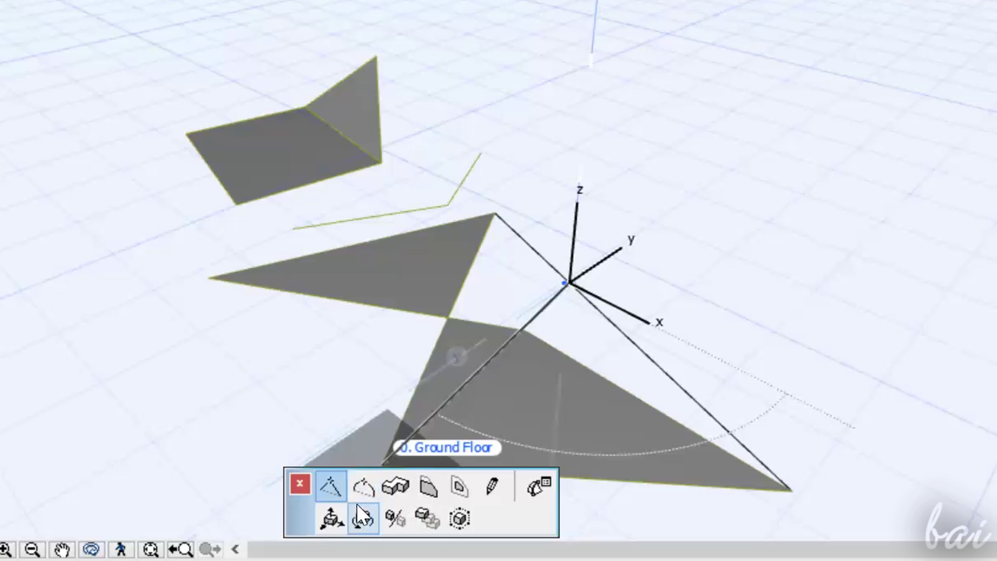
key(Escape)
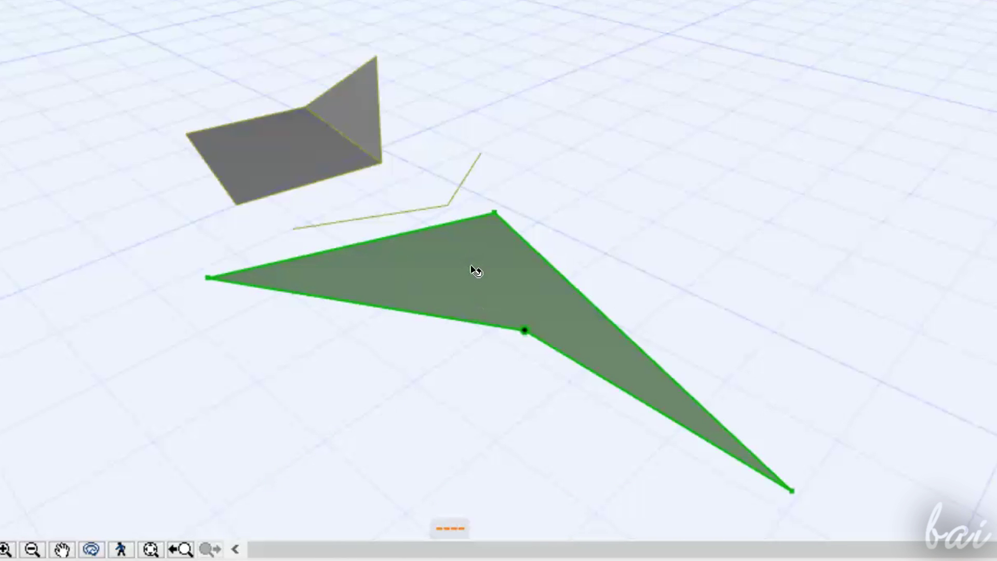
click(475, 270)
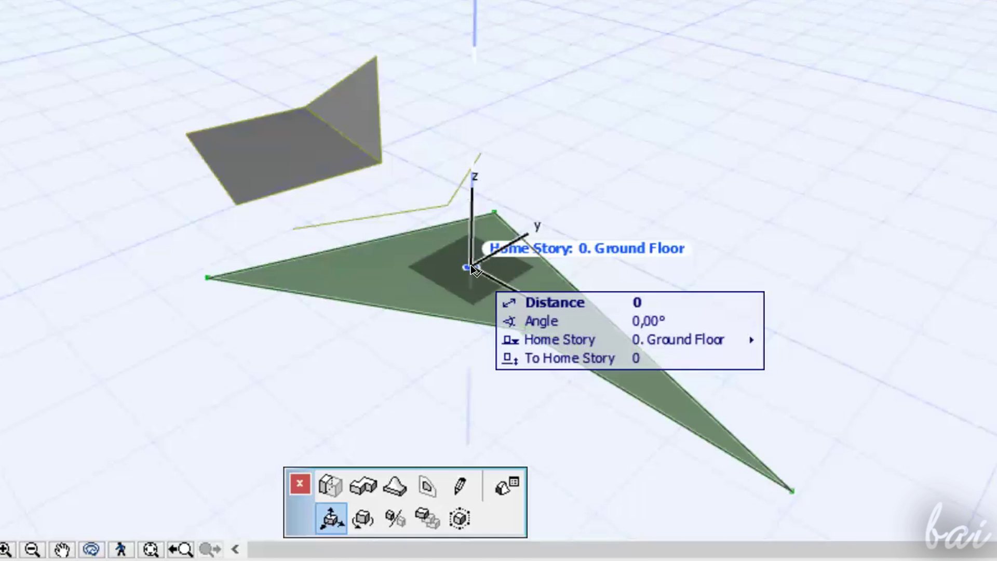
click(395, 485)
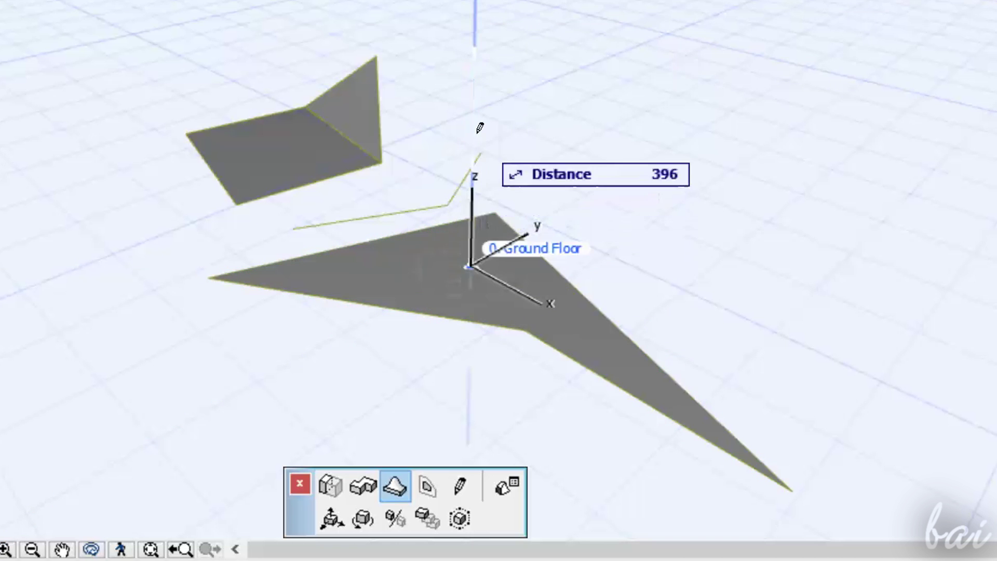
click(477, 169)
Extrude the arrow-shaped Morph face straight upward by about 291 with Push/Pull
click(511, 265)
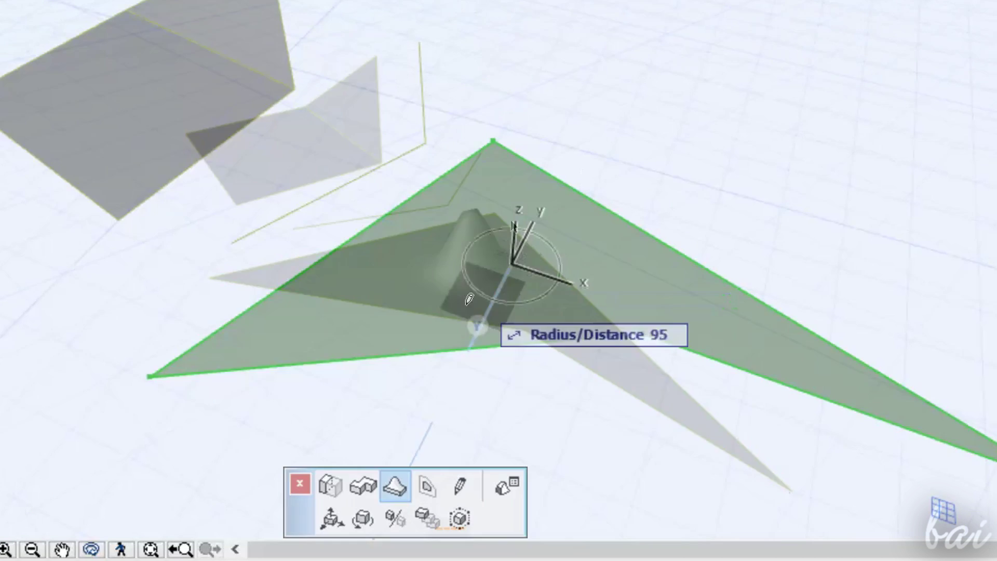
click(334, 492)
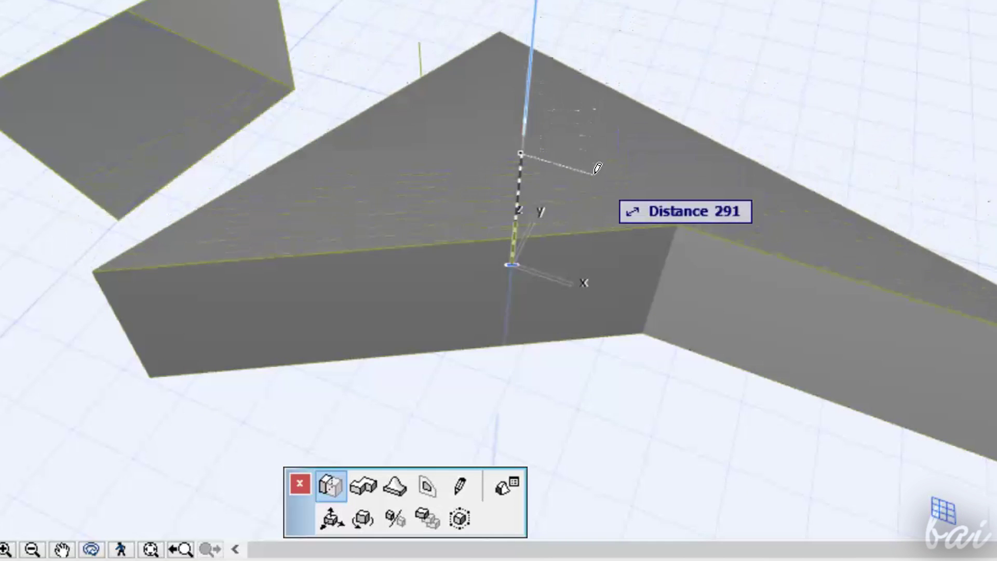
click(605, 174)
Apply a fillet with radius 100 at the top inner corner of the extruded Morph
click(481, 199)
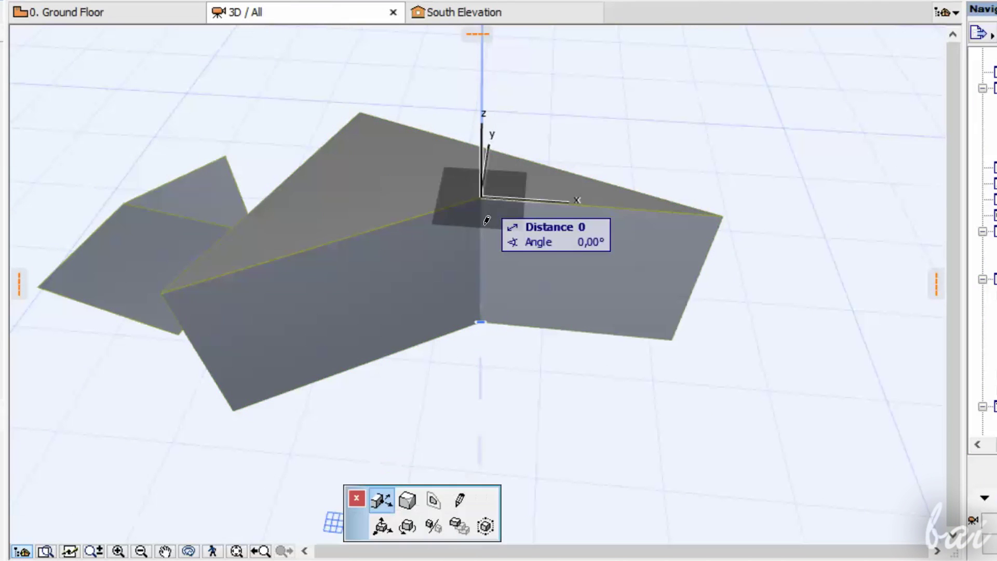
click(411, 501)
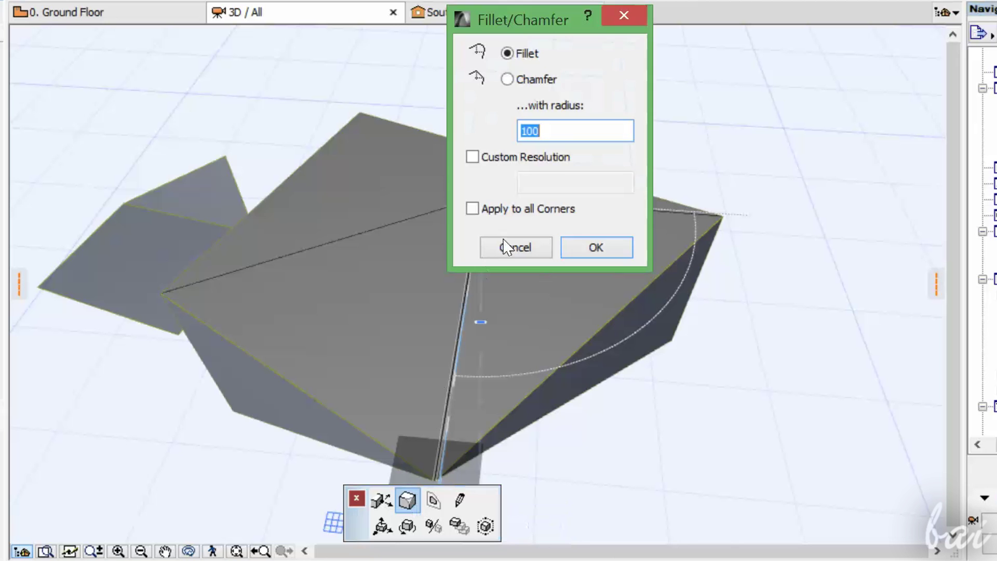
click(605, 247)
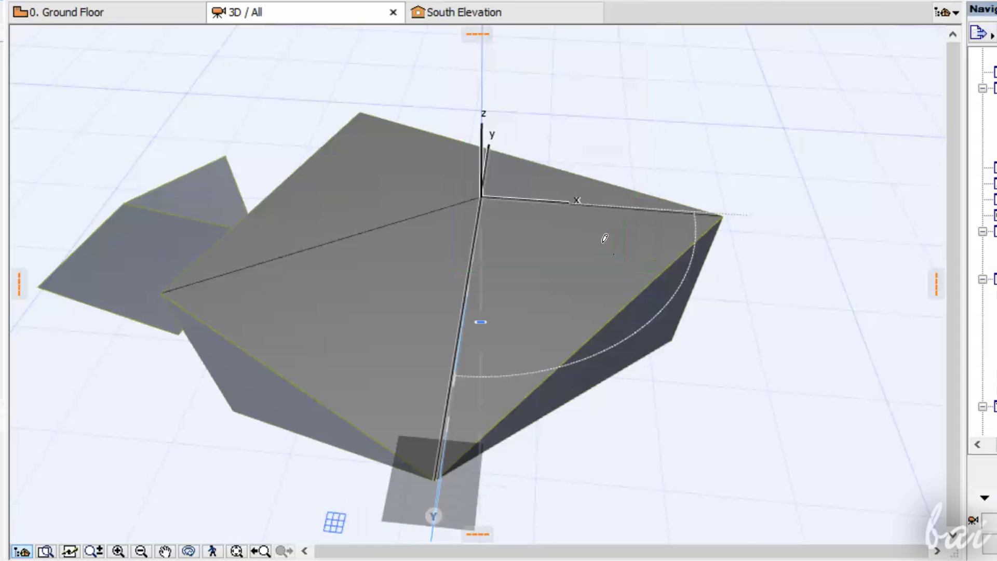
On the ground floor plan, examine the editing commands offered at the wall's end point and at the four-sided Morph's corner
key(F2)
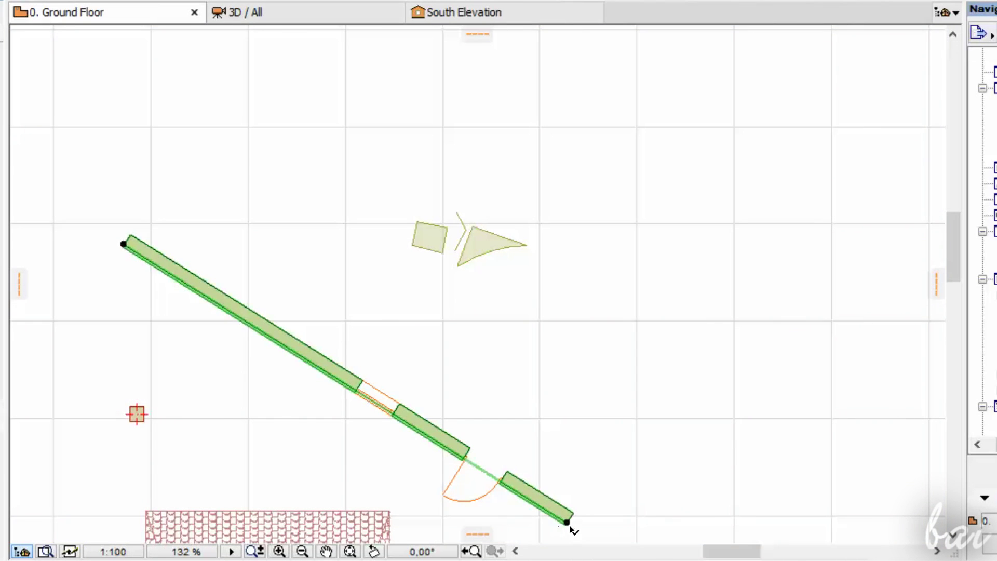
click(567, 525)
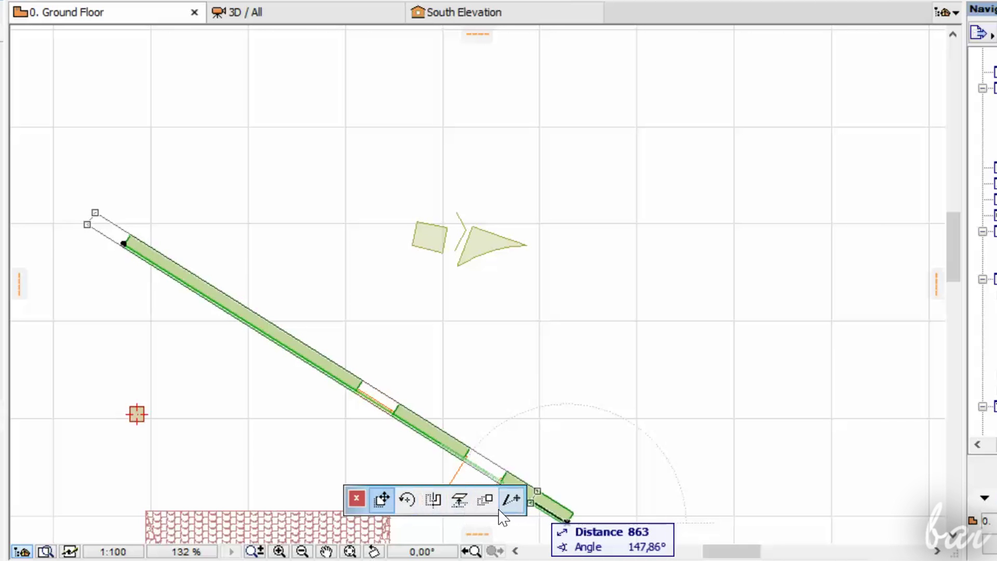
key(Escape)
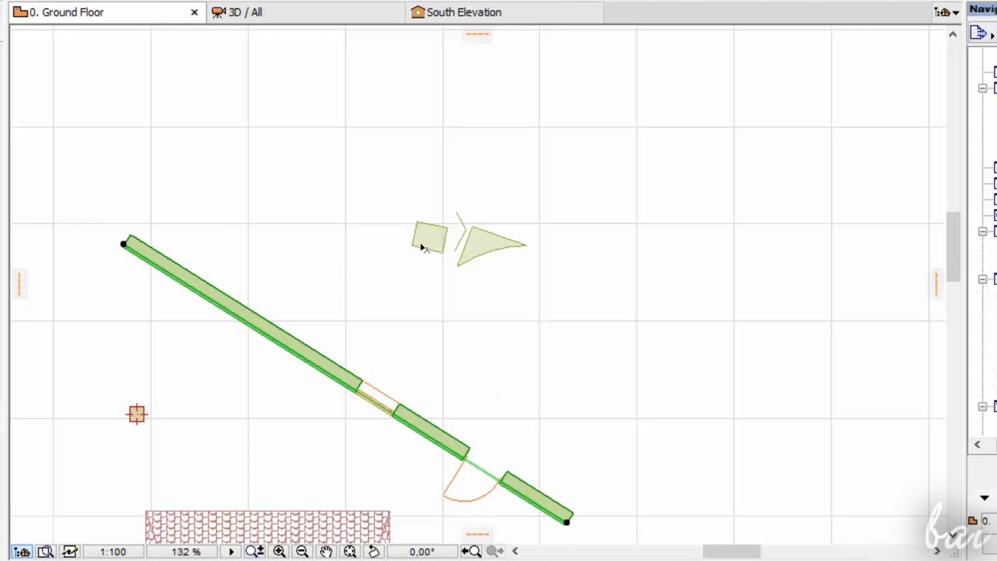
click(445, 228)
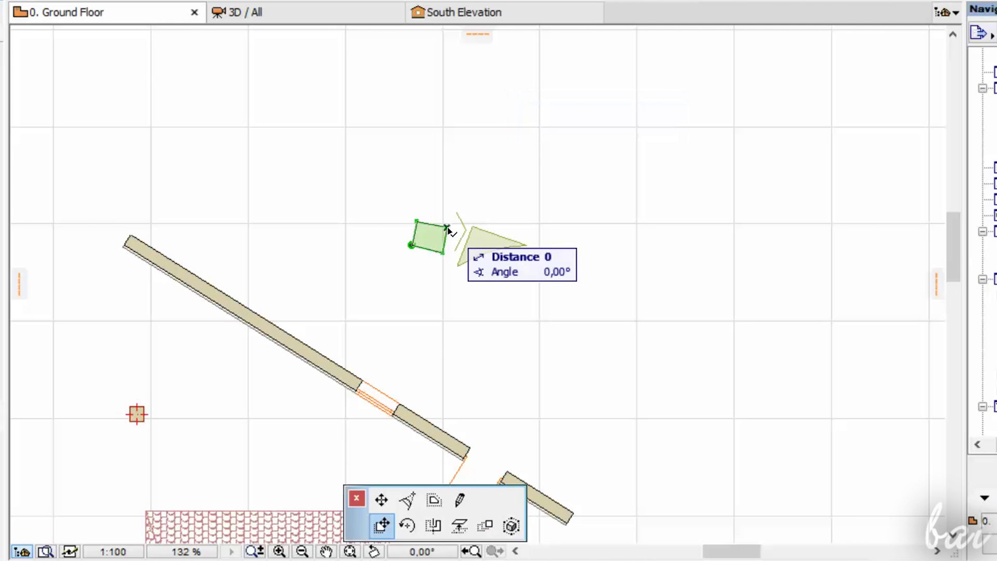
key(Escape)
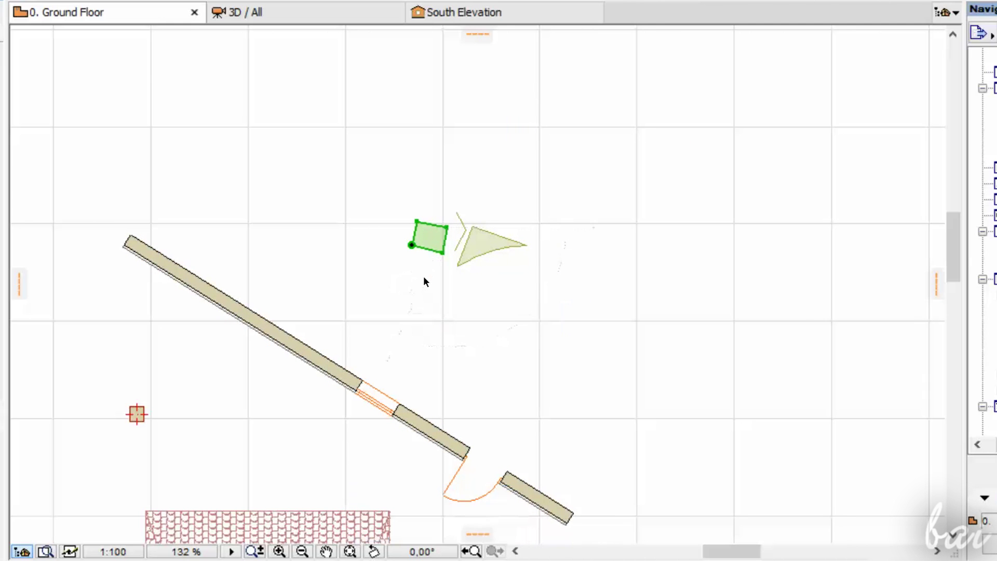
Try to elevate the four-sided Morph from the floor plan and check its height in the 3D window
click(411, 244)
scroll(405, 280, up, 5)
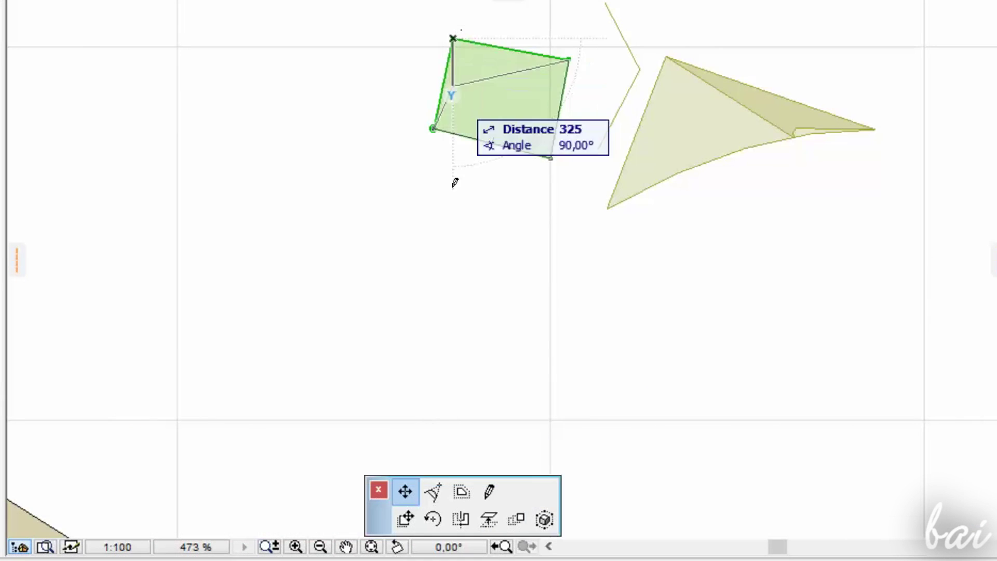
click(490, 519)
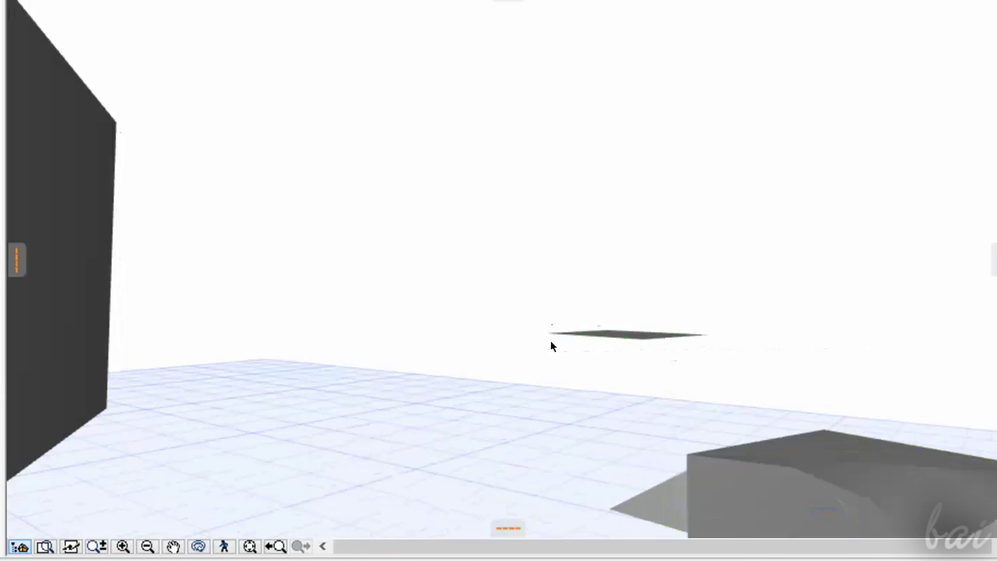
scroll(641, 444, up, 5)
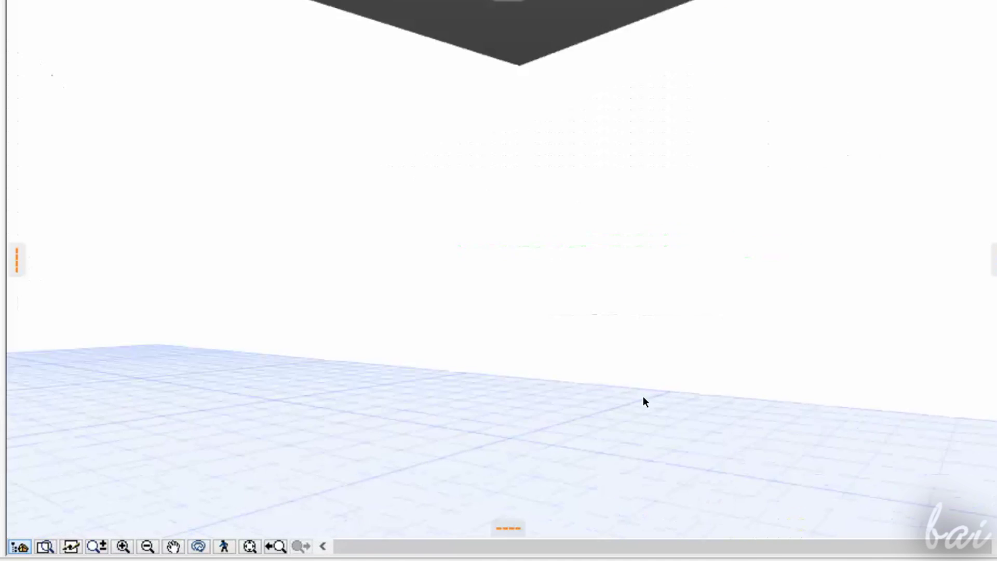
scroll(643, 401, down, 3)
Select the stair in the 3D window, open its context commands and pick the inner face of the roof
click(579, 240)
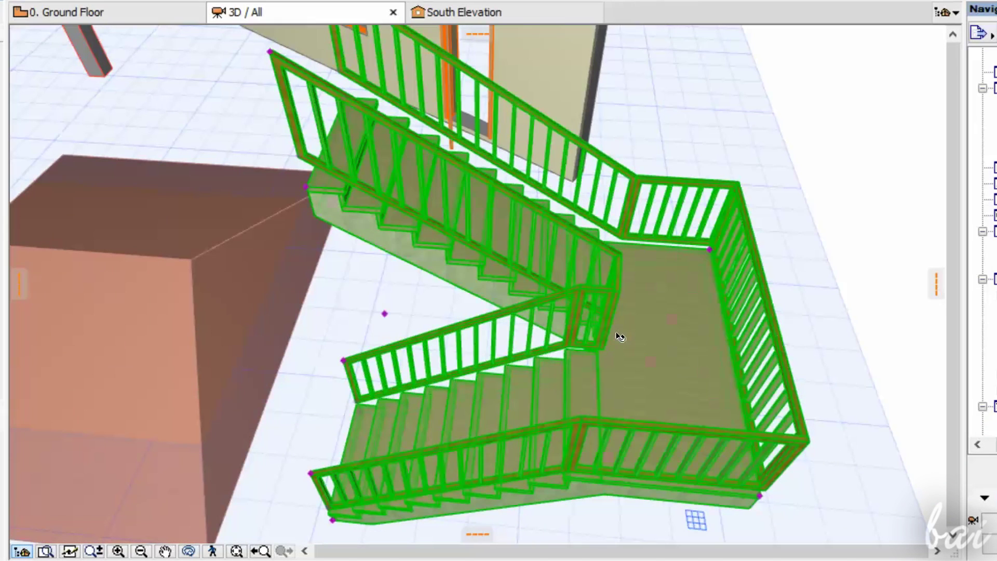
right_click(652, 282)
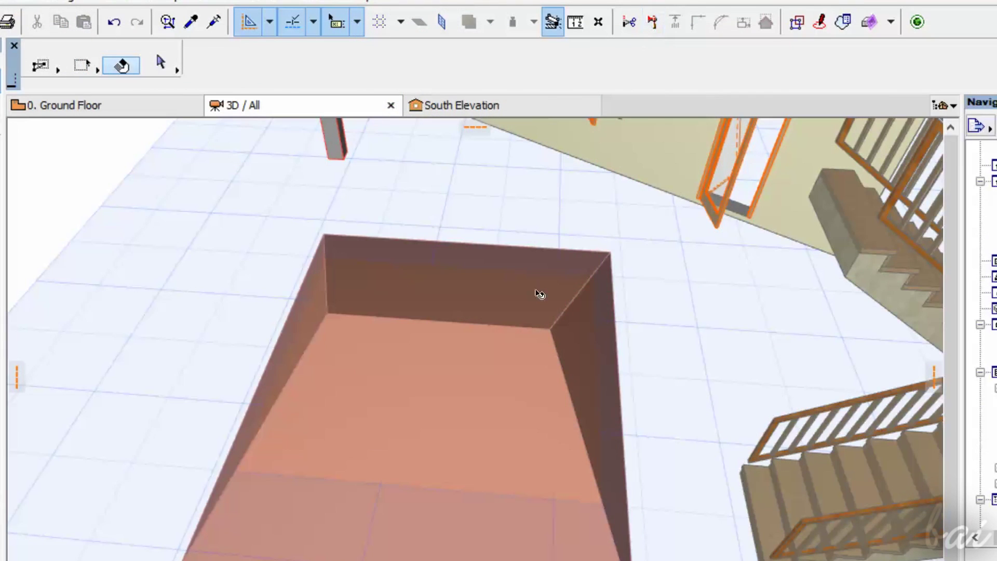
click(541, 294)
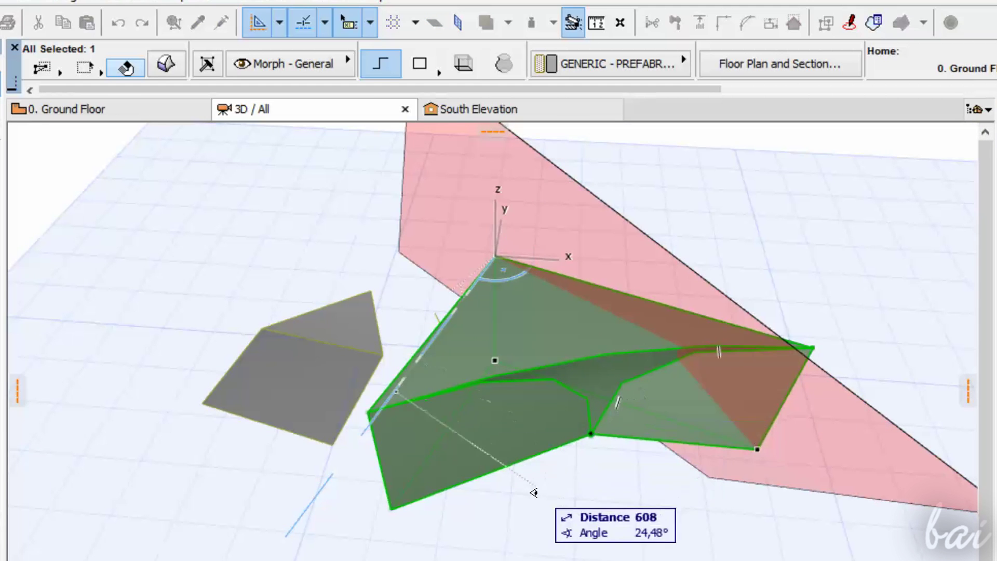
Split the extruded Morph with an inclined cutting plane, choosing the side of the cut in the 3D window
click(555, 514)
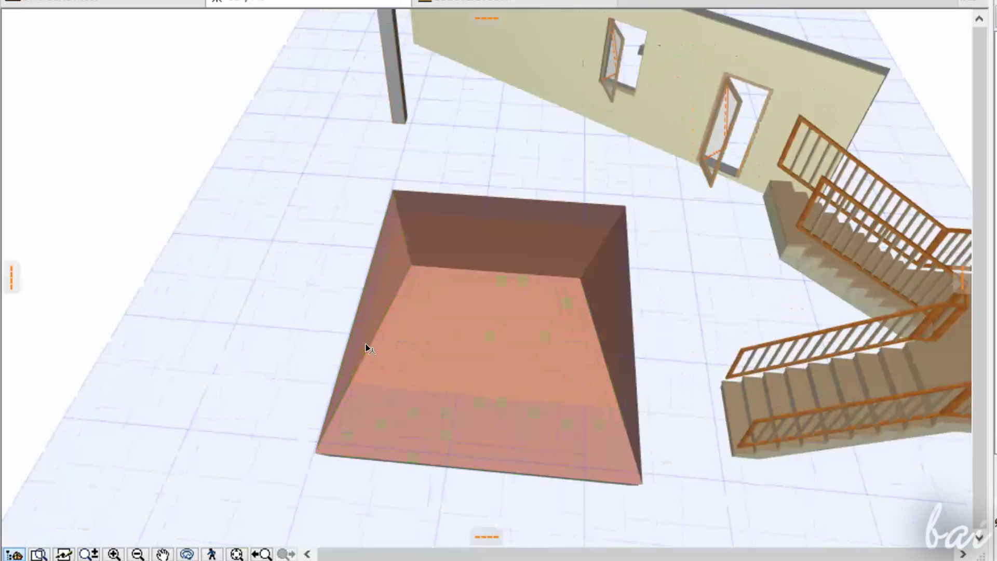
Select the roof with the inward-sloping faces in the 3D window and convert it to a Morph
click(422, 323)
mouse_move(421, 324)
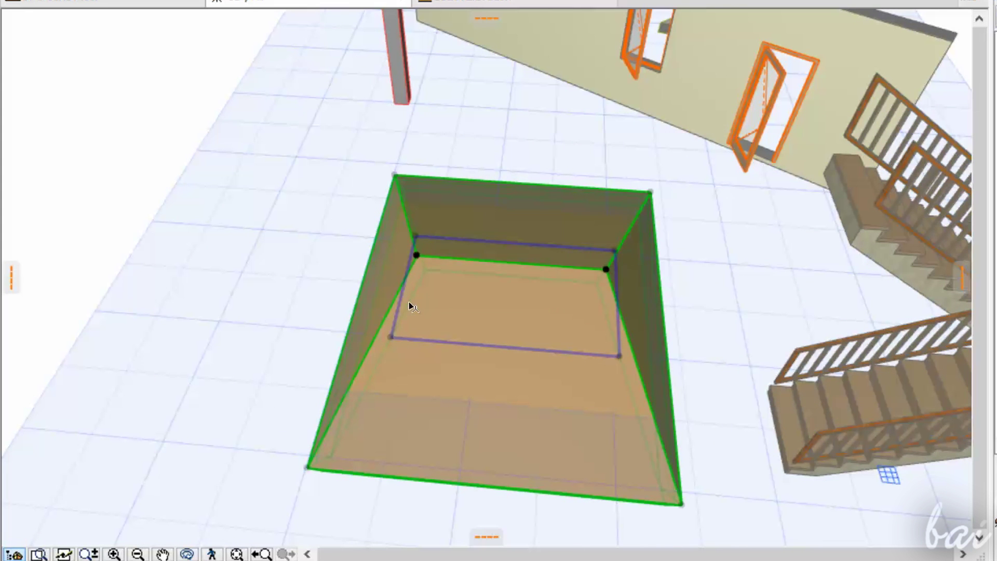
right_click(410, 307)
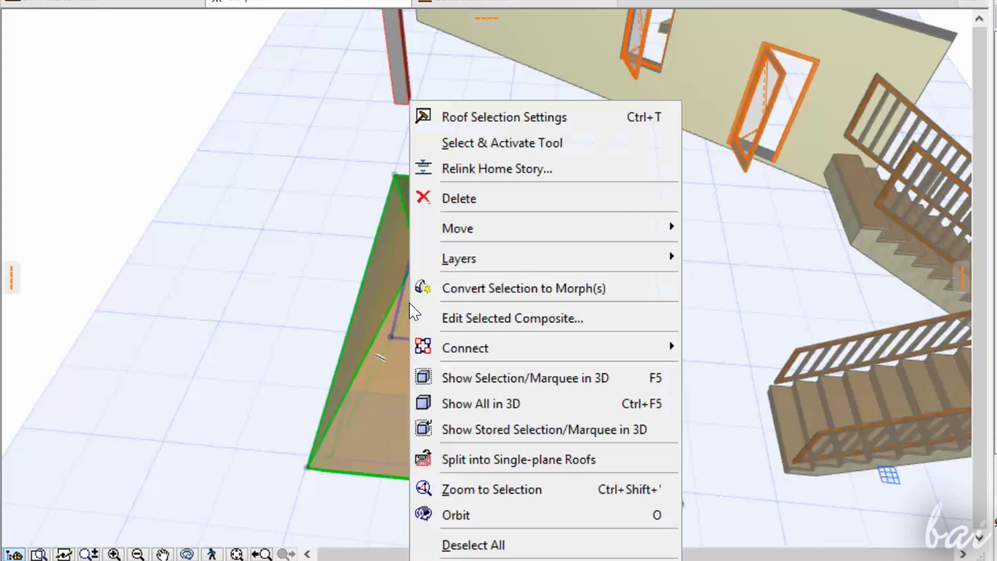
click(474, 289)
click(694, 147)
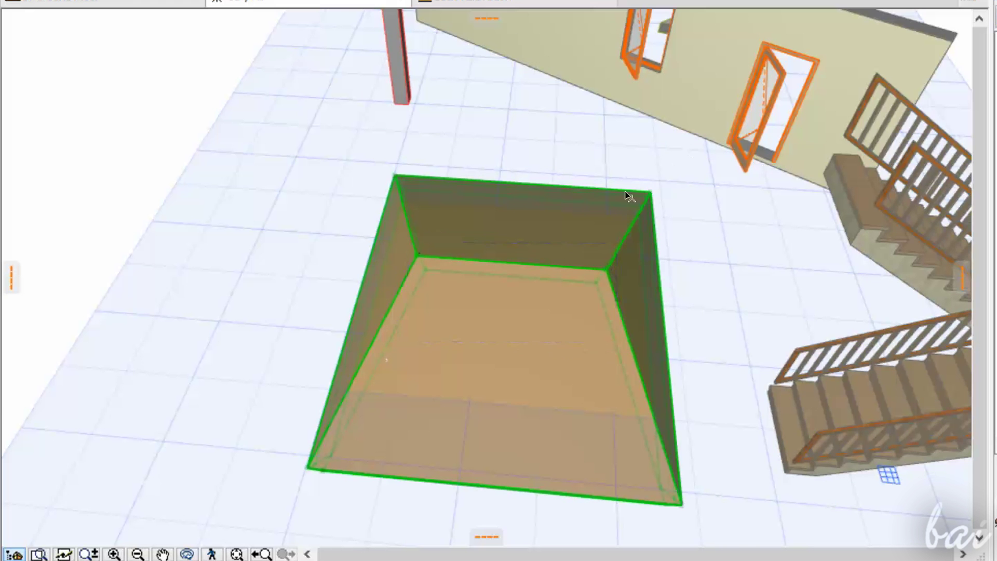
click(500, 308)
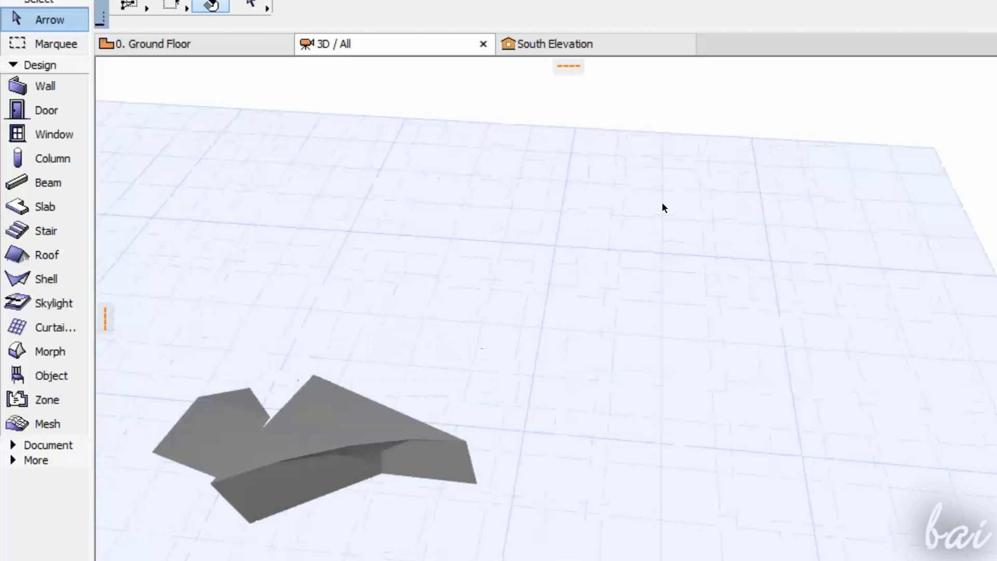
Create a rectangular Mesh on the empty area of the grid beside the shell in the 3D window
scroll(663, 207, up, 3)
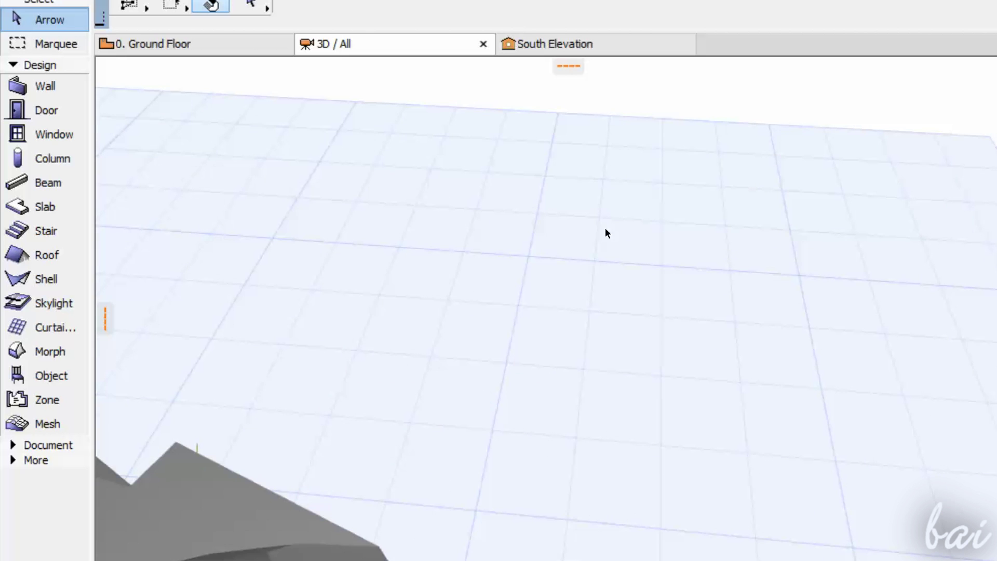
click(46, 425)
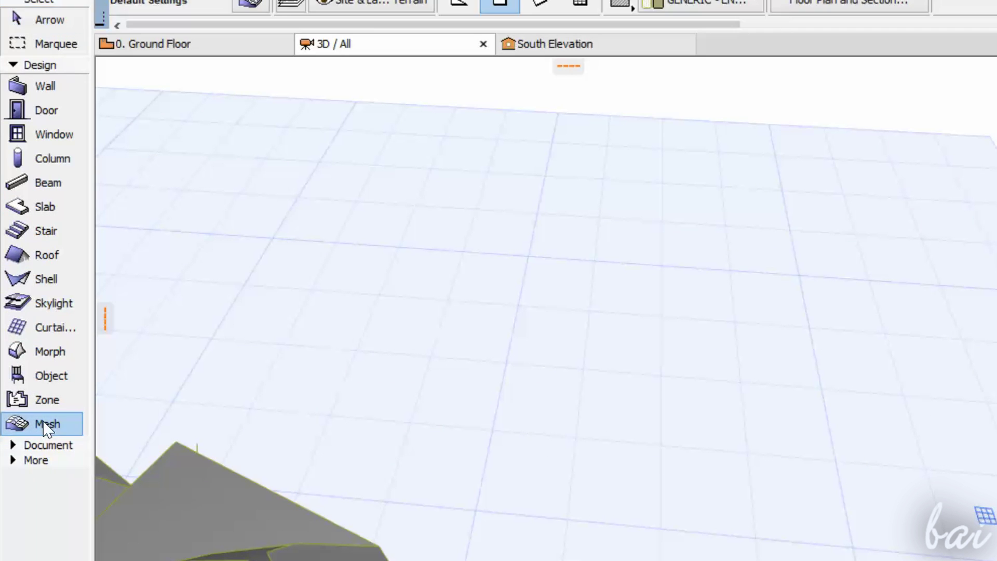
click(521, 212)
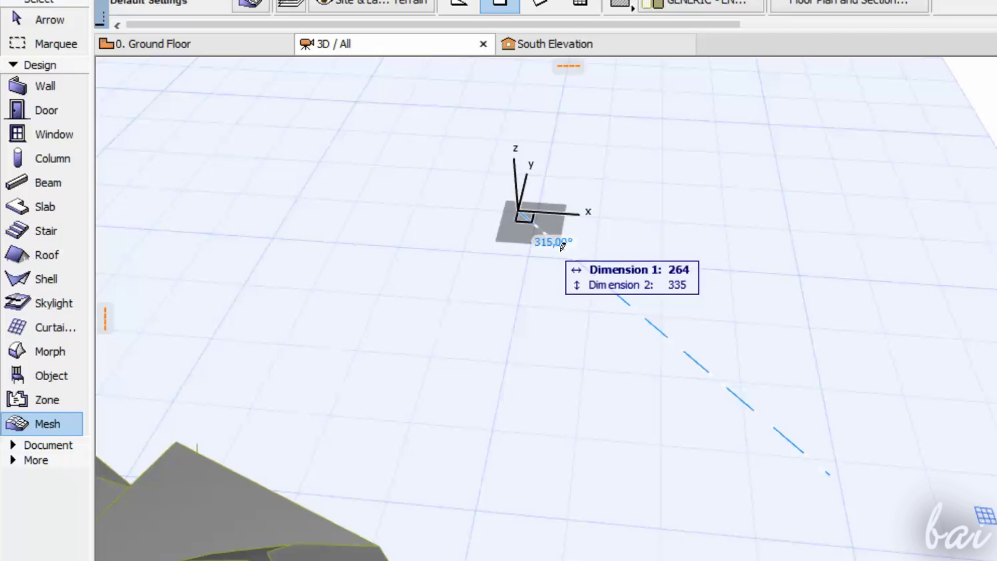
click(833, 408)
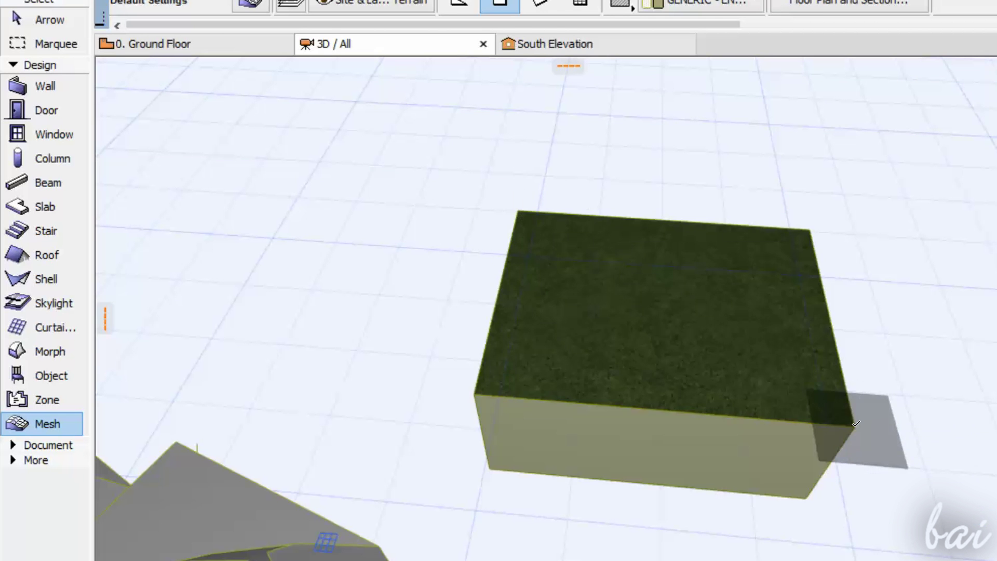
Subtract a small rectangular hole from the middle of the Mesh's upper surface
scroll(752, 517, down, 3)
scroll(753, 517, up, 5)
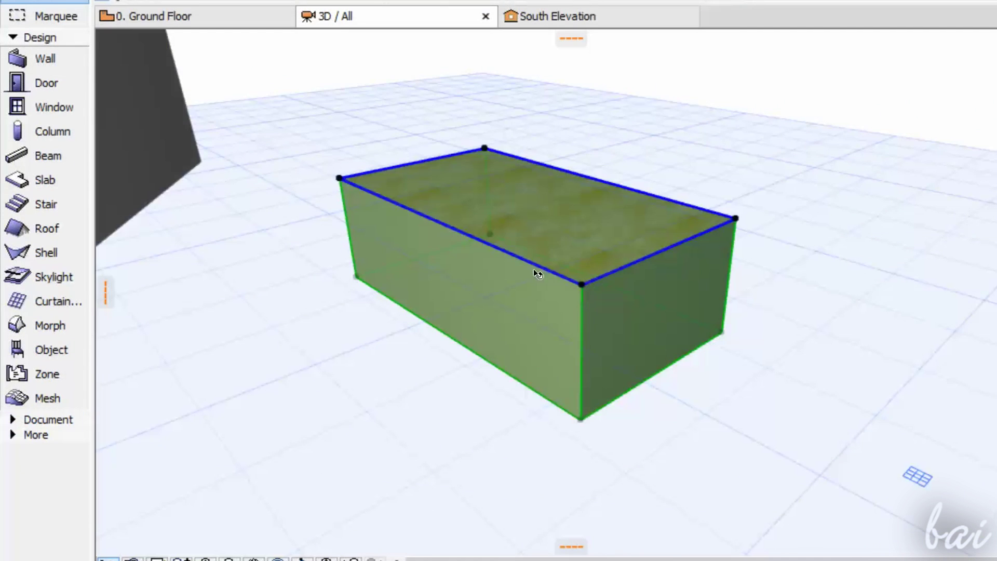
click(535, 267)
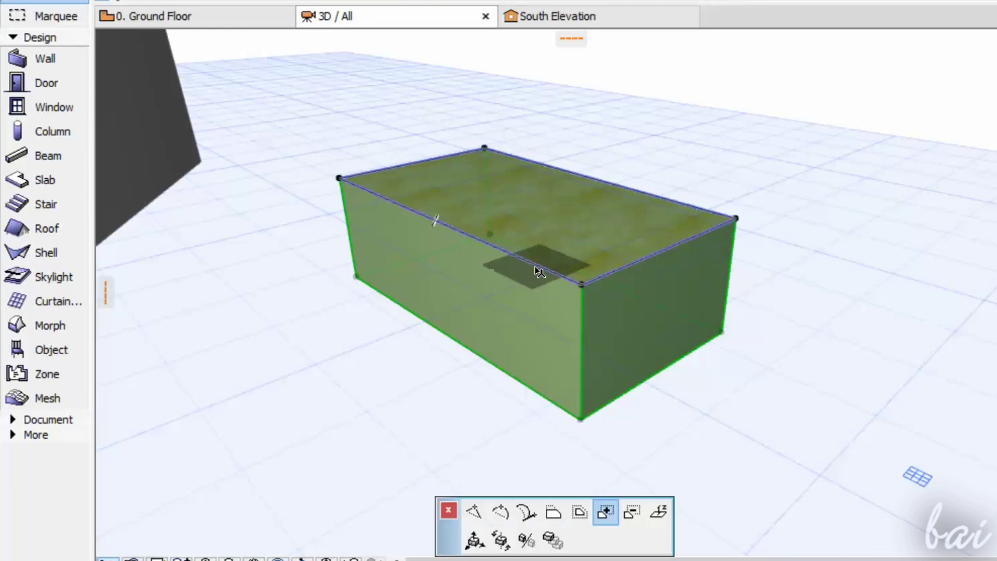
click(627, 510)
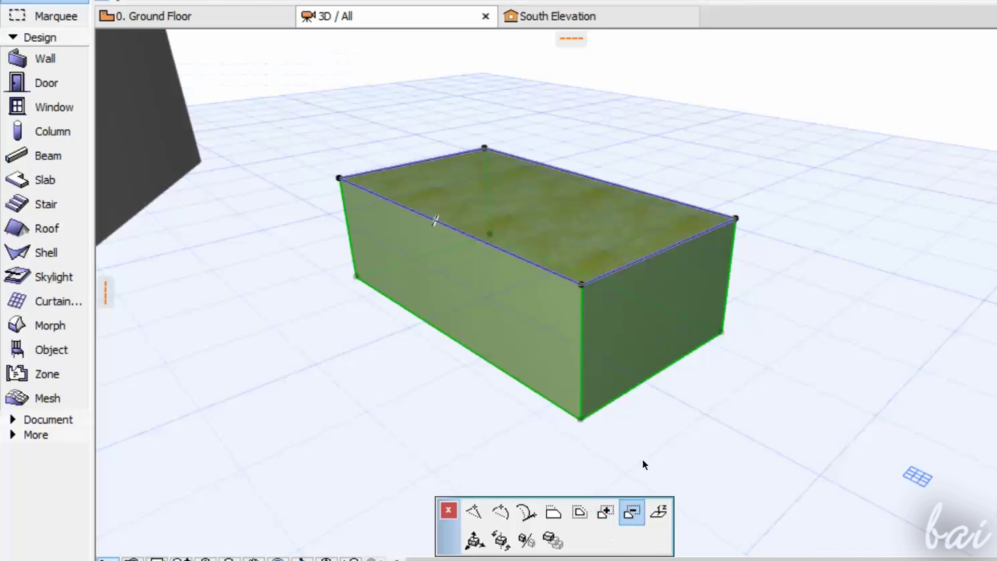
click(521, 209)
click(574, 234)
Curve one short edge of the Mesh's hole inwards and insert a new node on the hole's adjoining long edge
scroll(556, 138, up, 4)
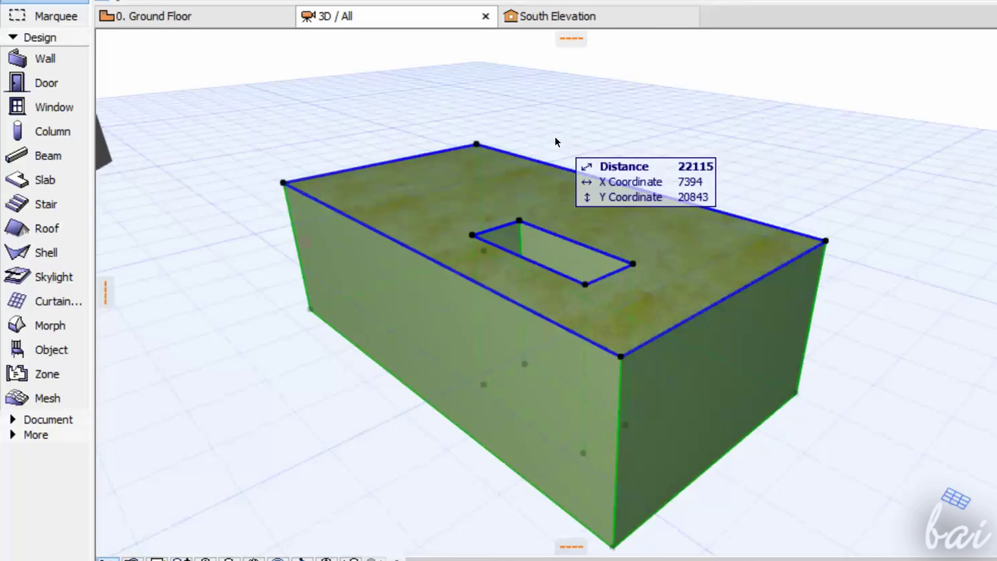
click(608, 274)
click(500, 511)
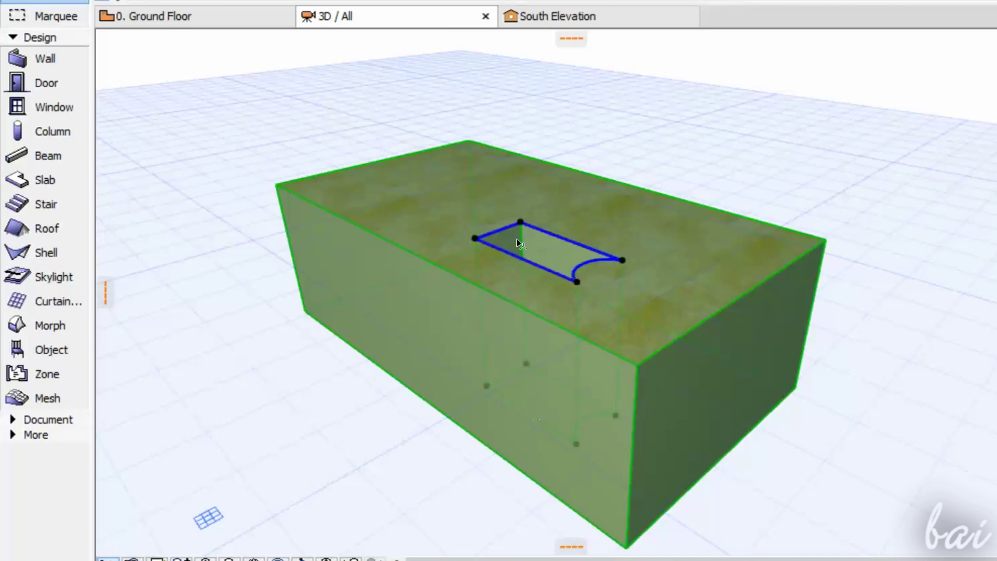
click(529, 342)
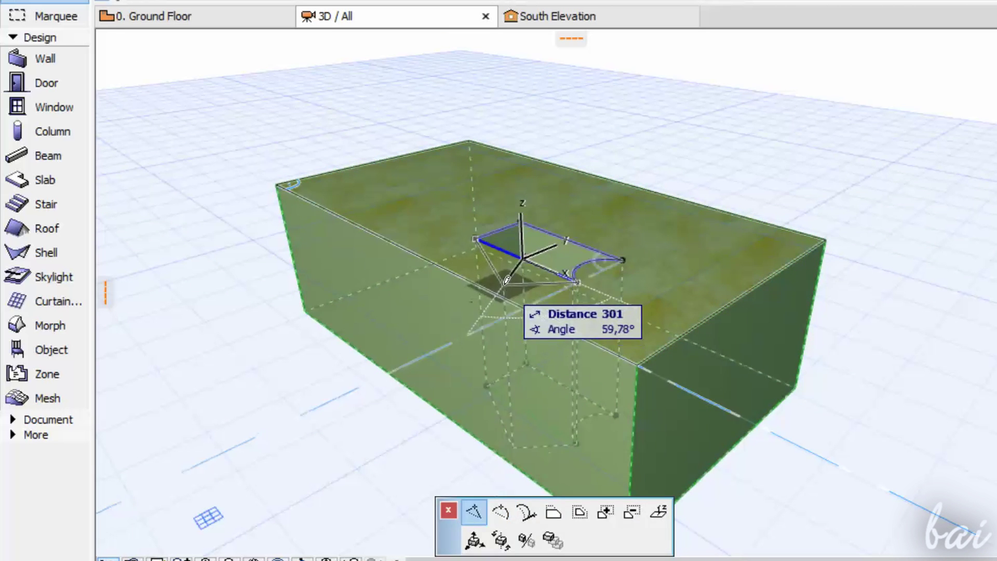
Curve the Mesh's short outer edge outwards so that this end of the block is rounded
click(733, 302)
click(500, 512)
click(731, 393)
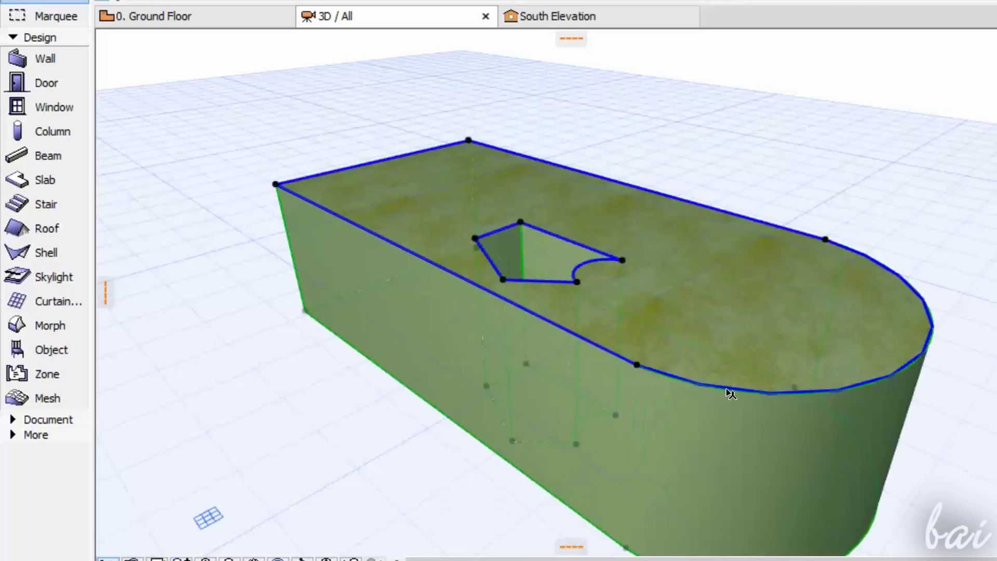
Check the editing commands for the Mesh's upper surface and offset one of its long straight outer edges
click(442, 142)
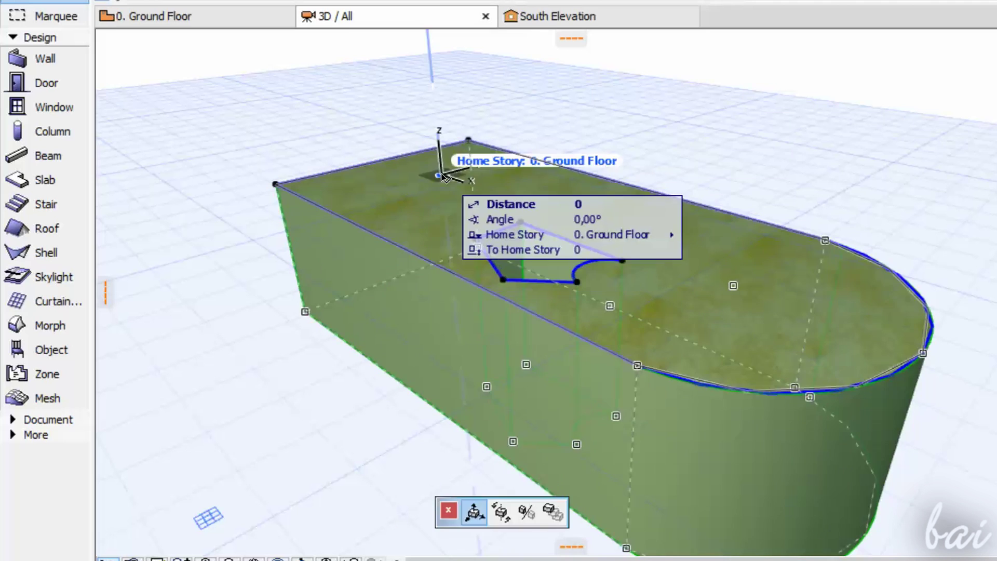
click(608, 181)
click(553, 513)
click(684, 151)
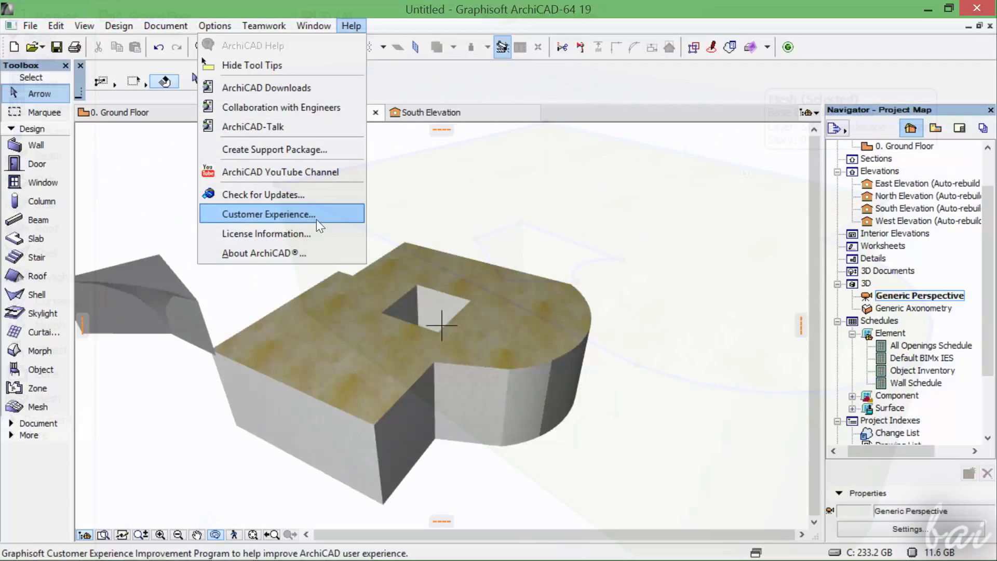
Show the About ArchiCAD version information
click(316, 252)
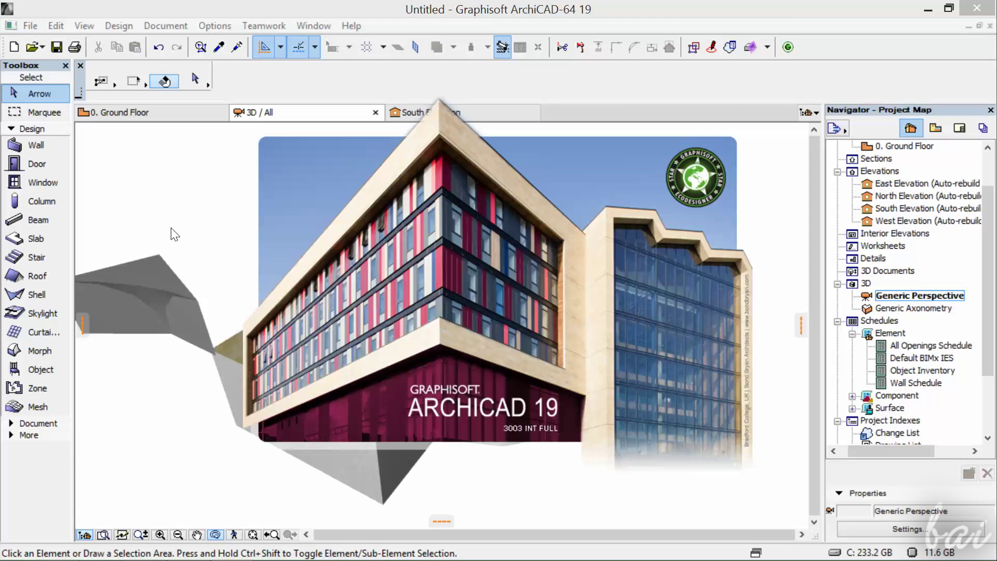